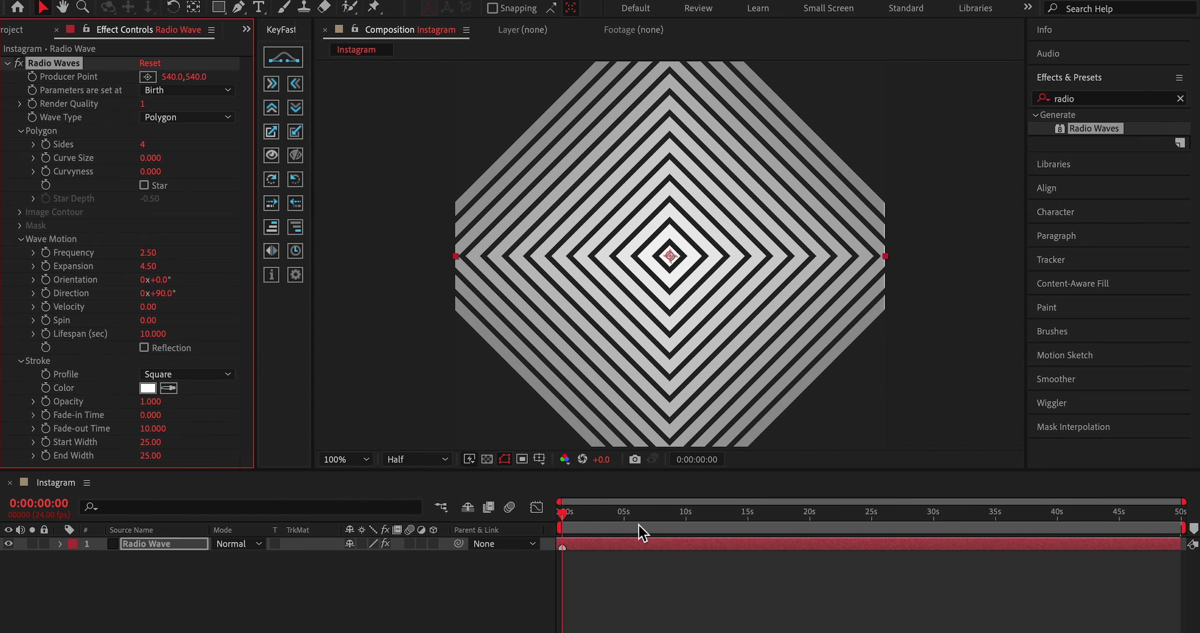
Step: Create a new solid layer named BG at the start of the composition
left_click(679, 526)
left_click_drag(682, 530, 683, 530)
key("Home")
key("ctrl+y")
type("BG")
left_click(783, 415)
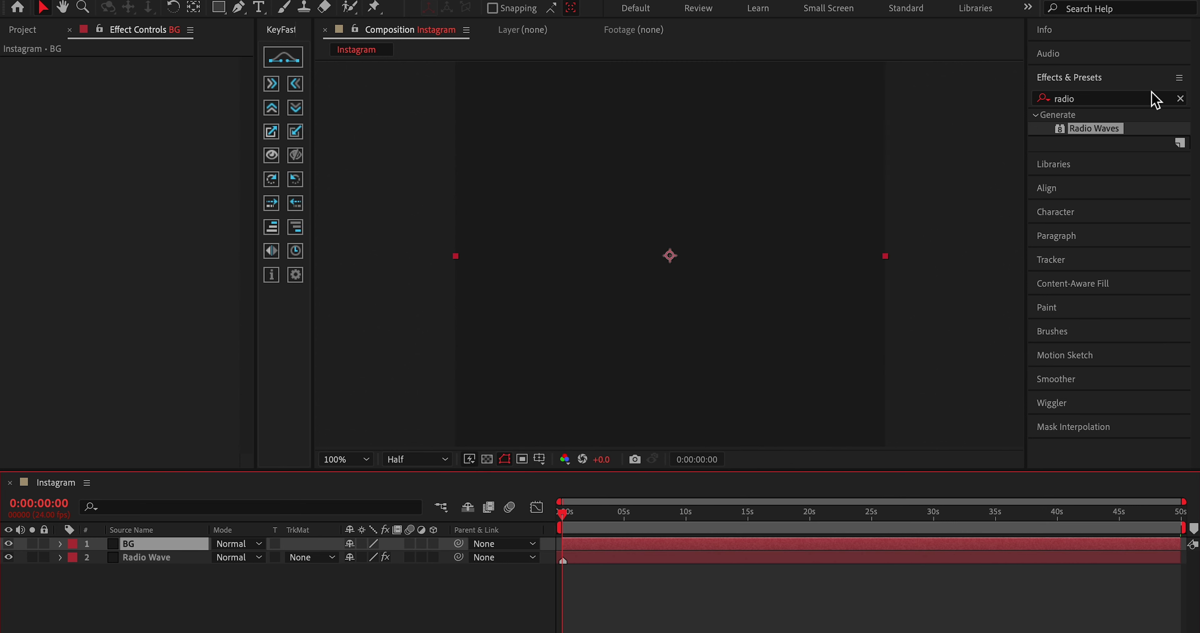
Step: Find the Gradient Ramp effect with the search "ramp" and apply it to the BG layer
left_click(1139, 99)
type("ramp")
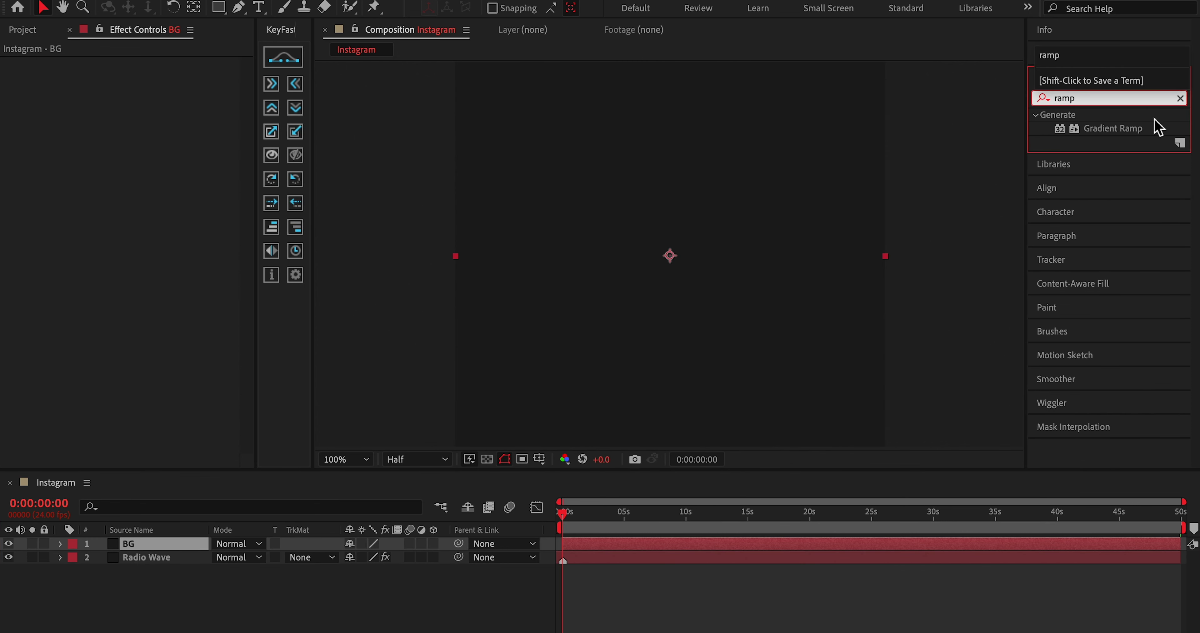
double_click(1113, 129)
Step: Set the Gradient Ramp to run horizontally from a dark blue start color to a dark red end color
left_click(148, 116)
left_click_drag(384, 502, 384, 490)
left_click(520, 414)
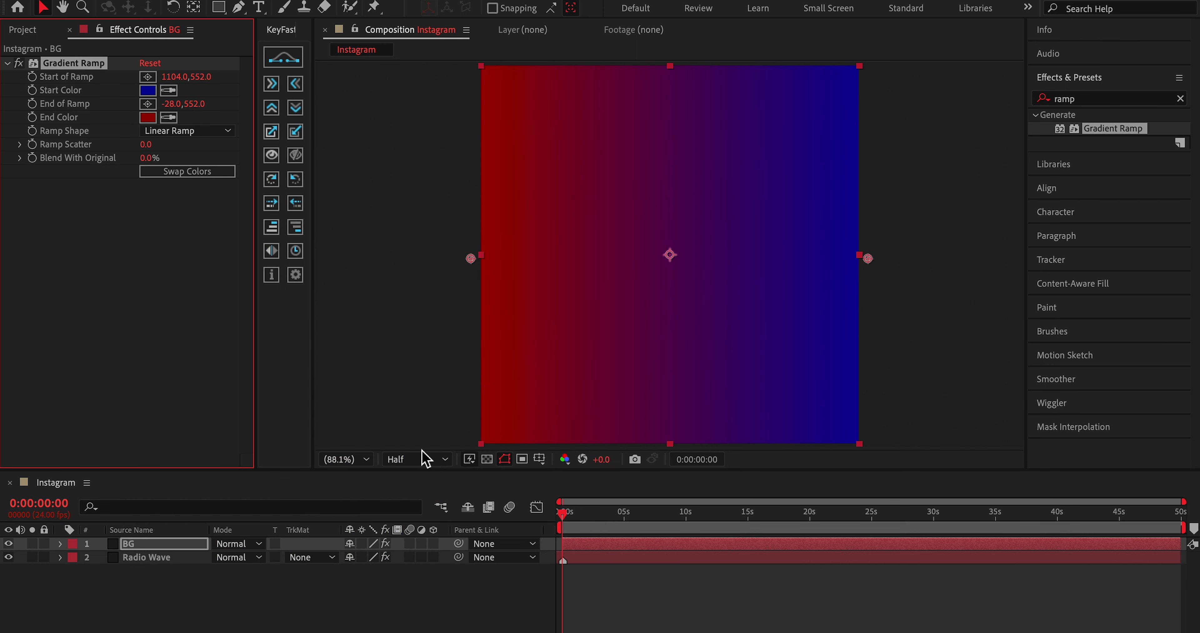
Step: Move the BG layer below the Radio Wave layer in the layer stack
left_click(87, 616)
left_click_drag(142, 545, 147, 569)
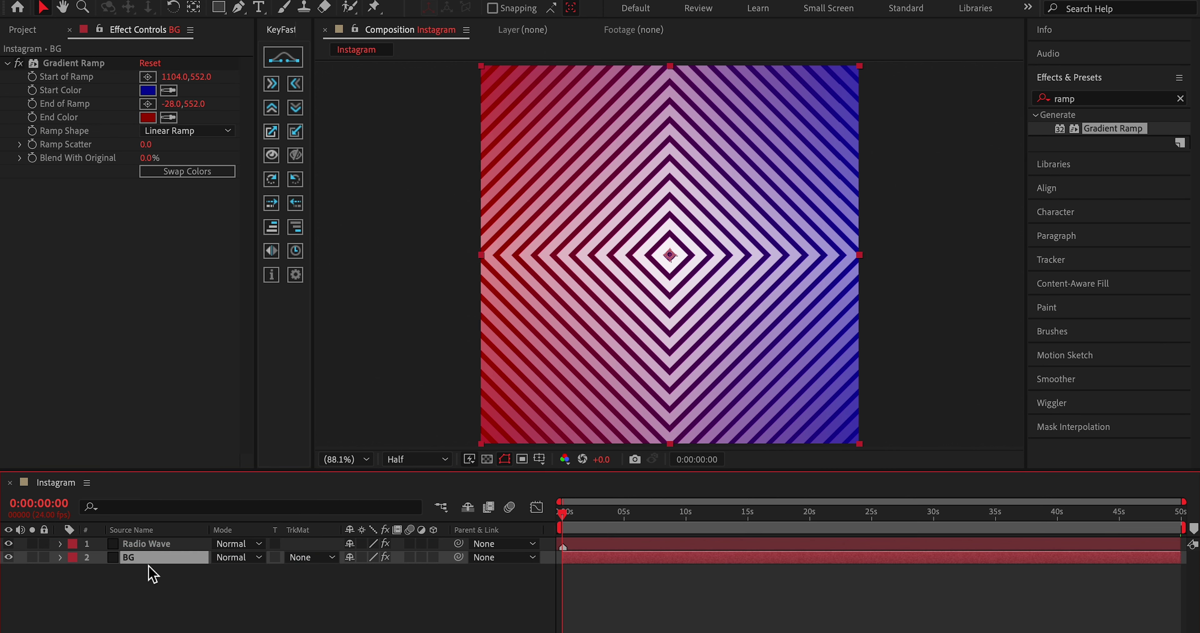
left_click(159, 584)
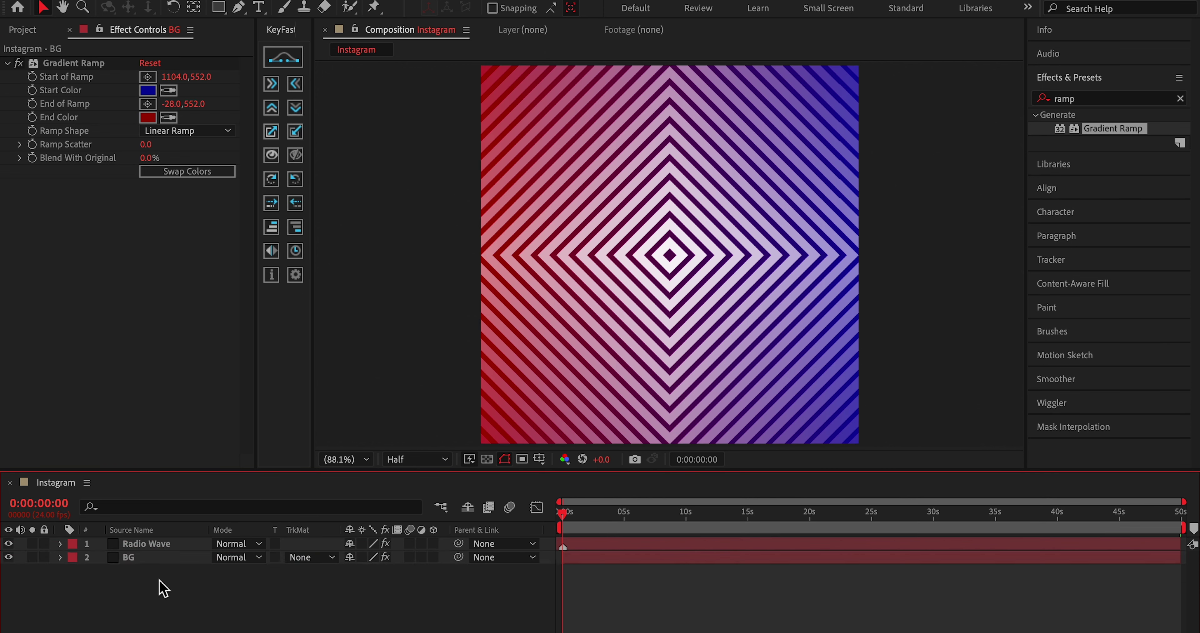
left_click(496, 180)
left_click(236, 543)
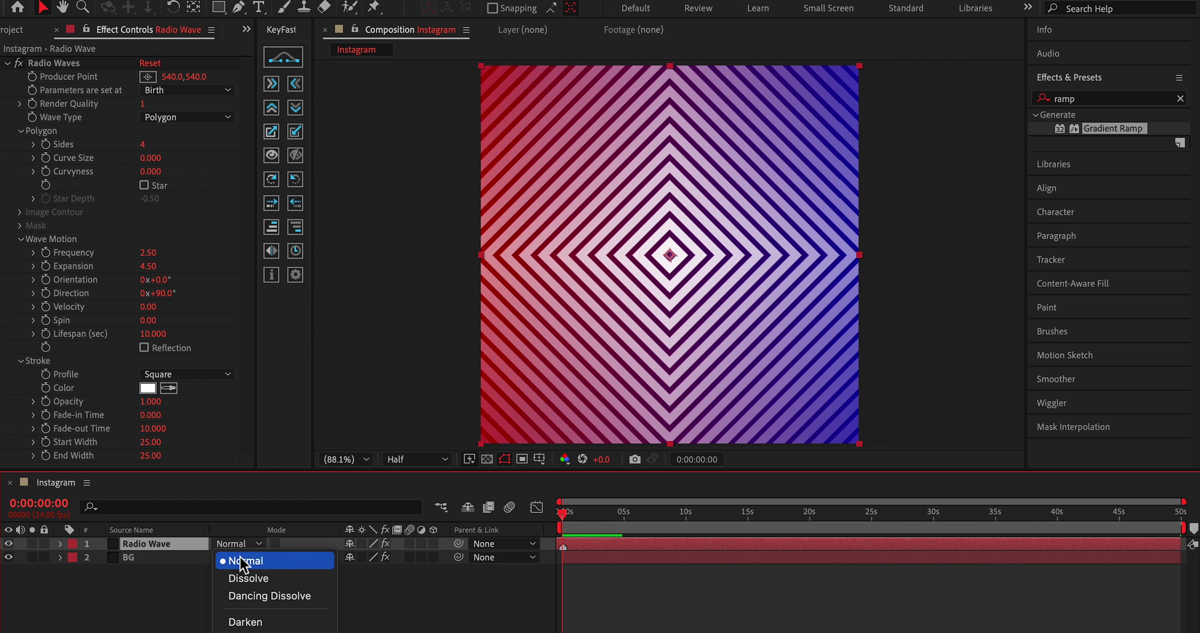
left_click(242, 561)
left_click(234, 544)
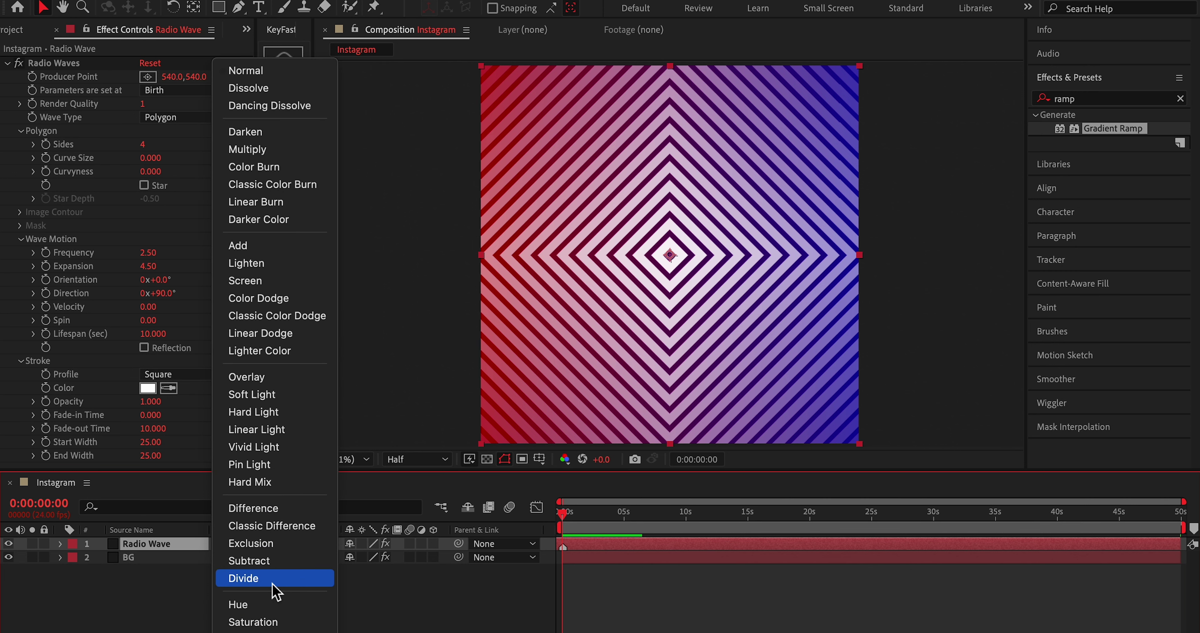
key("Escape")
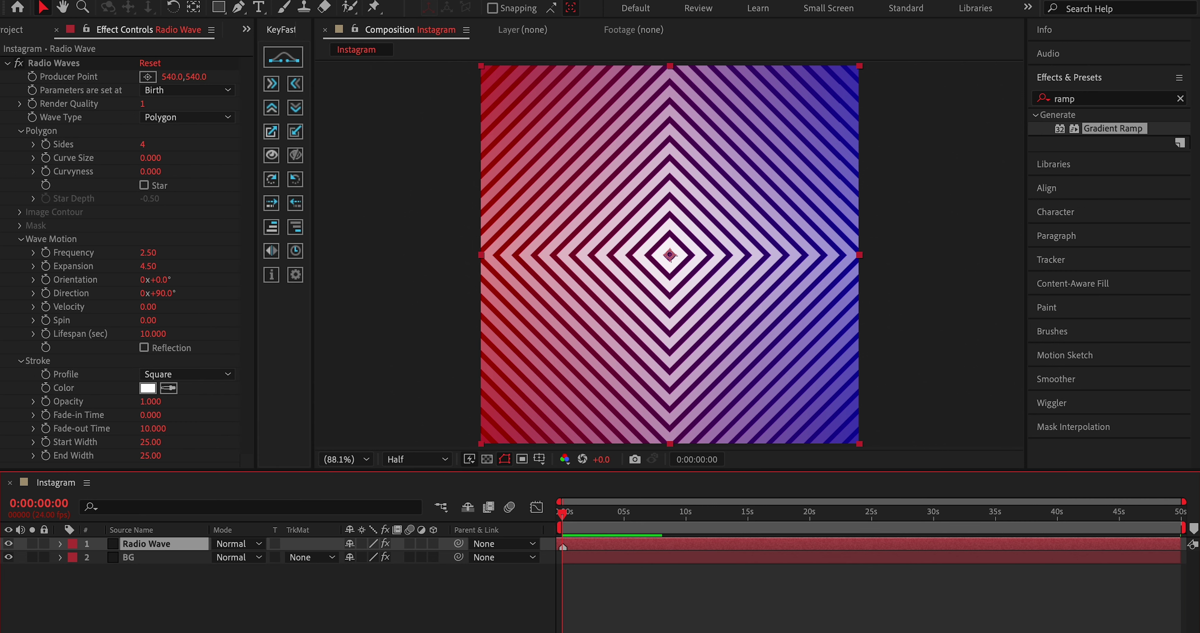
key("F4")
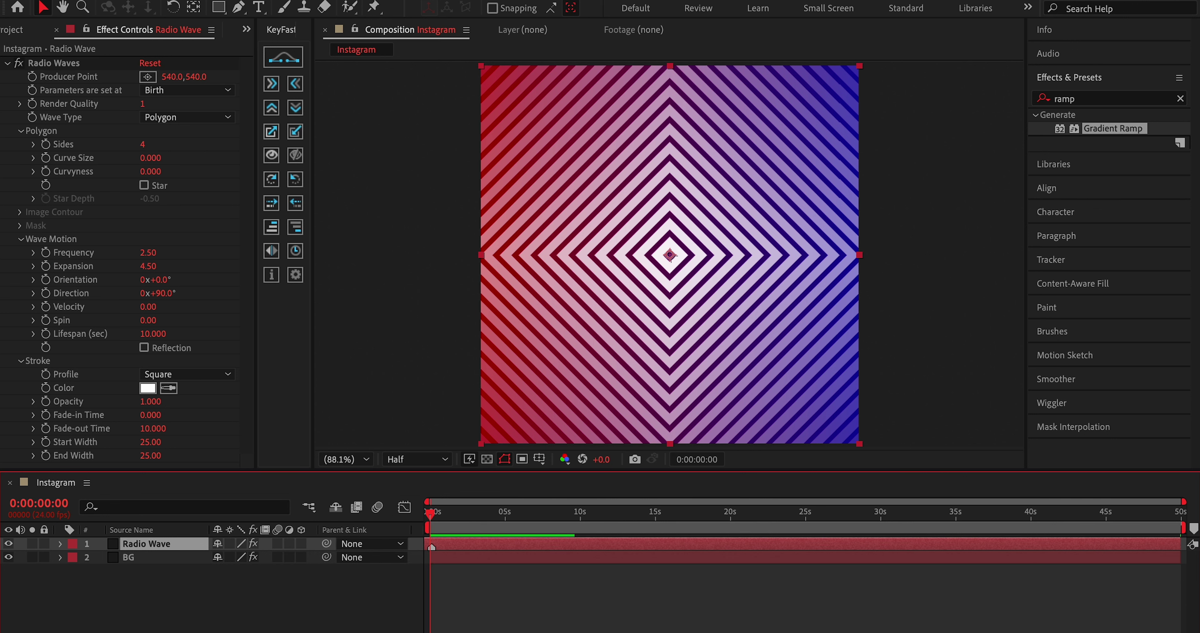
key("F4")
left_click(130, 624)
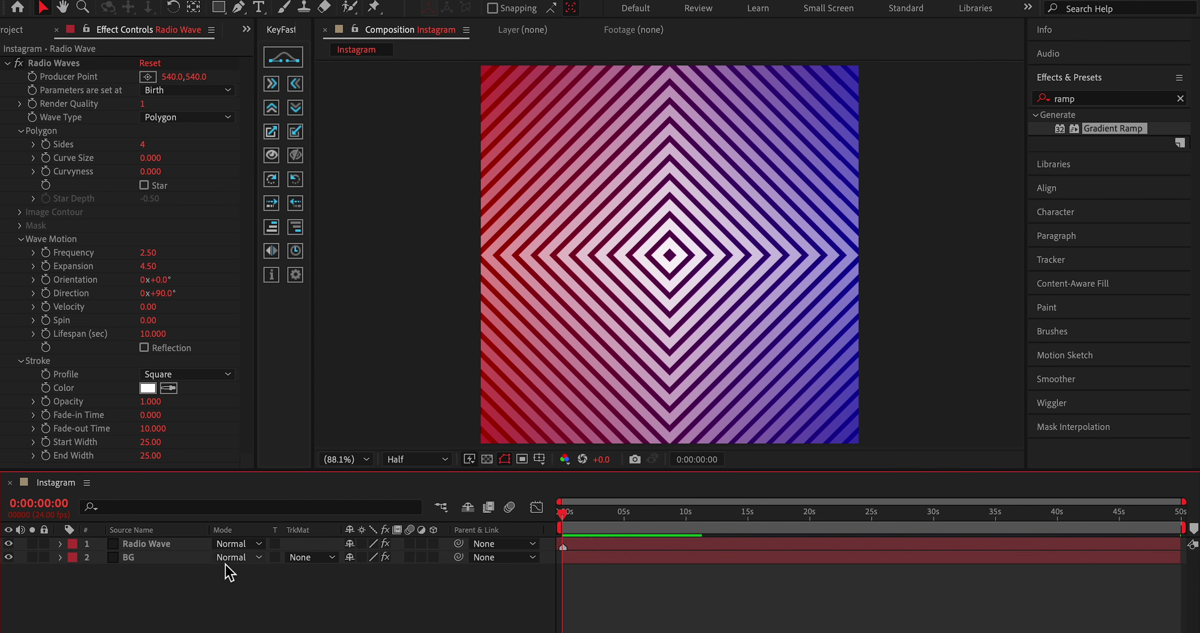
Step: Set the Radio Wave layer's blending mode to Overlay and preview the animation
left_click(232, 557)
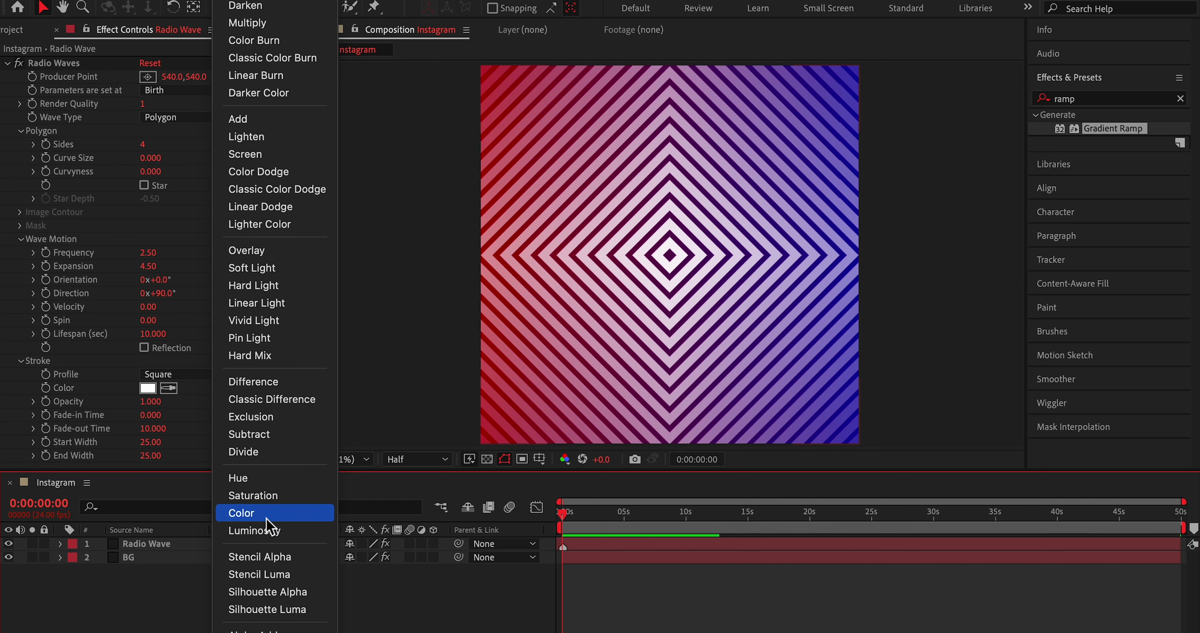
key("Escape")
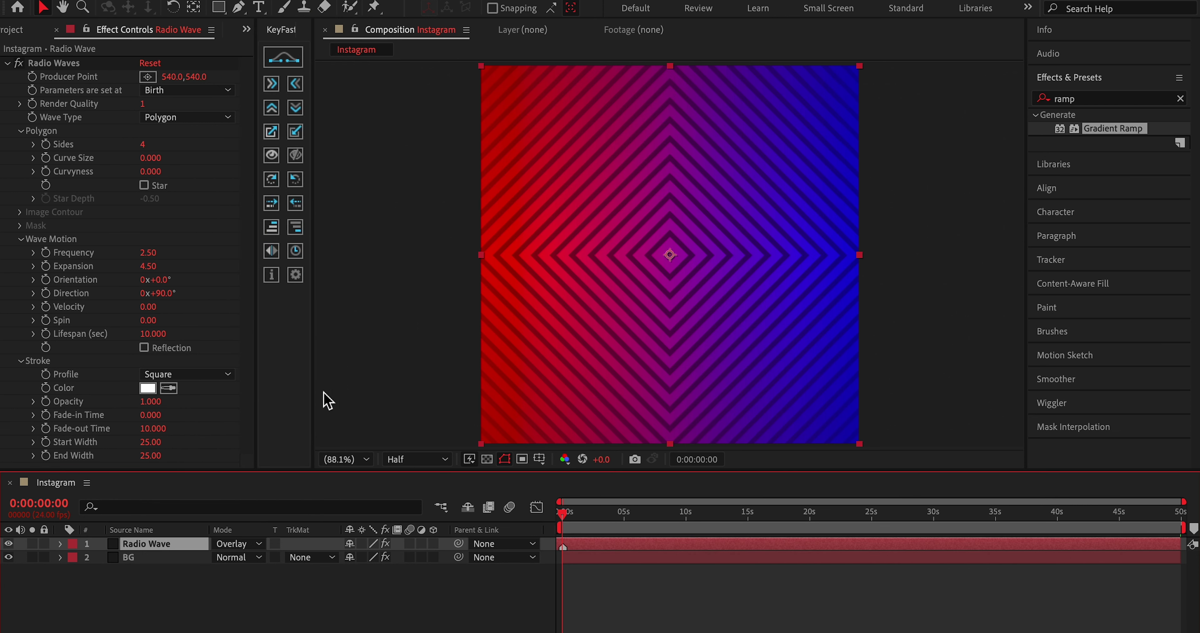
key("space")
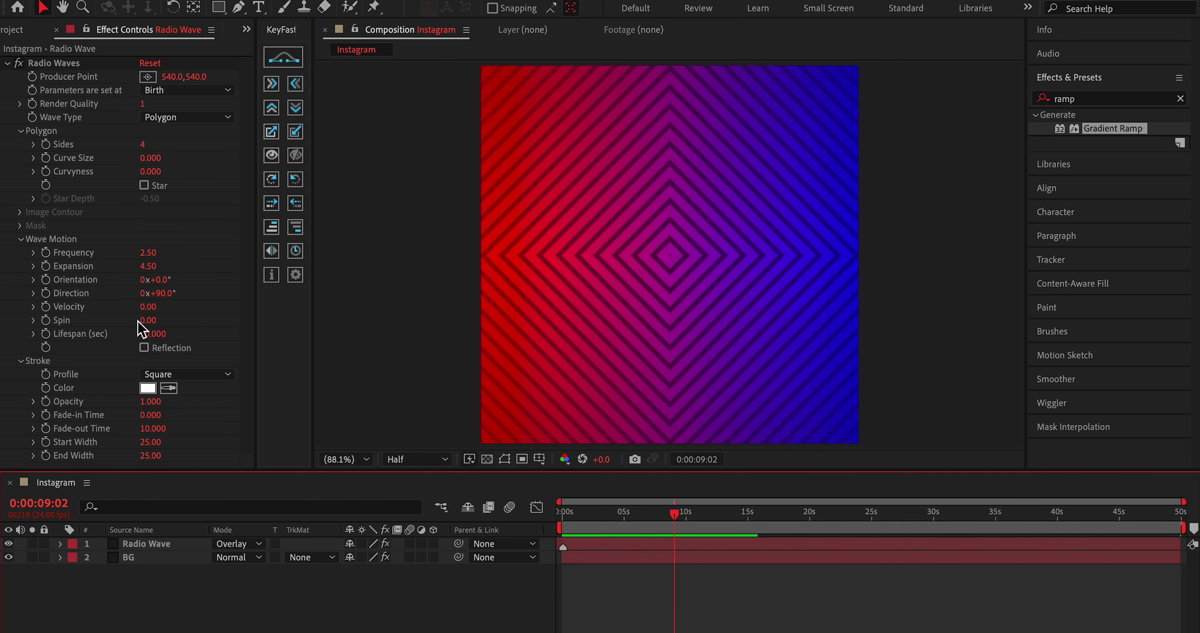
key("space")
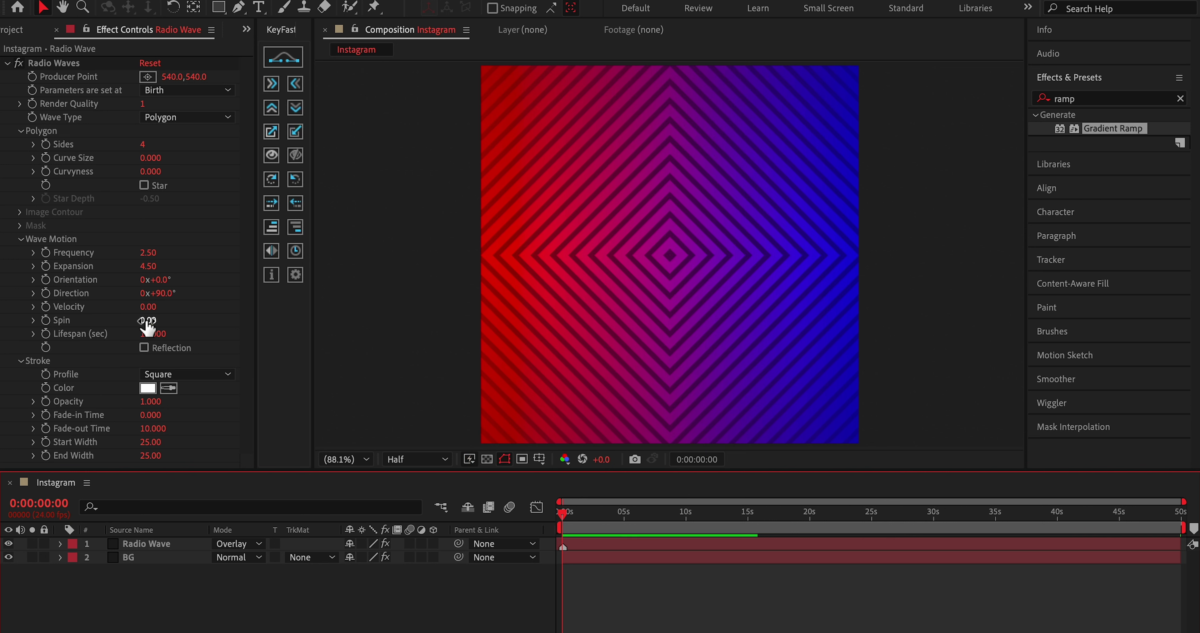
Step: Try the expression time*20 on the Radio Waves Spin property and preview the animation
left_click(47, 321, "alt")
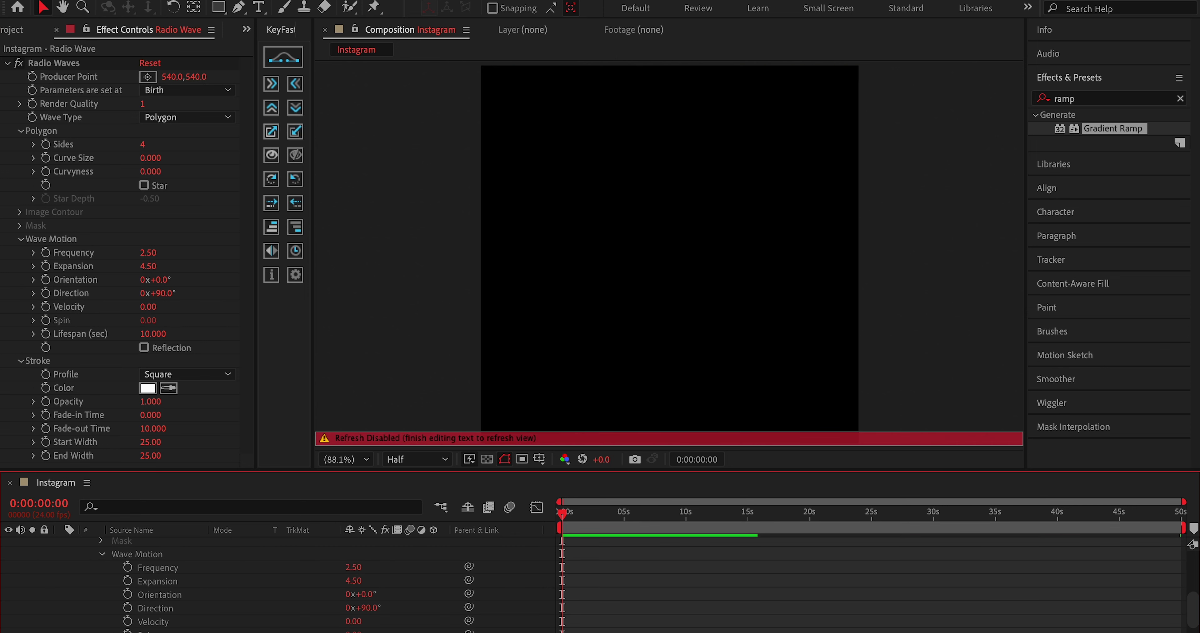
left_click(646, 630)
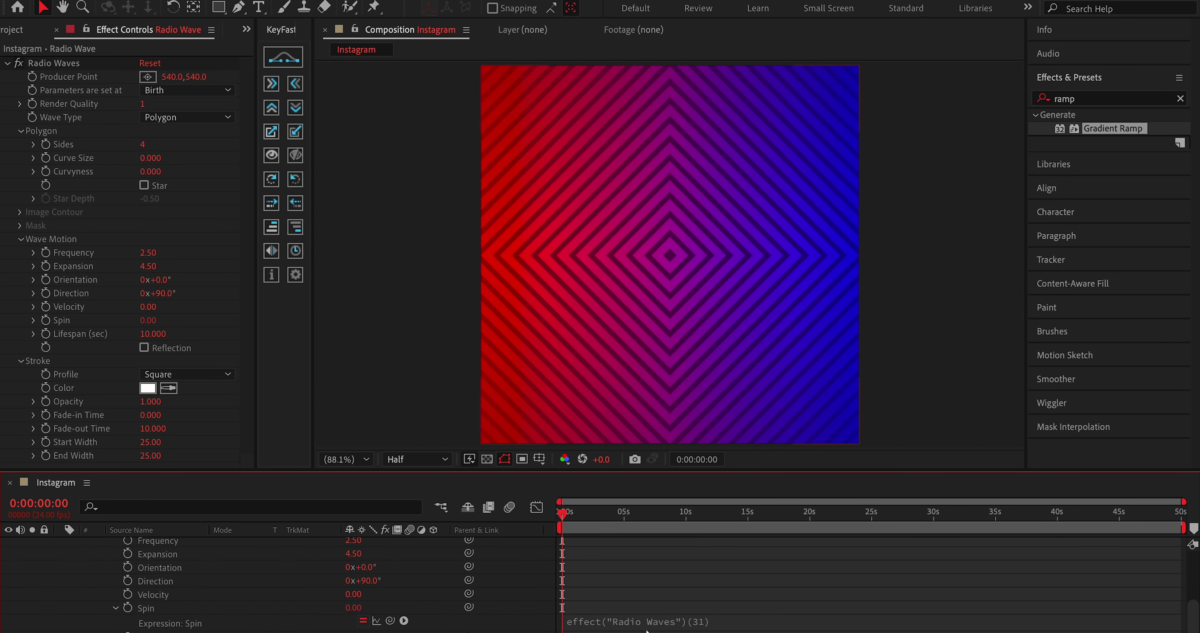
left_click(599, 626)
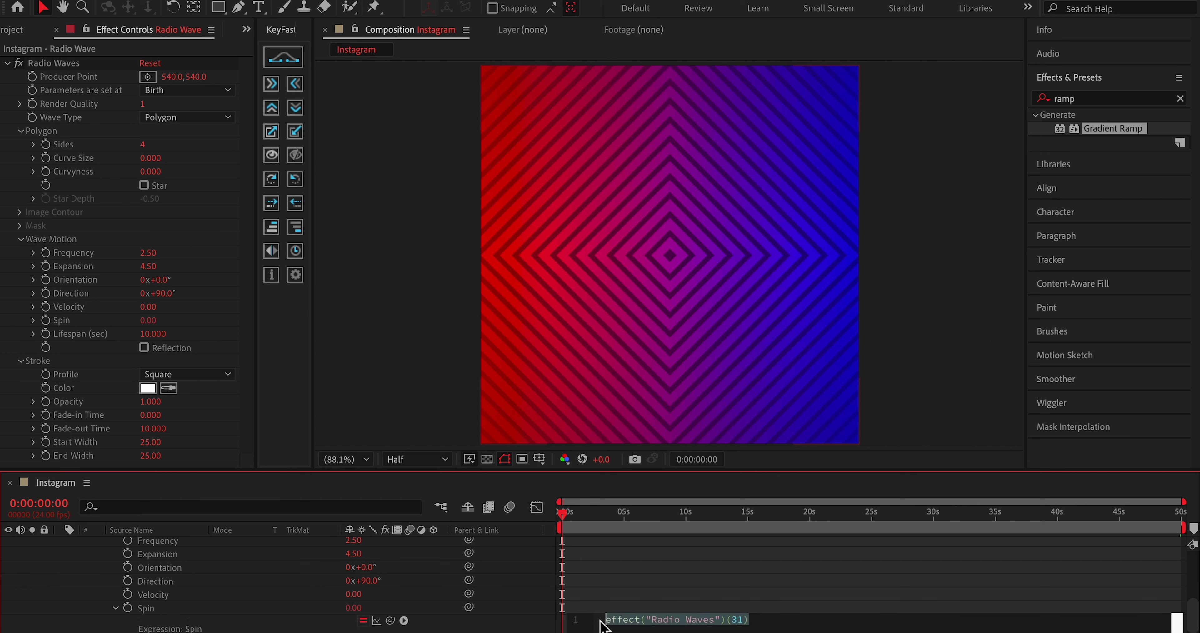
scroll(322, 599, "down", 1)
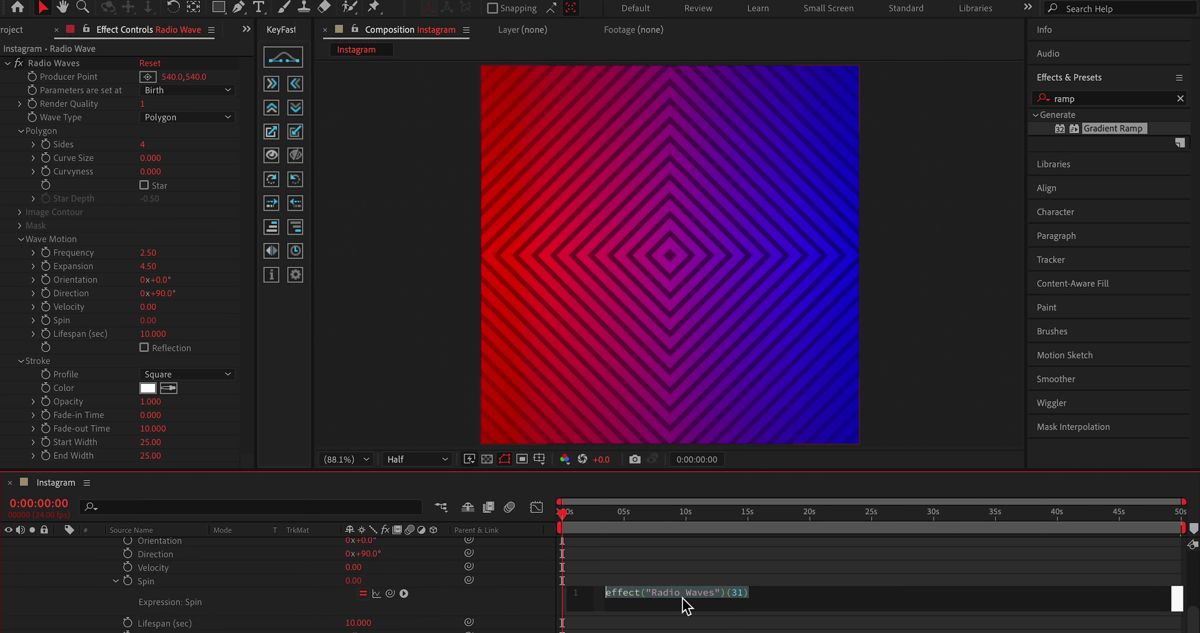
type("time*20")
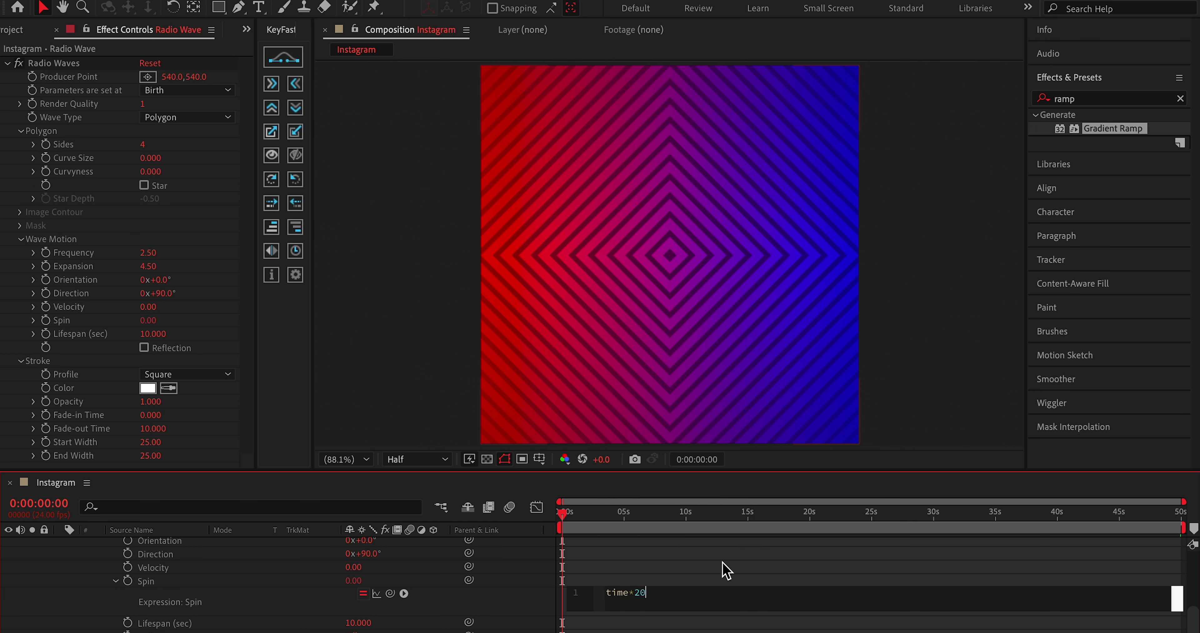
left_click(725, 570)
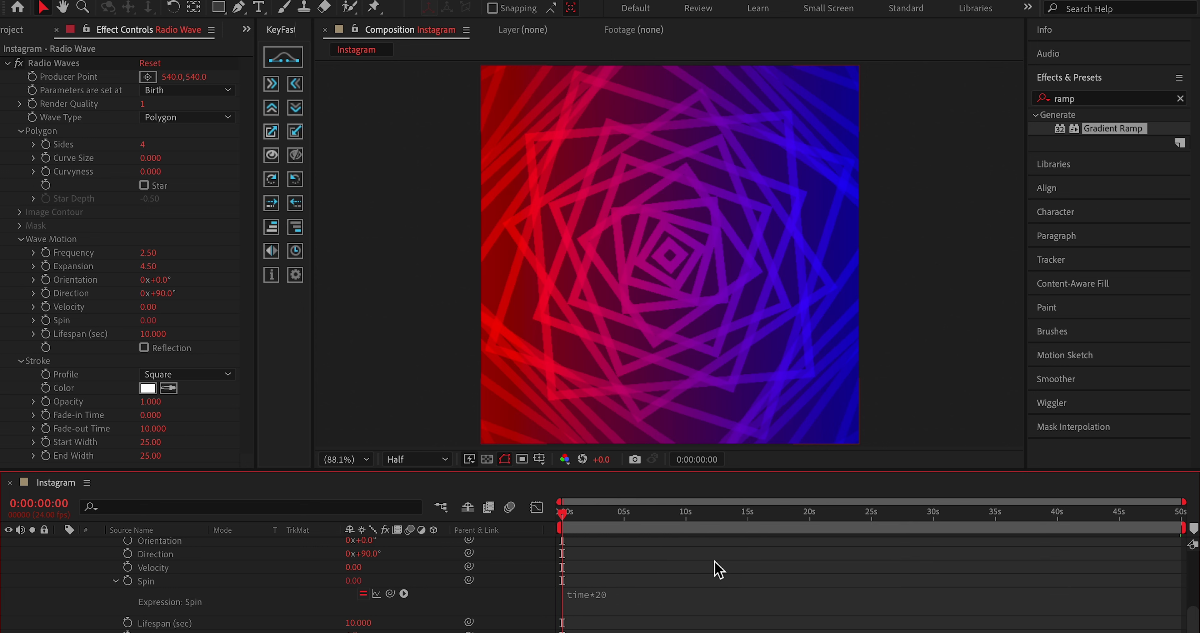
key("space")
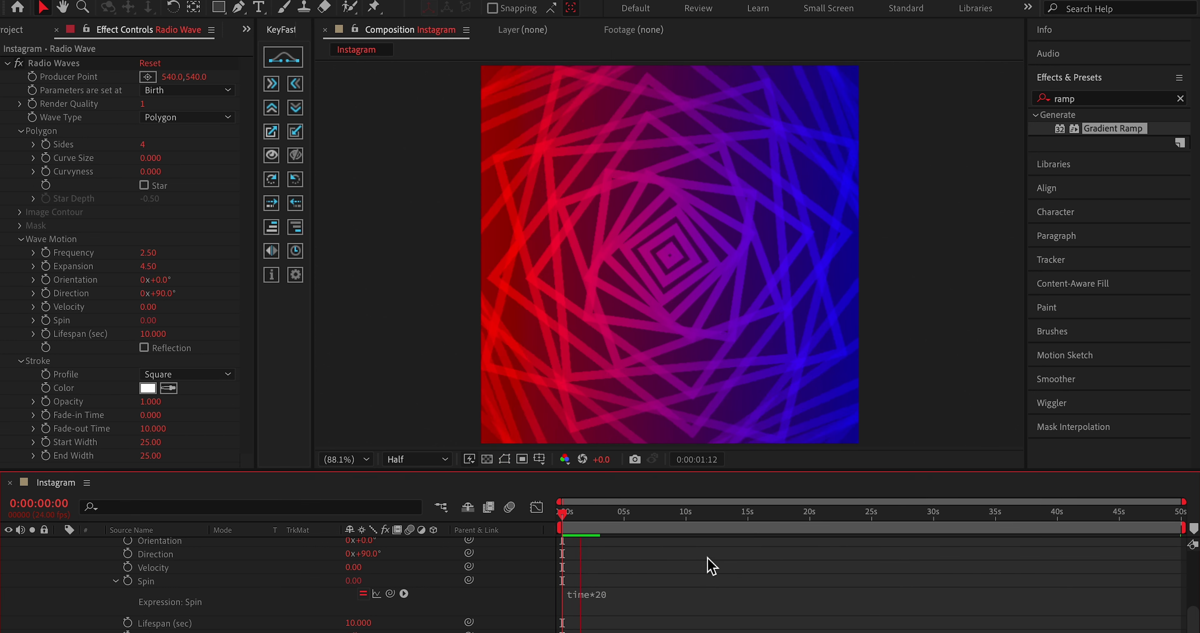
Step: Change the Spin expression to time*1 and play the preview
left_click(682, 604)
key("BackSpace")
key("BackSpace")
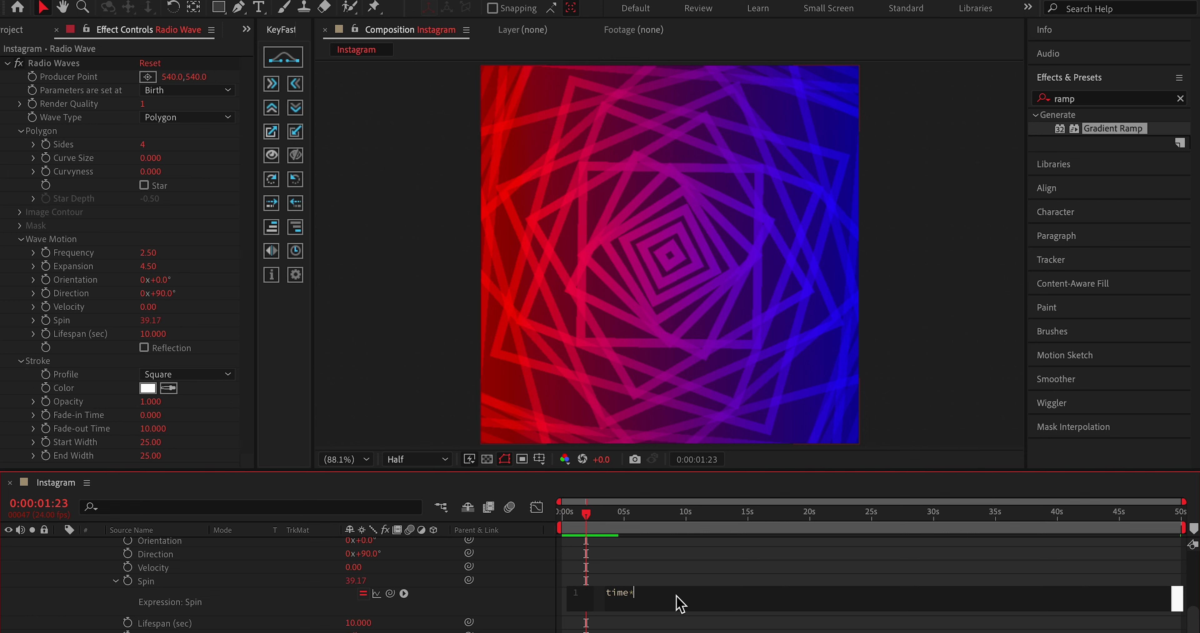
type("1")
key("KP_Enter")
key("space")
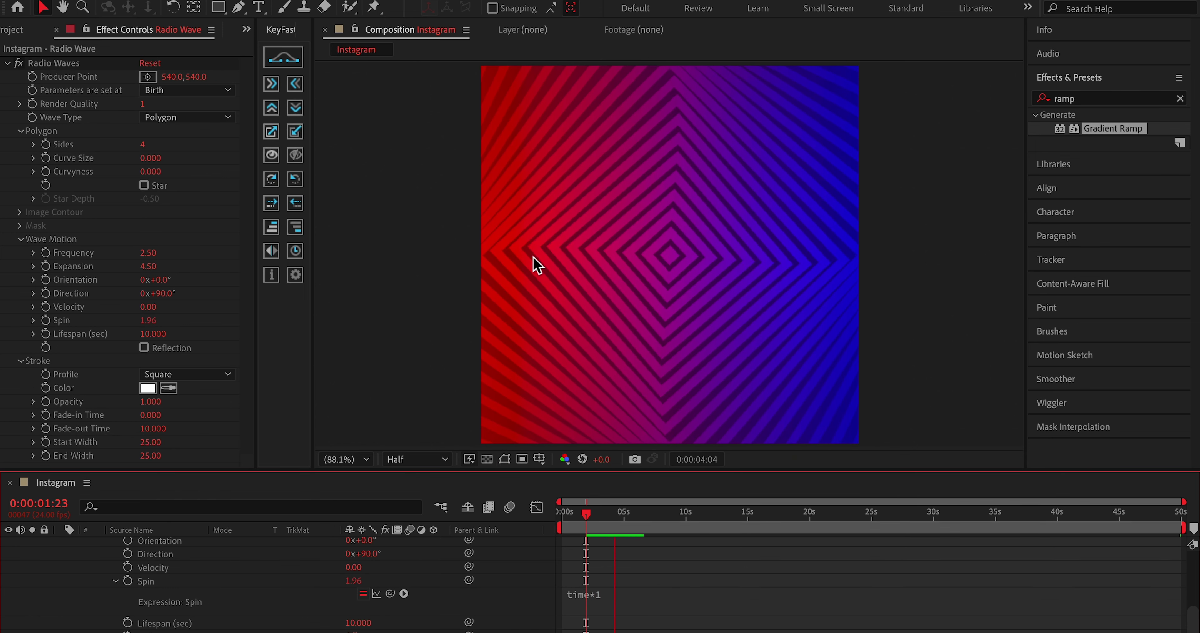
Step: Change the Spin expression to time*3, preview it, and return to the start of the composition
left_click(619, 593)
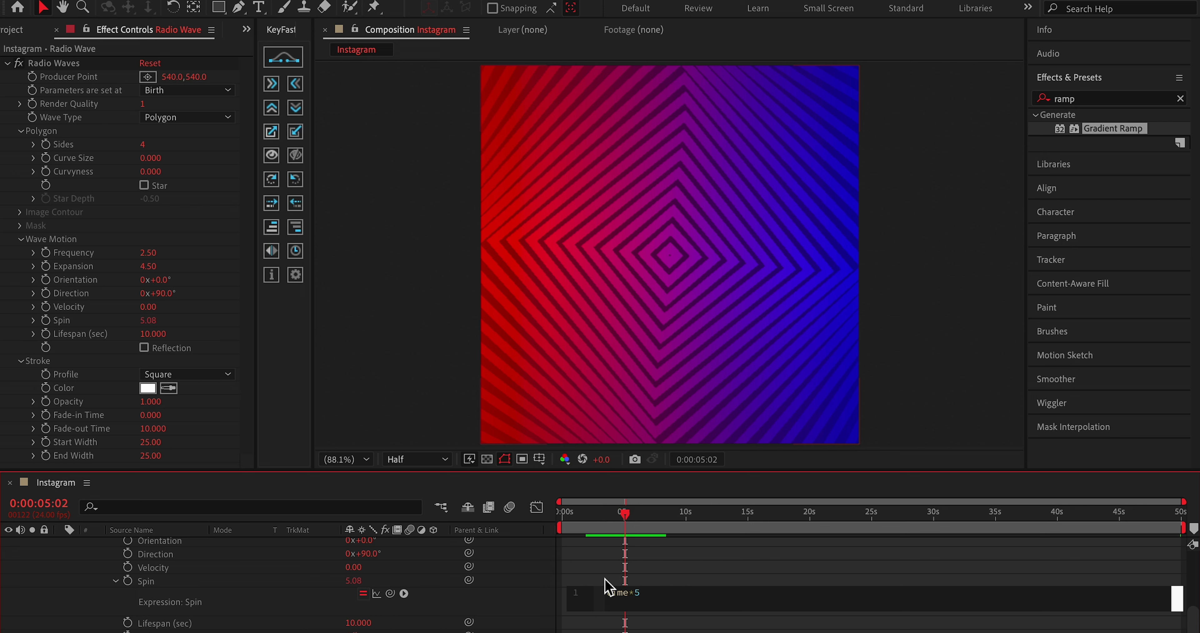
left_click(623, 571)
key("space")
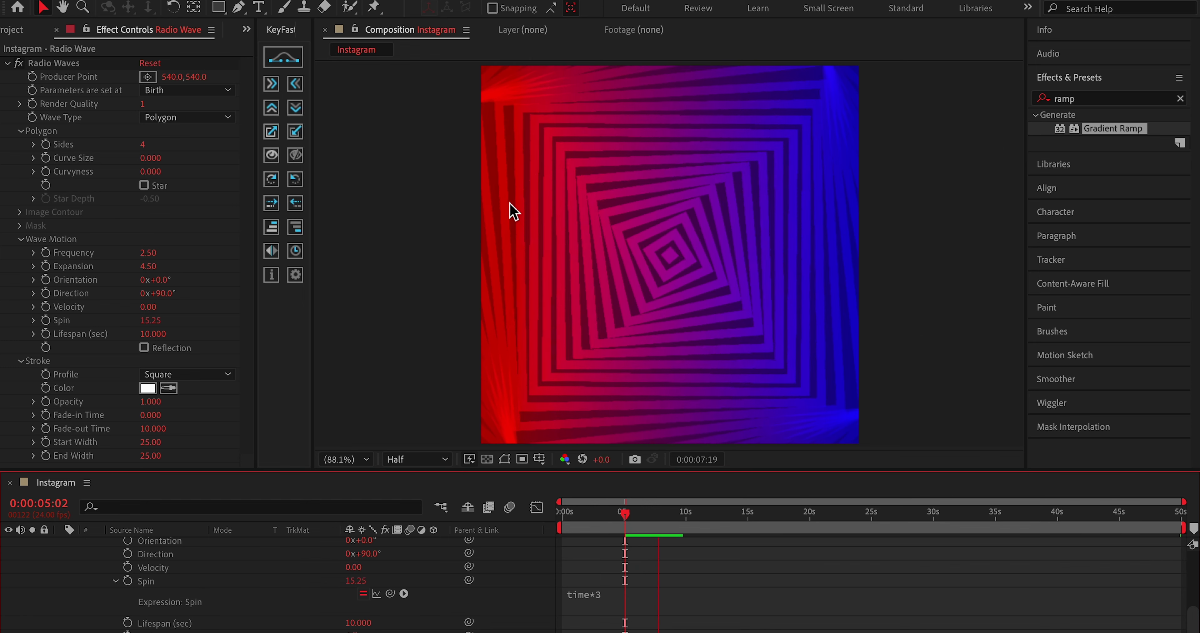
key("space")
key("Home")
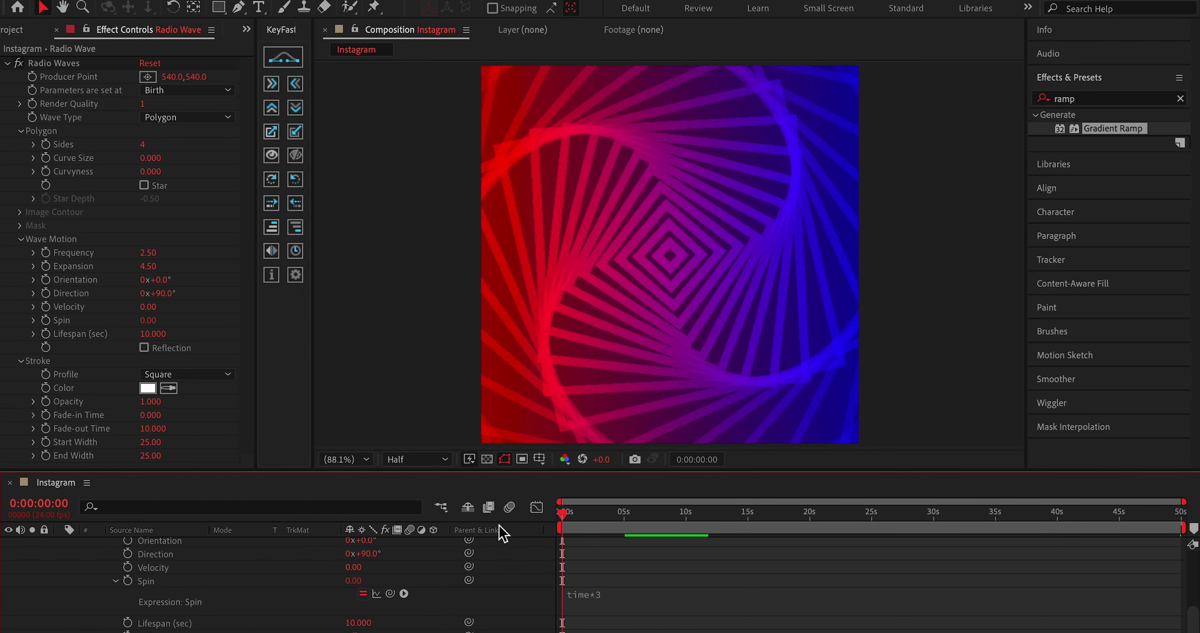
Step: Remove the Spin expression and collapse the Radio Wave layer's properties
left_click(608, 611)
key("BackSpace")
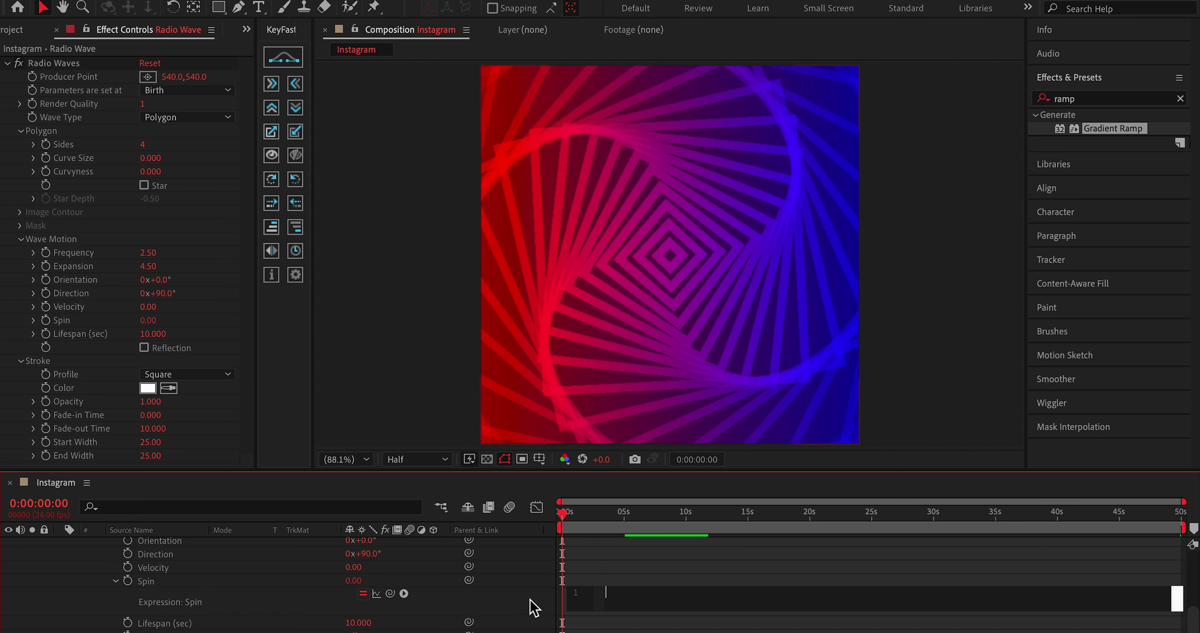
left_click(531, 606)
scroll(11, 578, "up", 5)
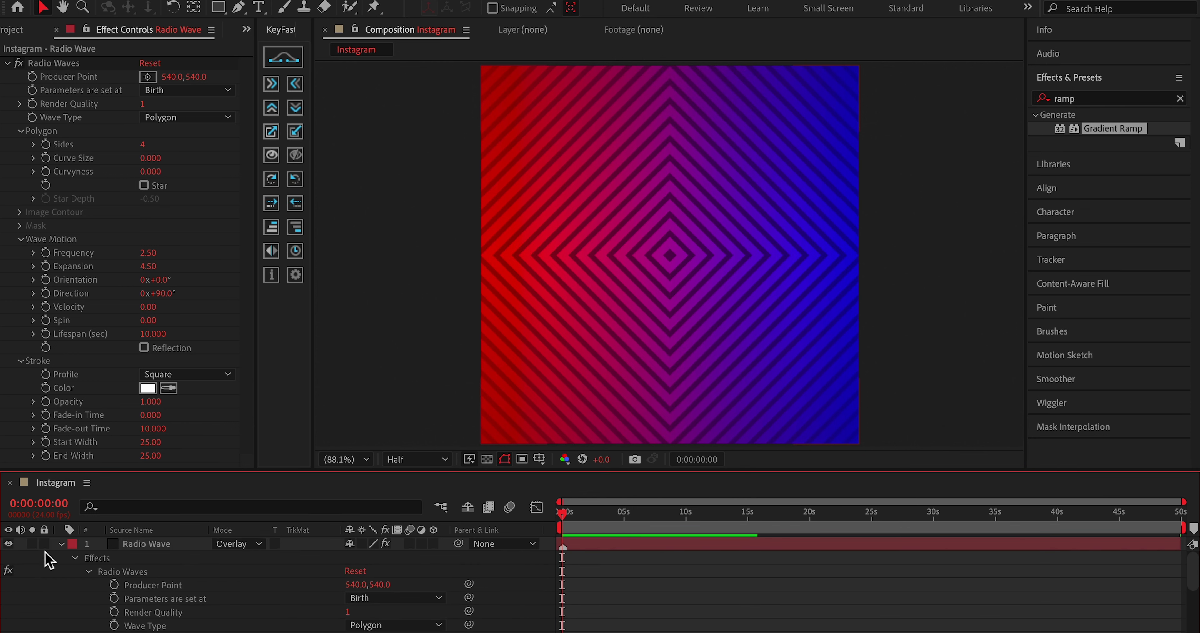
left_click(61, 543)
Step: Set the Render Quality of the Radio Wave layer's Radio Waves effect to 4
left_click(167, 545)
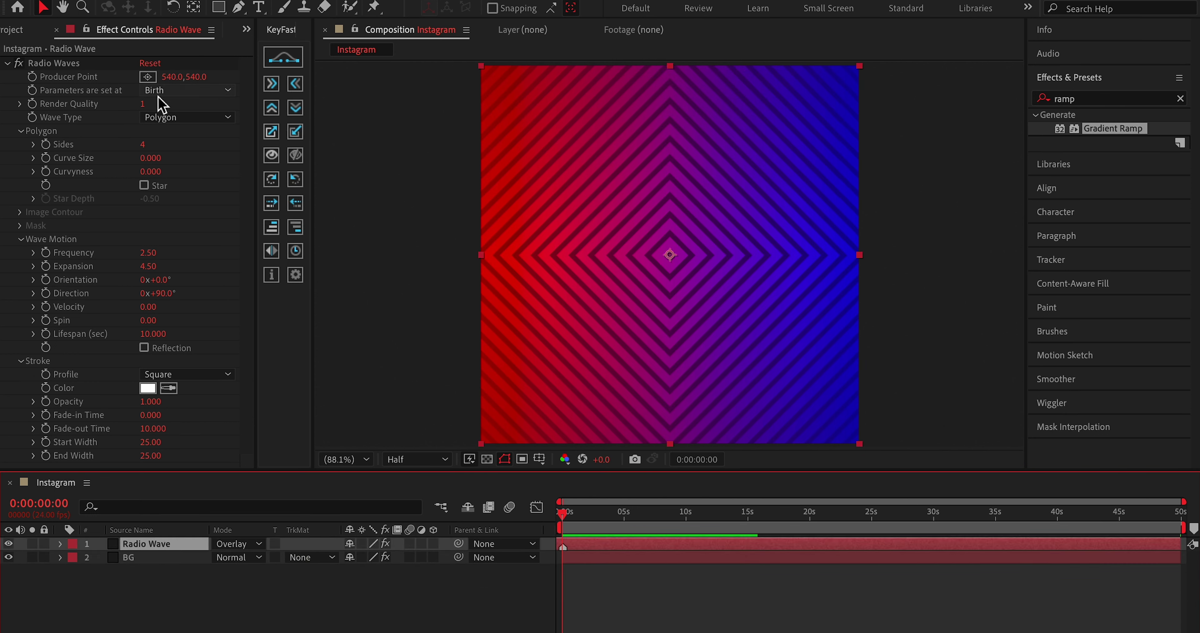
left_click(143, 103)
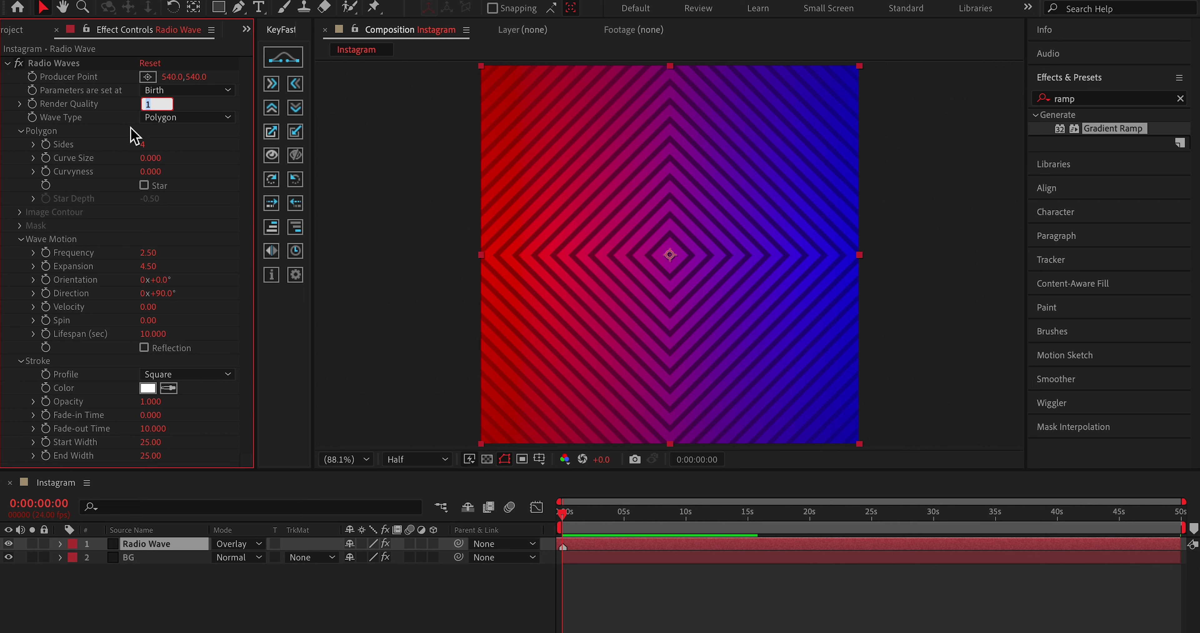
type("4")
key("Return")
left_click(336, 588)
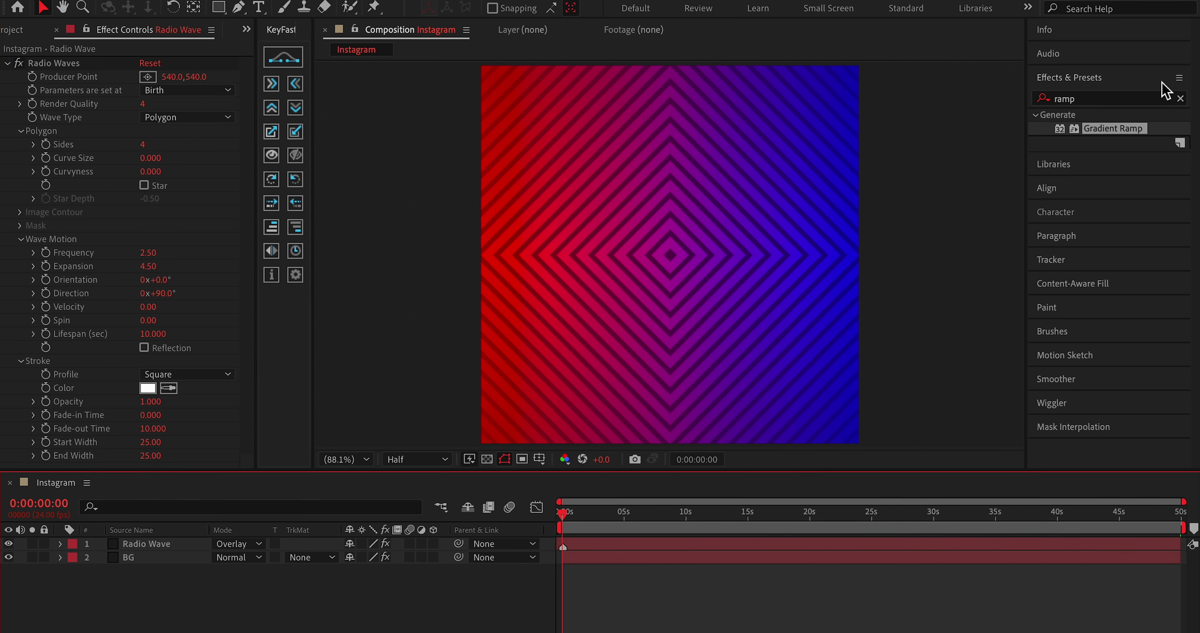
Step: Find the Noise effect with the search "noise" and apply it to the Radio Wave layer
left_click(443, 460)
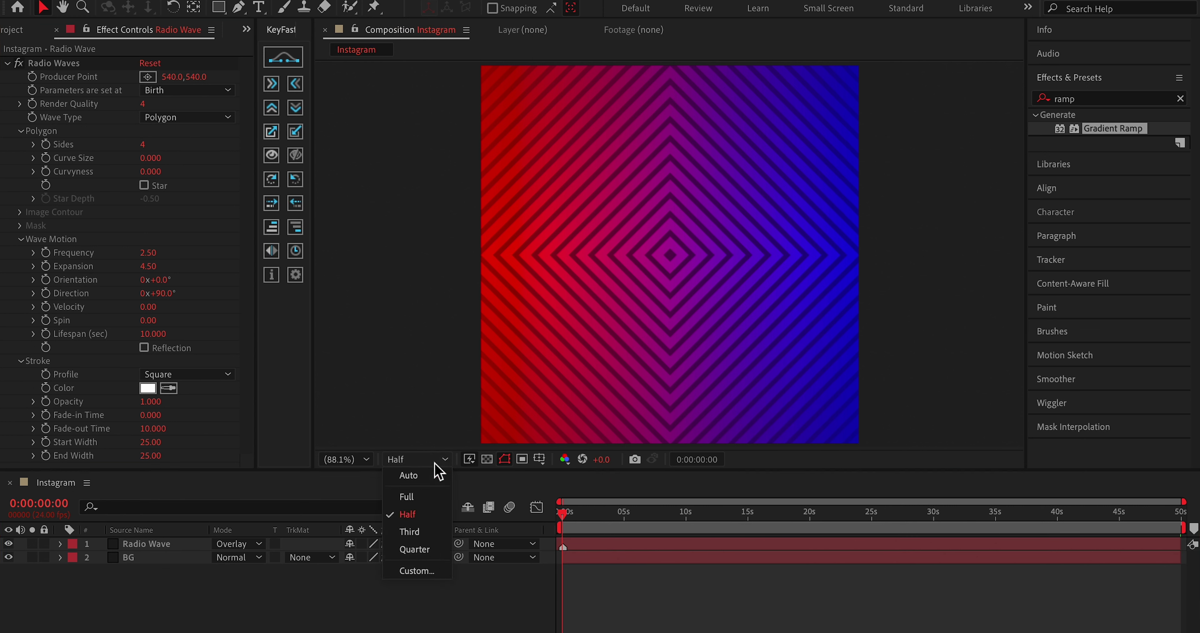
left_click(1115, 101)
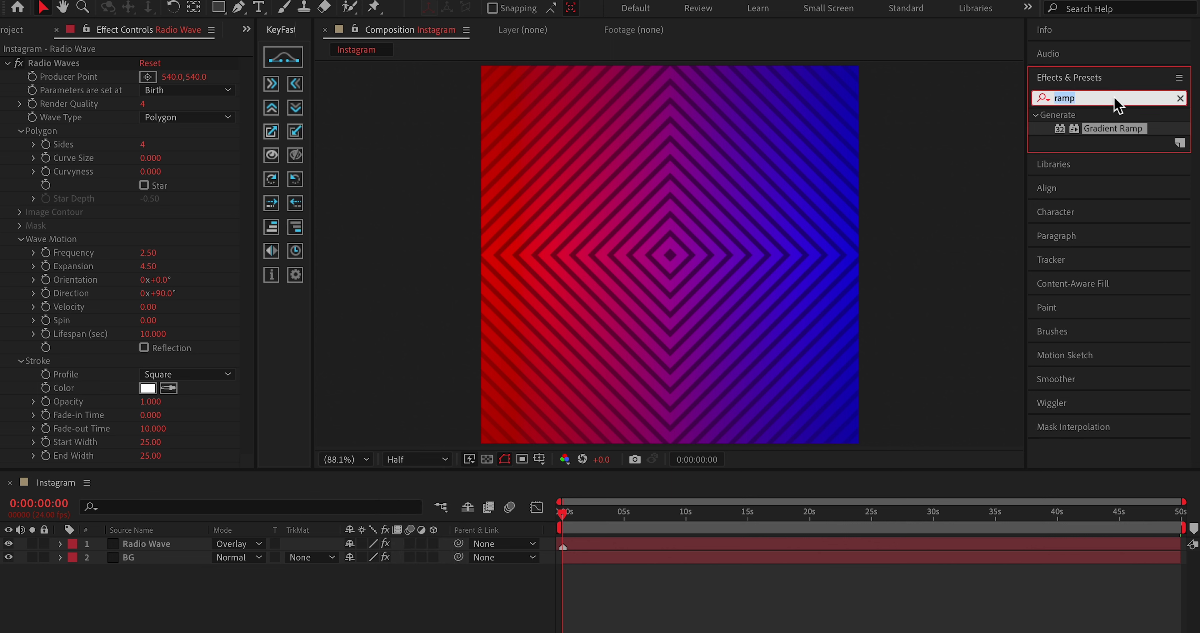
type("noise")
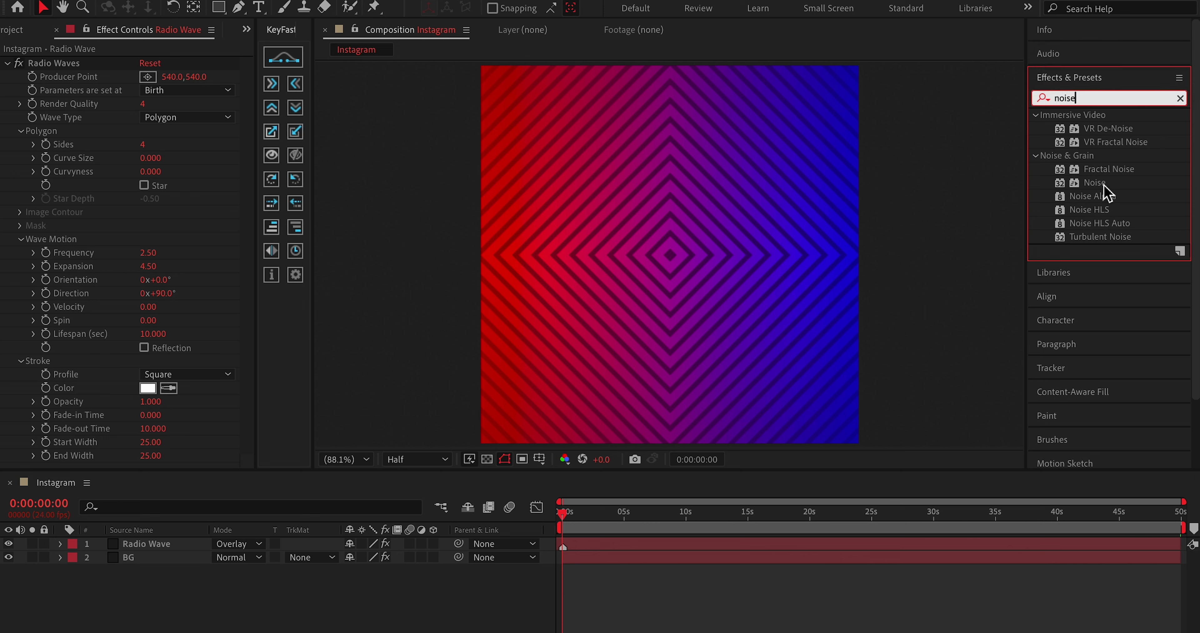
left_click_drag(1094, 182, 147, 545)
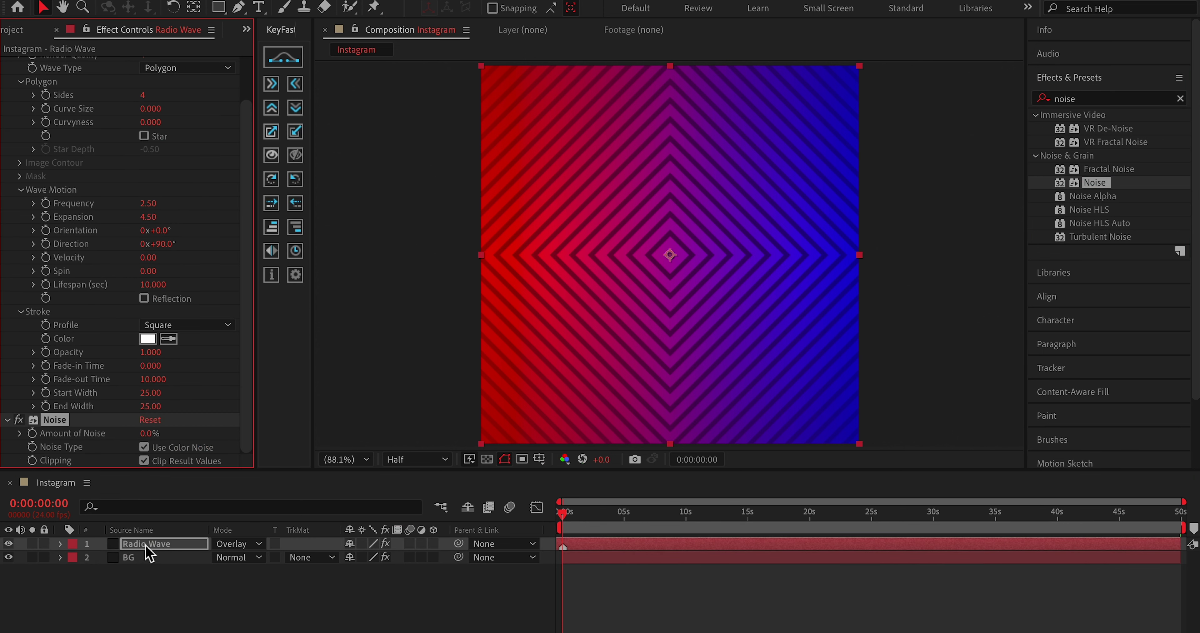
Step: Set the Radio Wave layer's Amount of Noise to 10% and inspect the grain up close at Full preview resolution
left_click(150, 434)
type("10")
key("Return")
scroll(649, 278, "up", 5)
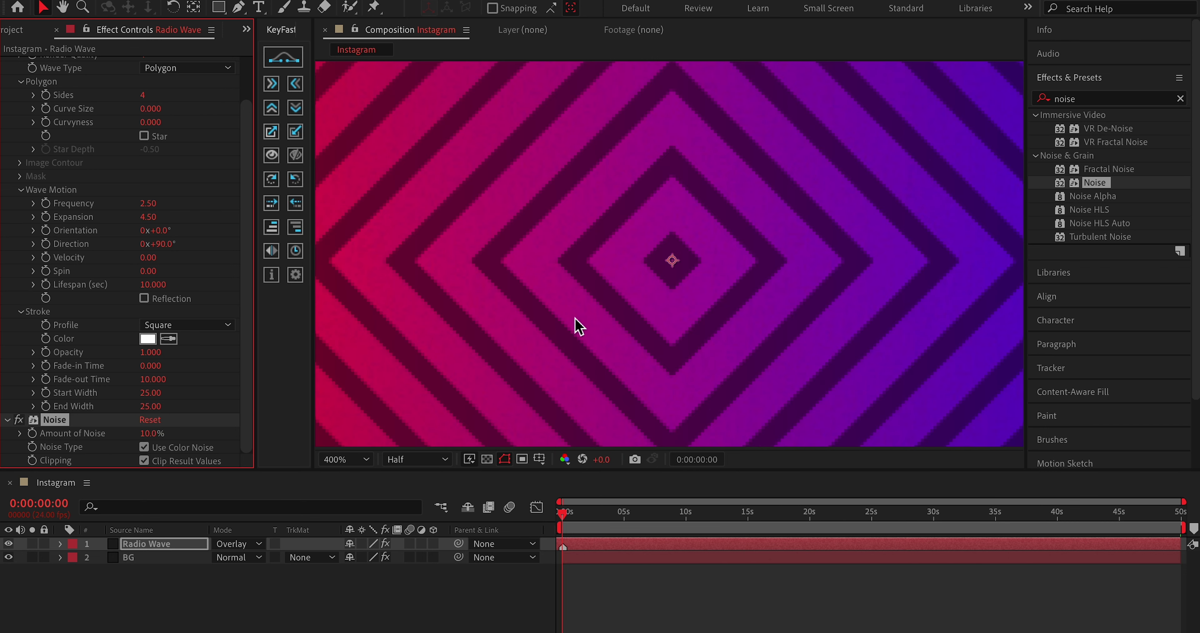
left_click(410, 459)
left_click(402, 491)
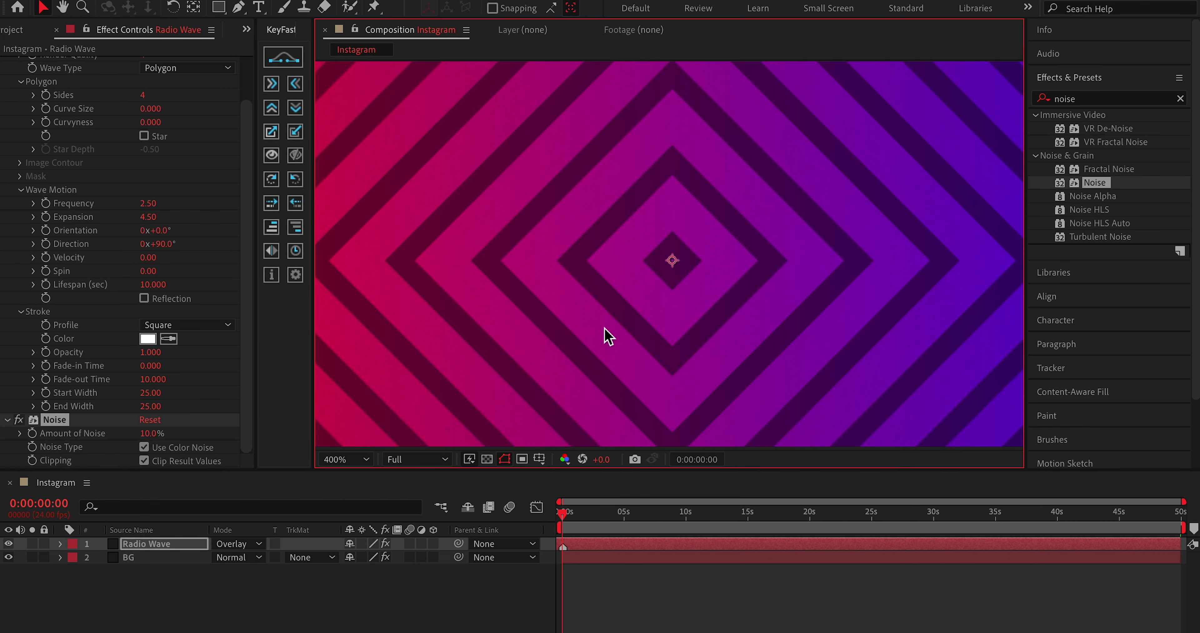
Step: Try stronger noise on the Radio Wave layer at 20% and 61%, checking it in close-up and in the fitted view
key("period")
left_click(149, 434)
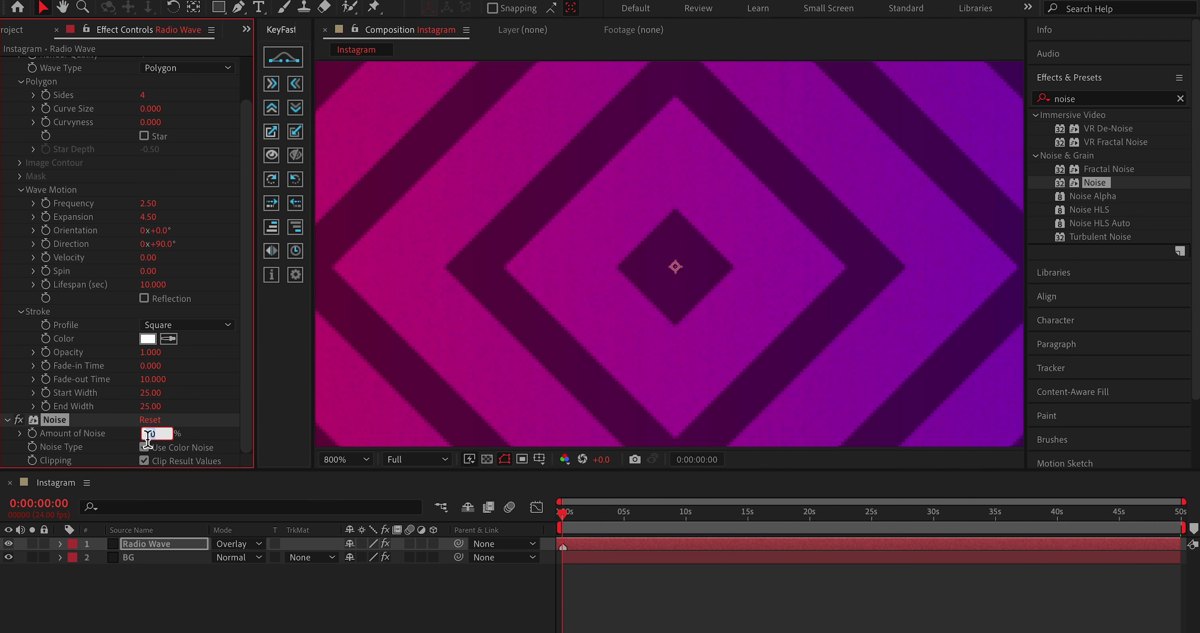
type("20")
key("Return")
left_click_drag(147, 440, 166, 440)
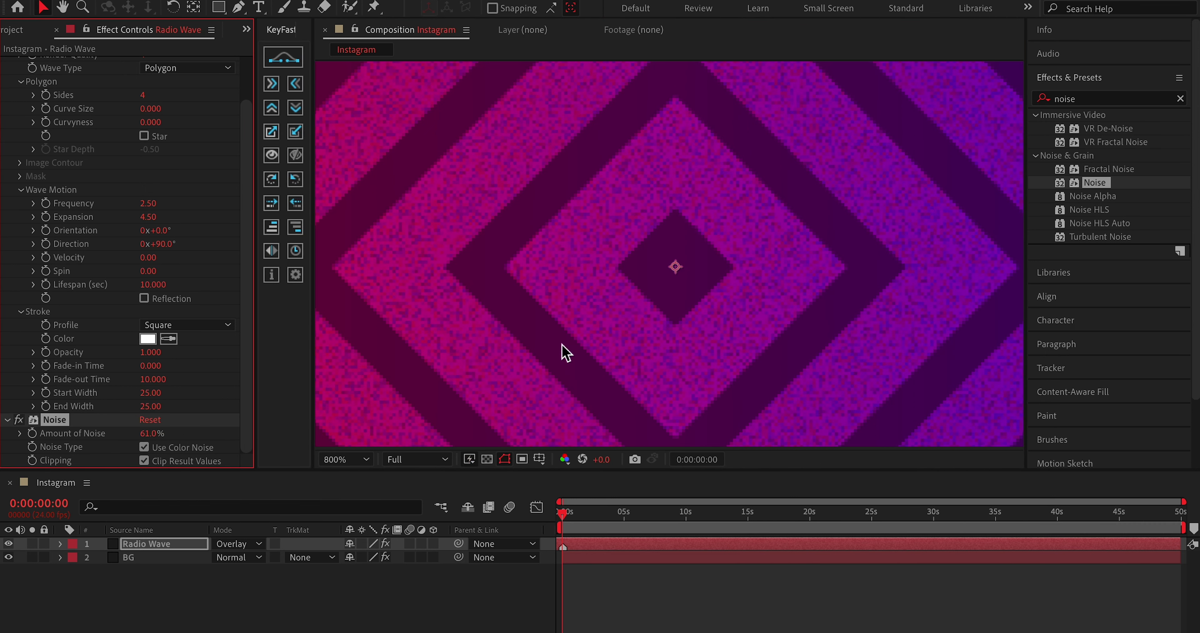
key("comma")
key("comma")
left_click(364, 460)
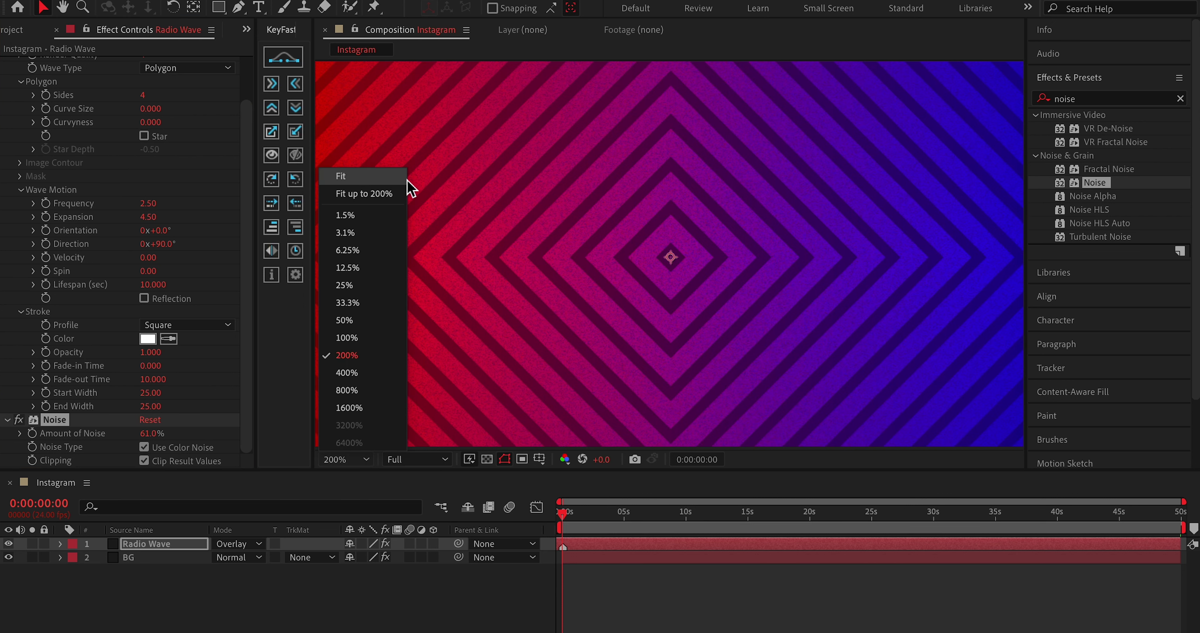
left_click(396, 198)
left_click(405, 583)
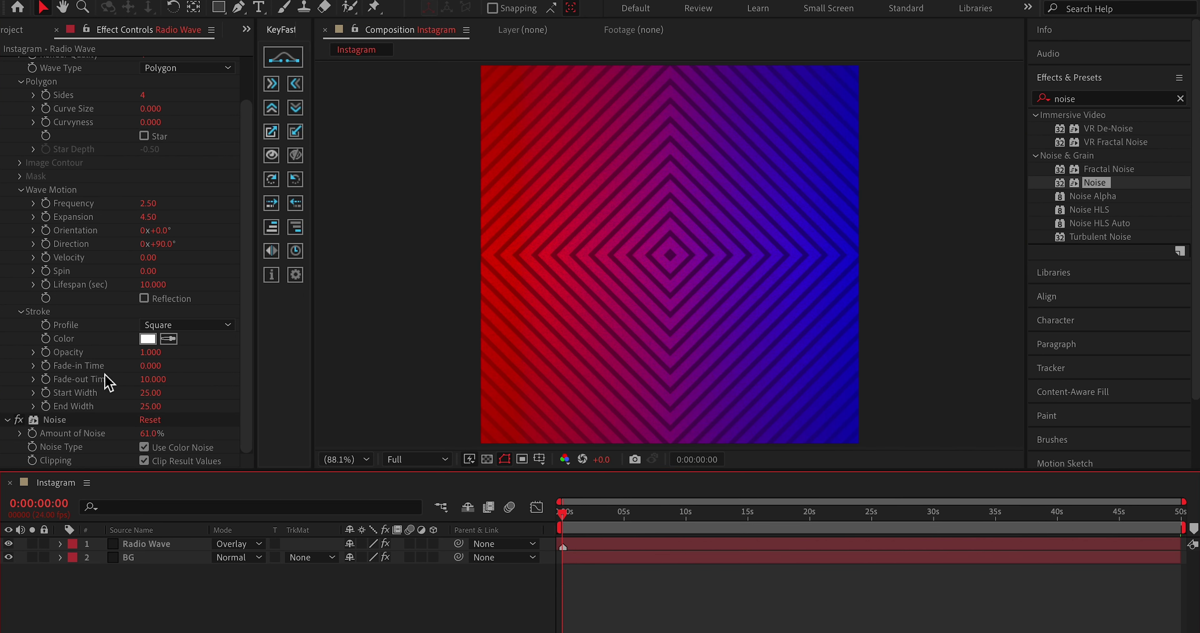
Step: Set the Amount of Noise to 30%, switch the preview resolution to Half, and return to the start of the composition
left_click(148, 434)
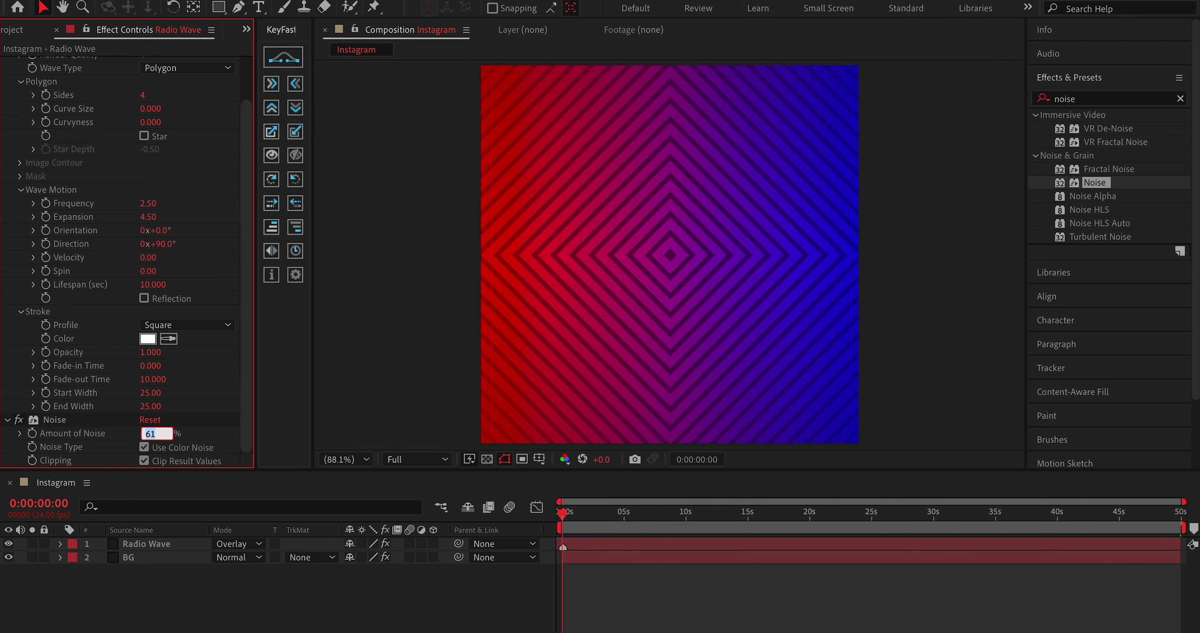
type("30")
key("Return")
left_click(435, 460)
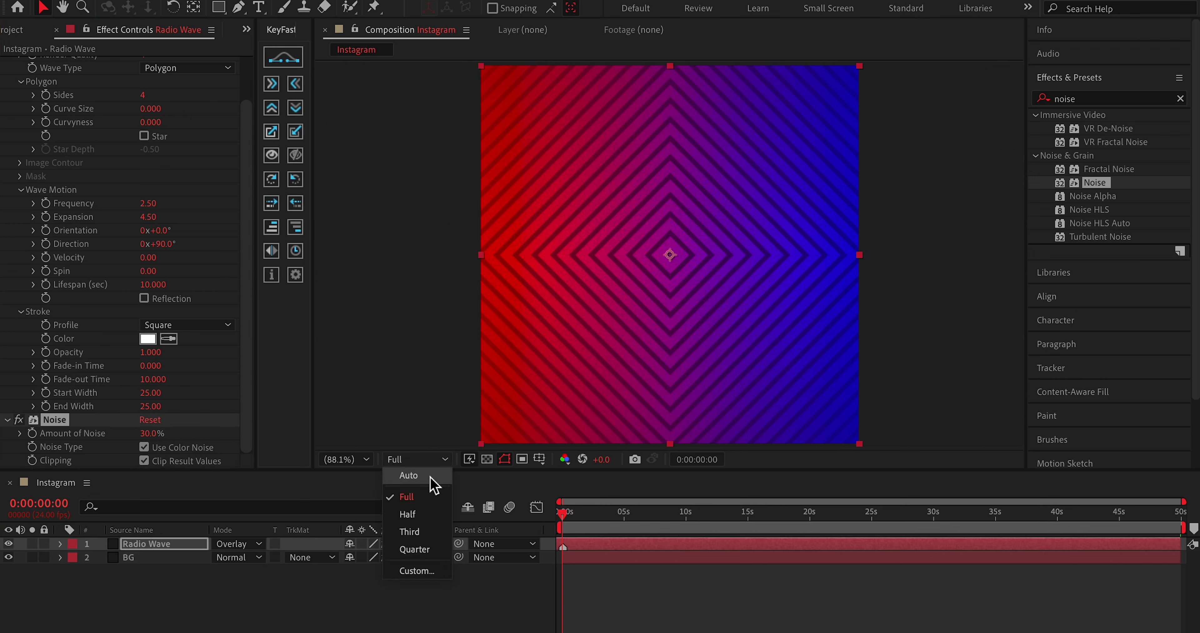
left_click(407, 514)
left_click(540, 590)
left_click(564, 515)
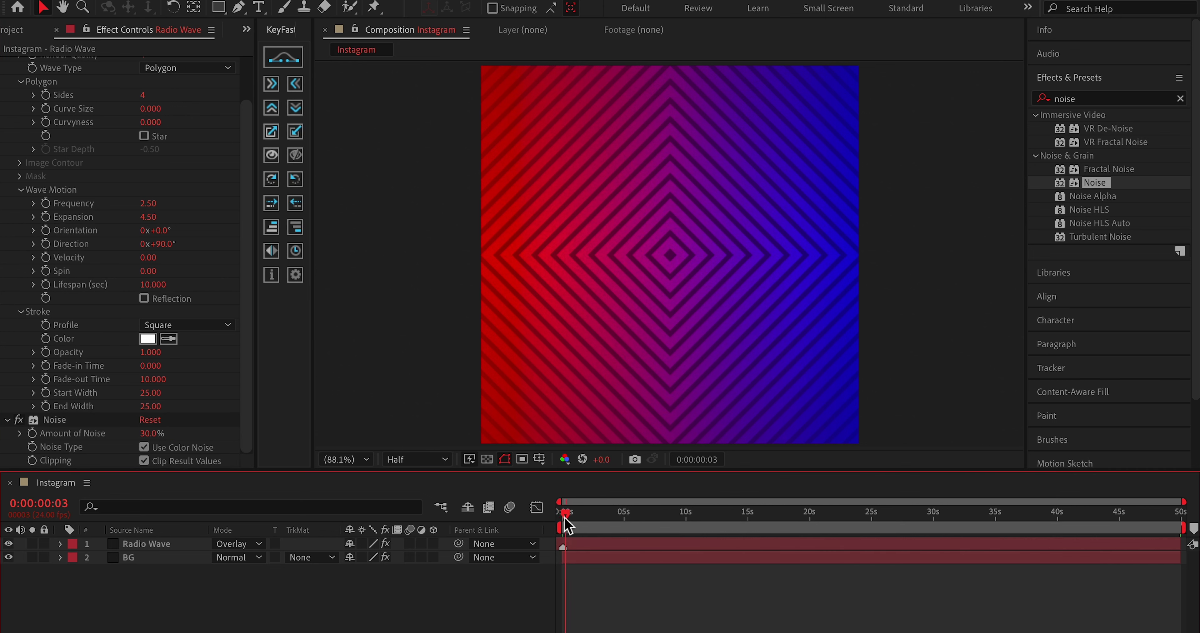
left_click_drag(564, 517, 559, 524)
Step: Add a text layer reading "Radio Wave" and centre it in the composition
key("ctrl+alt+shift+t")
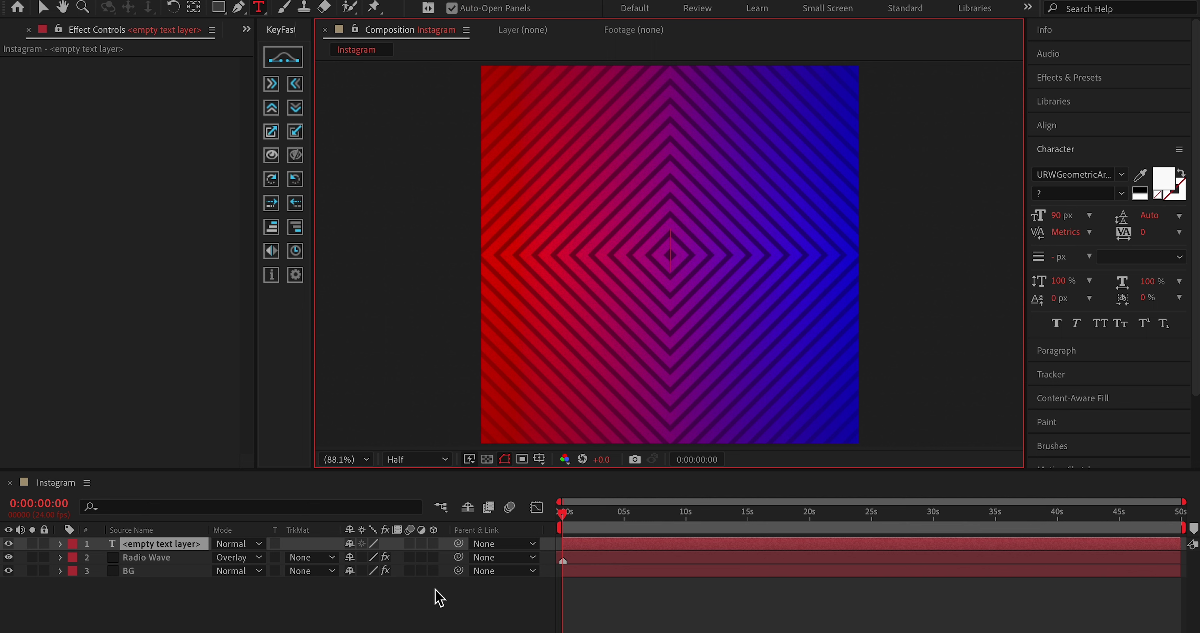
type("Ra")
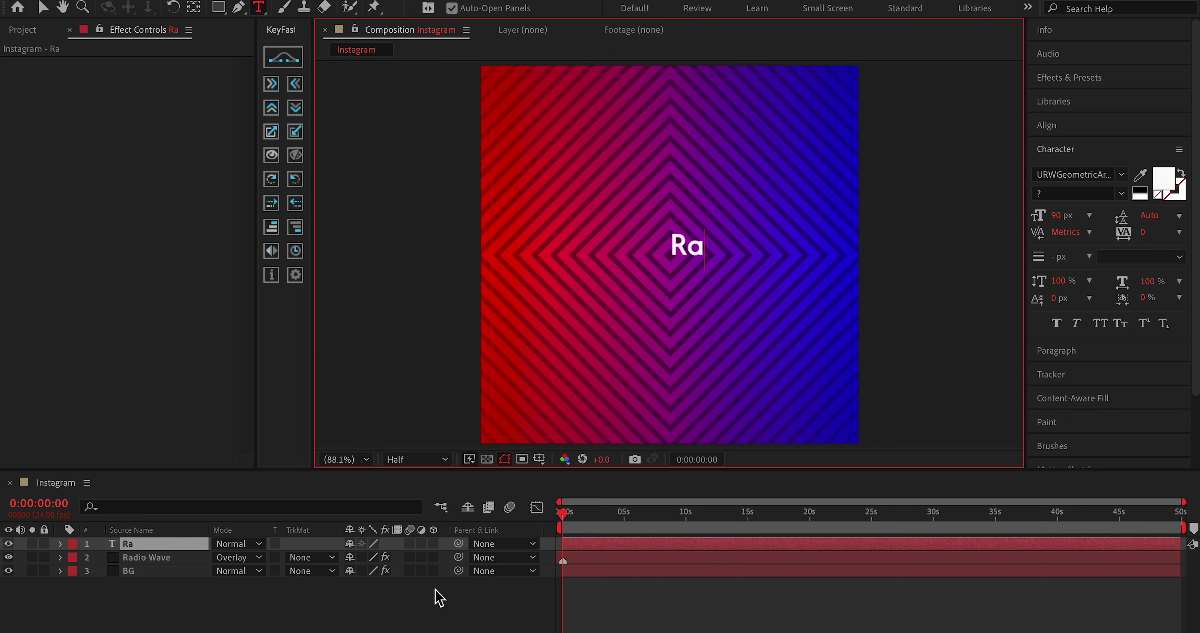
type("dio Wave")
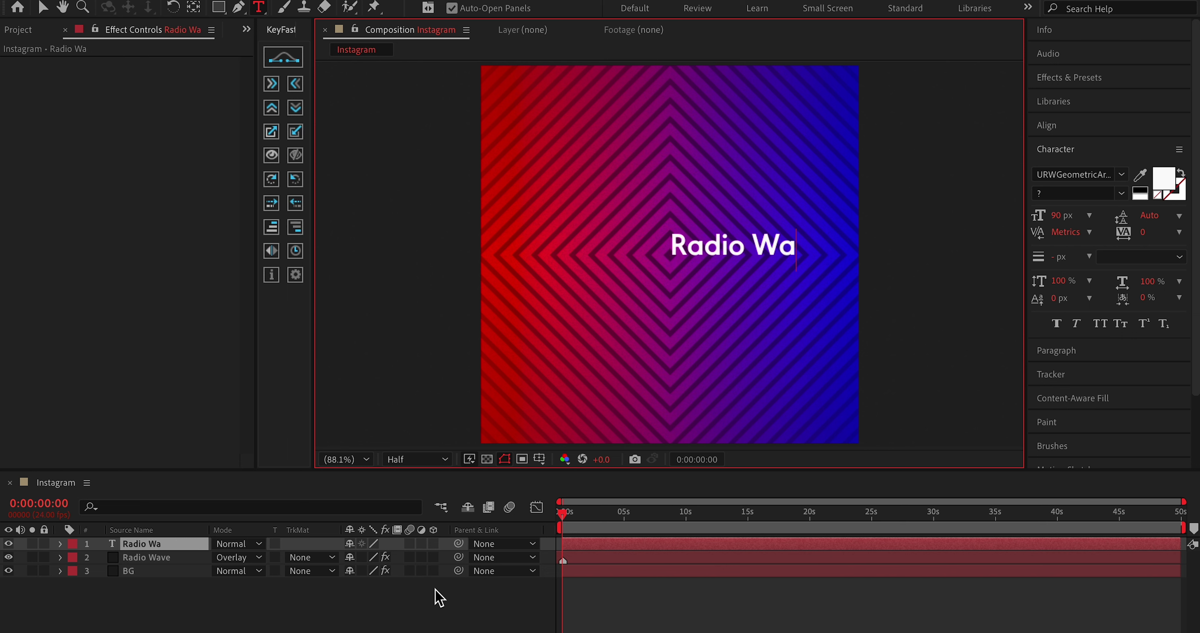
left_click(561, 617)
left_click(614, 549)
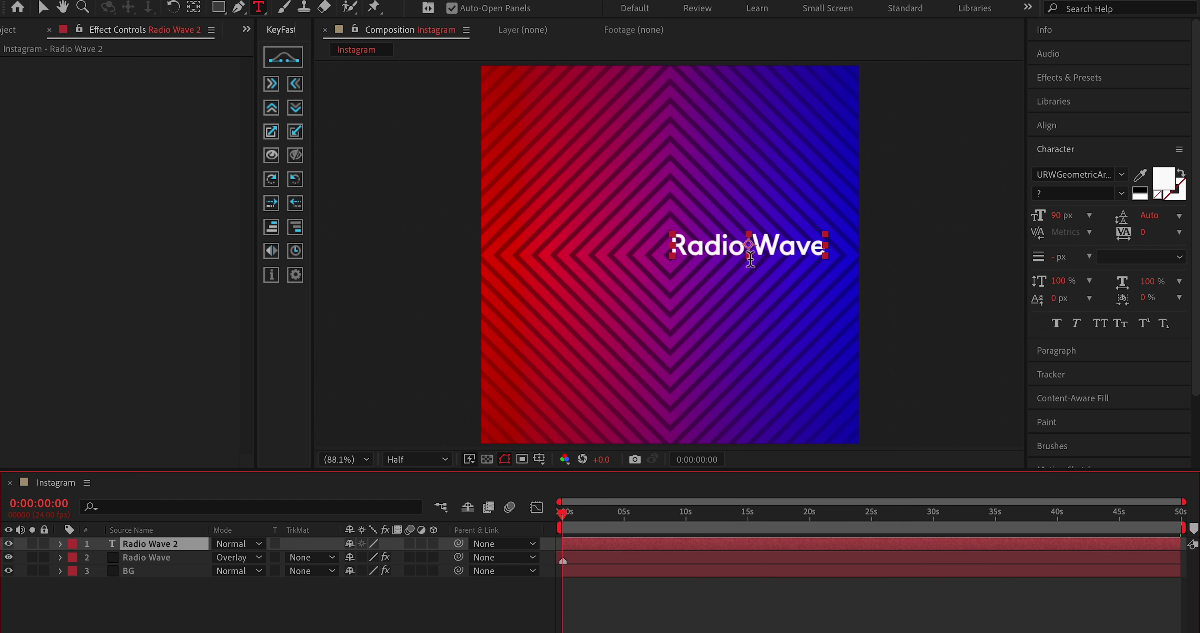
key("ctrl+Home")
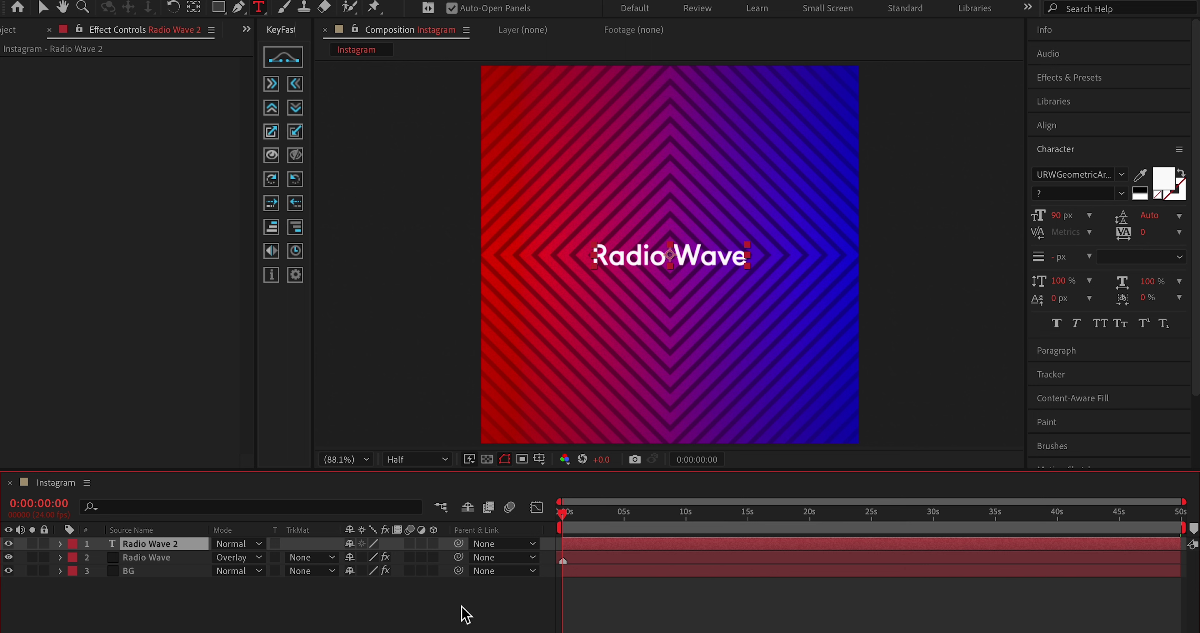
left_click(457, 619)
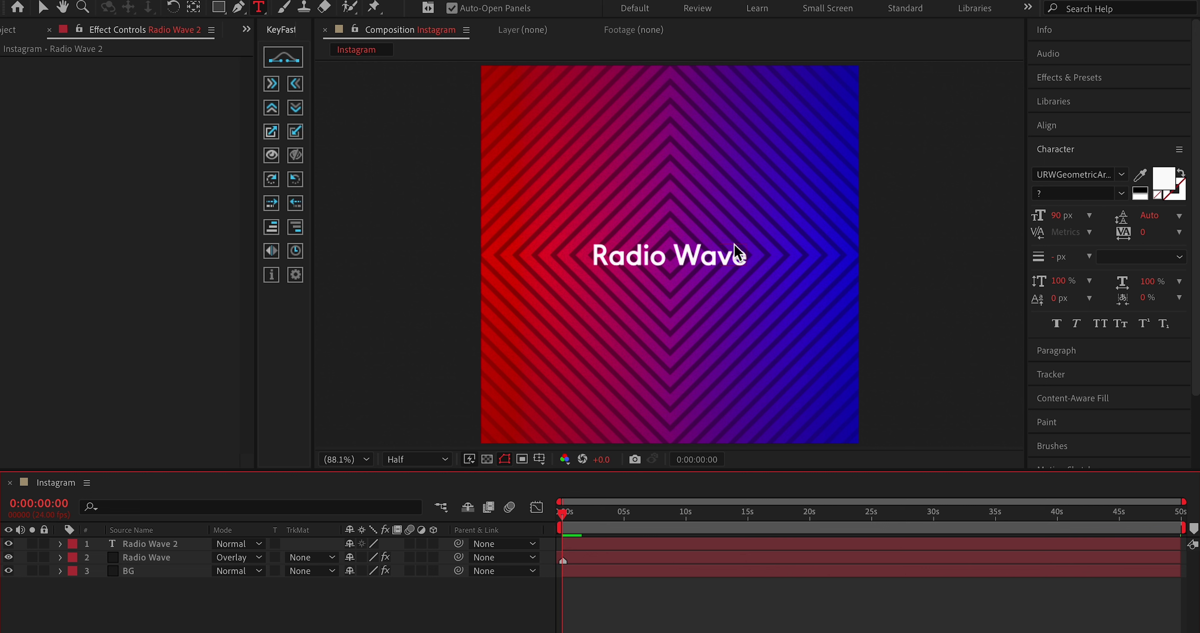
Step: Set the preview resolution to Full and the Radio Wave title's font to URWGeometricArabic-Heavy
key("v")
left_click(745, 268)
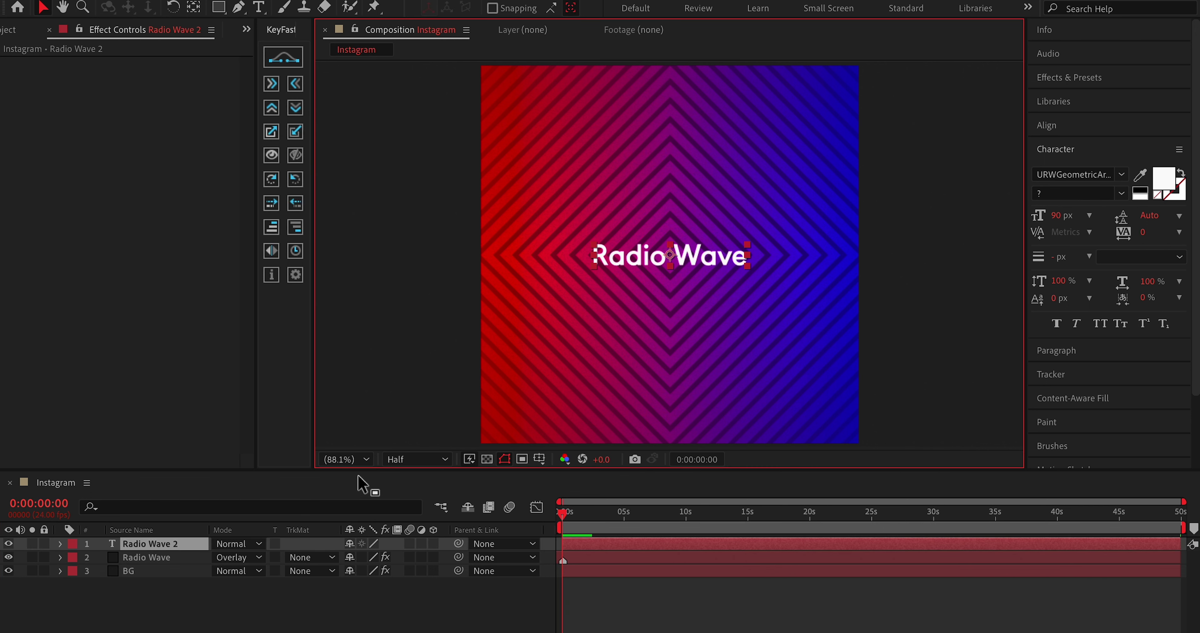
left_click(412, 460)
left_click(410, 496)
left_click(1123, 176)
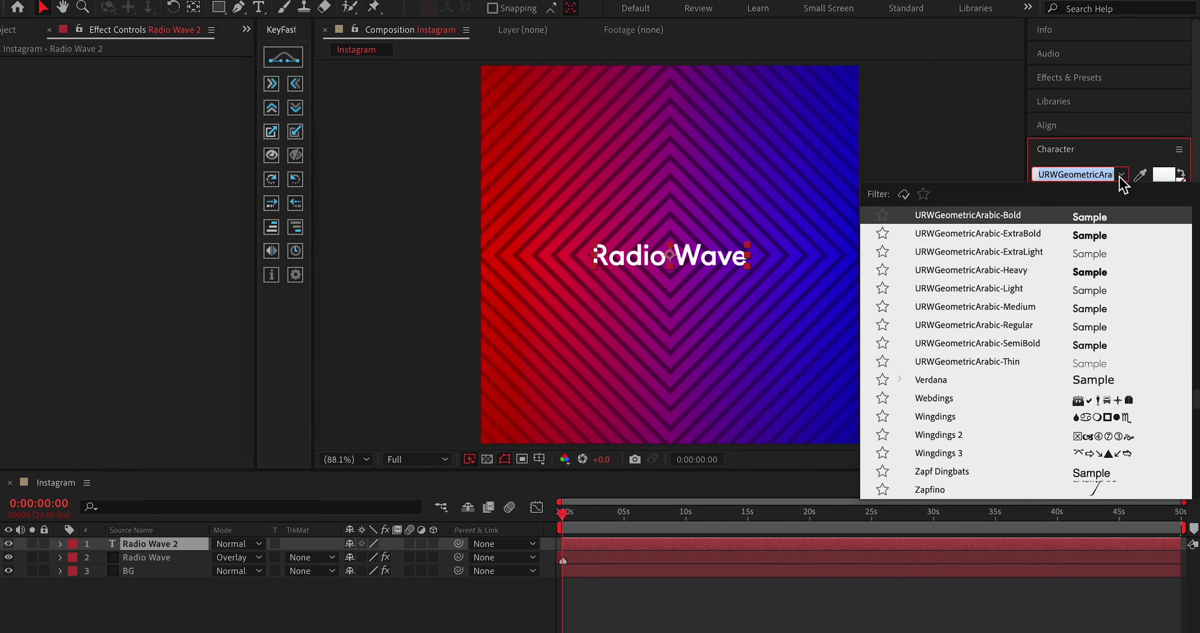
left_click(1063, 275)
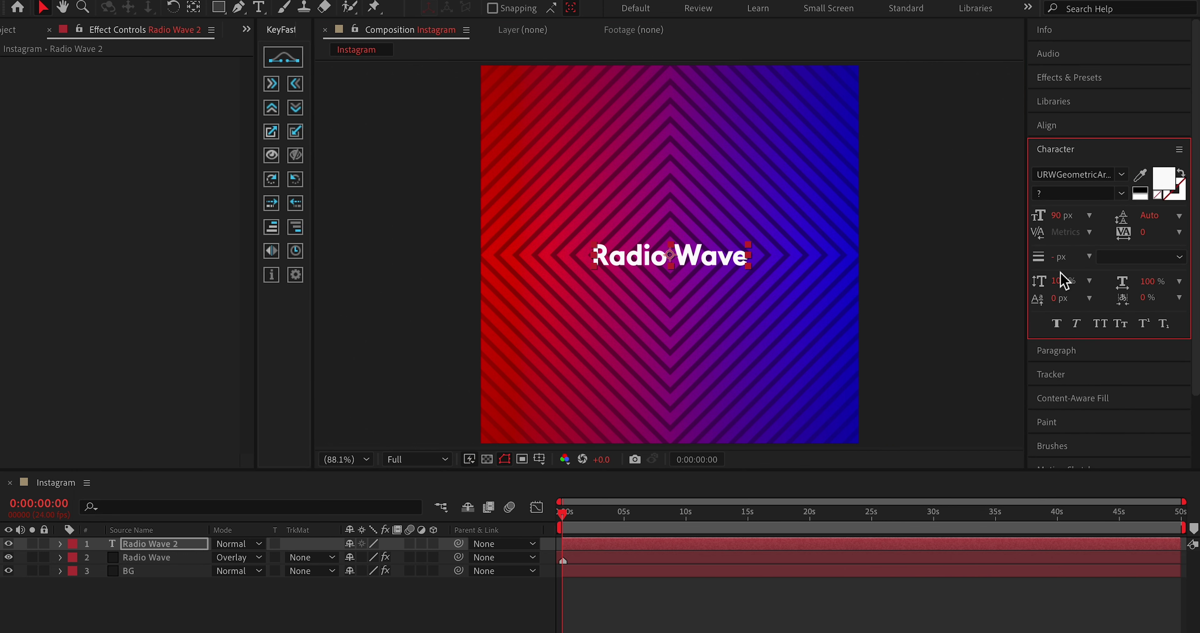
Step: Set the Radio Wave title's font size to 120 px and recentre it in the composition
left_click(1058, 220)
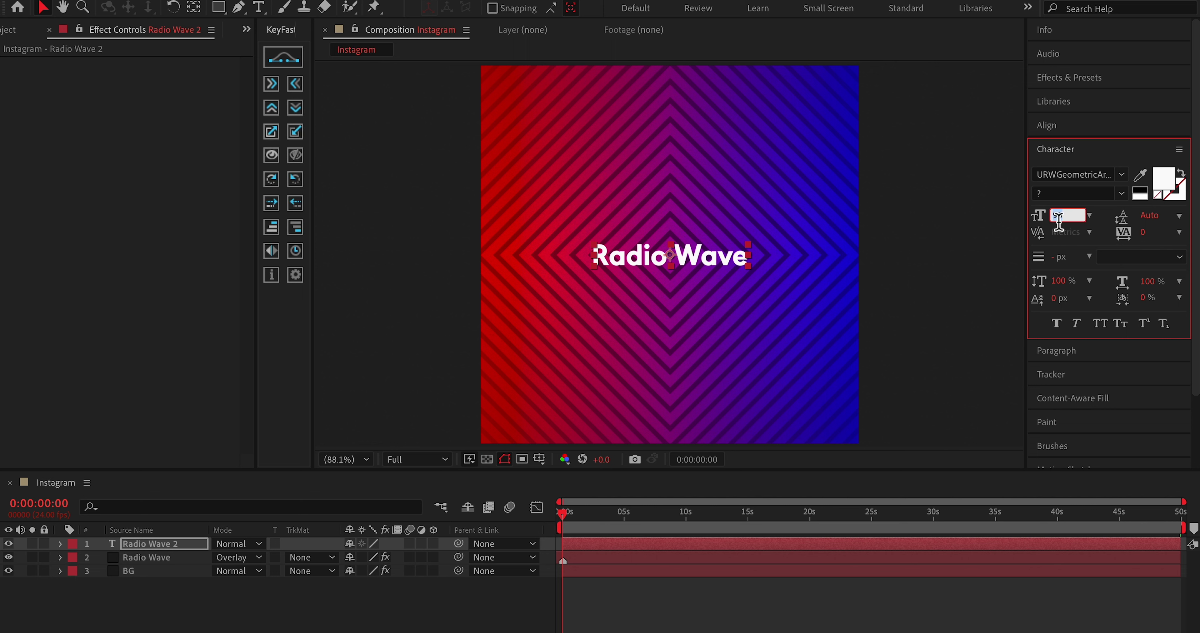
type("120")
key("Return")
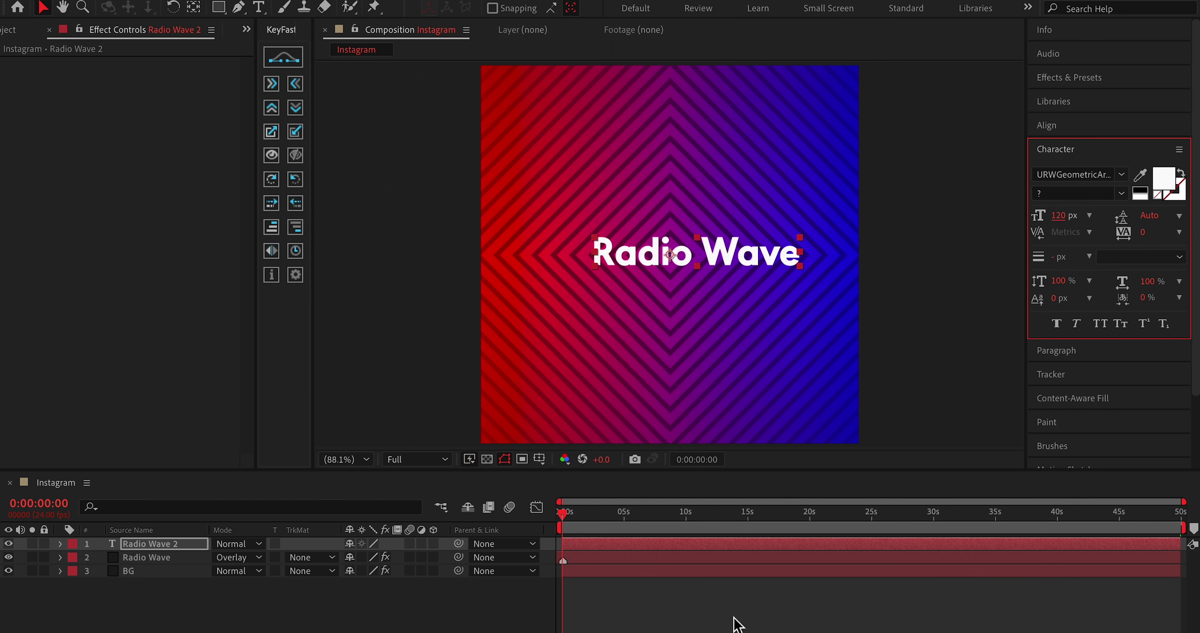
left_click(666, 547)
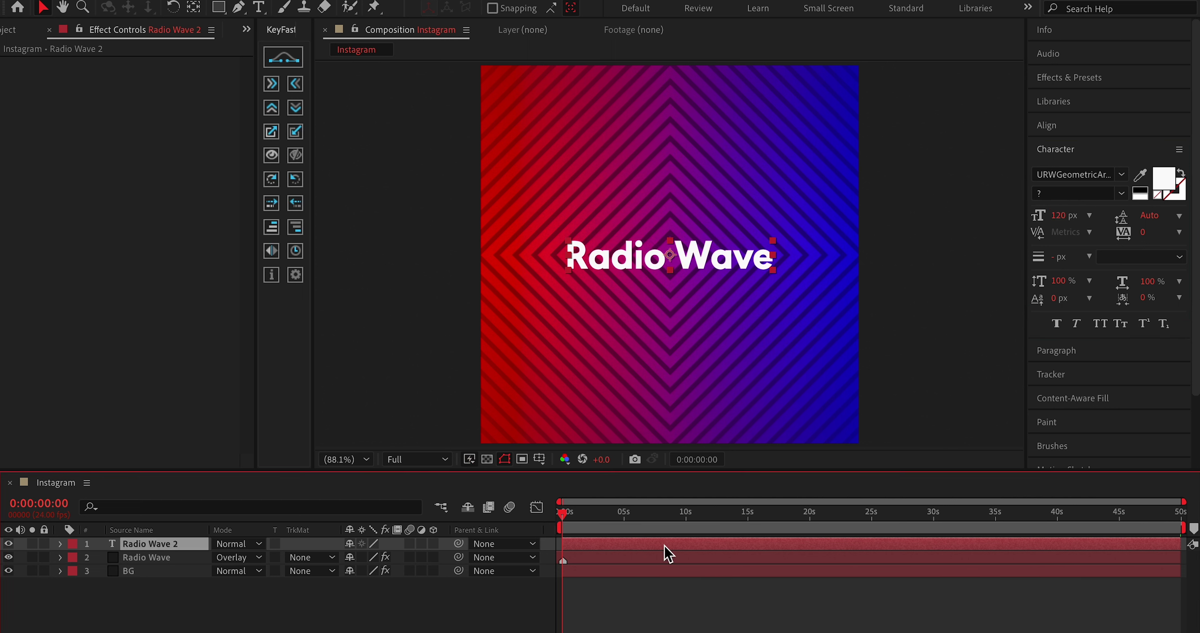
left_click(685, 588)
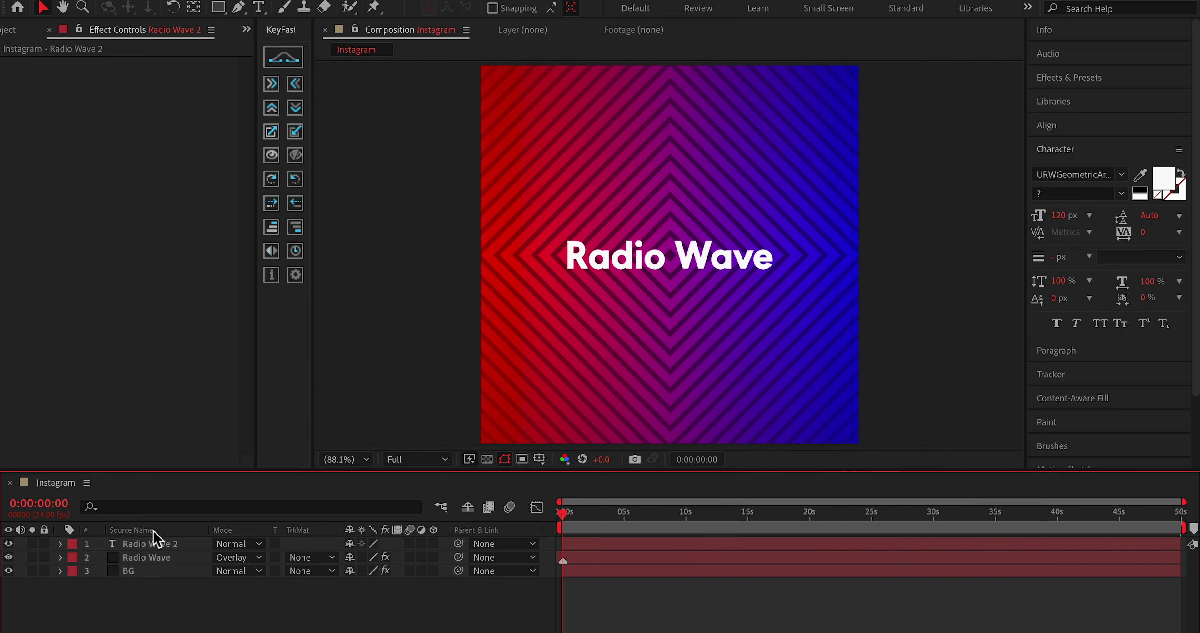
Step: Clear the effect search and expand the Text animation presets down to the Animate In presets
left_click(152, 545)
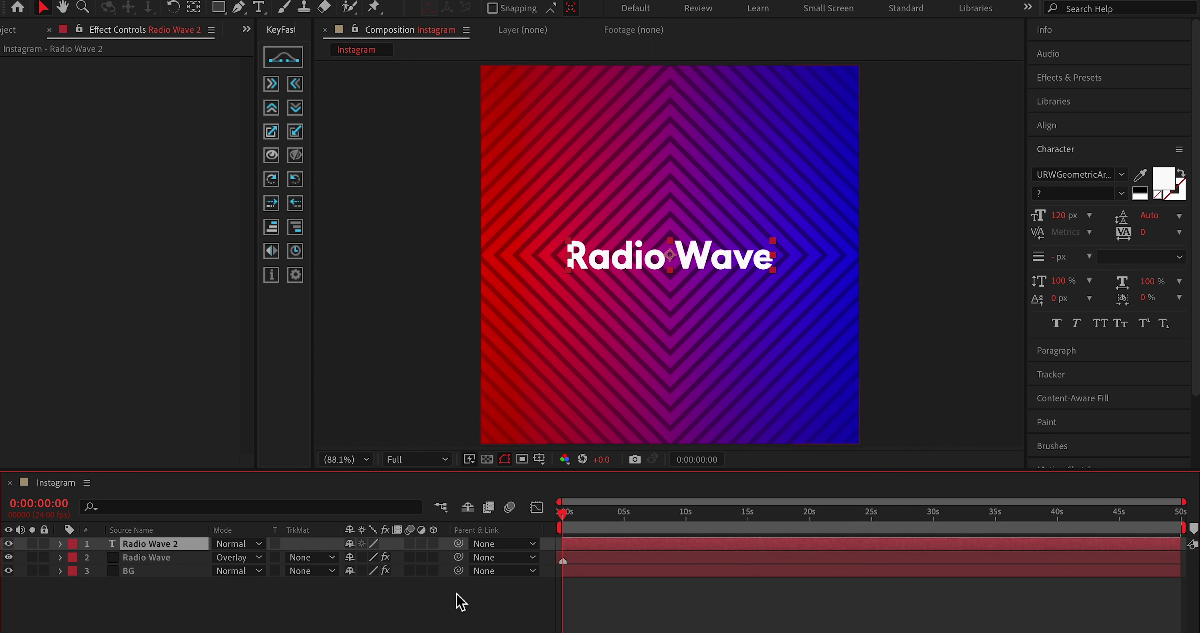
key("ctrl+shift+a")
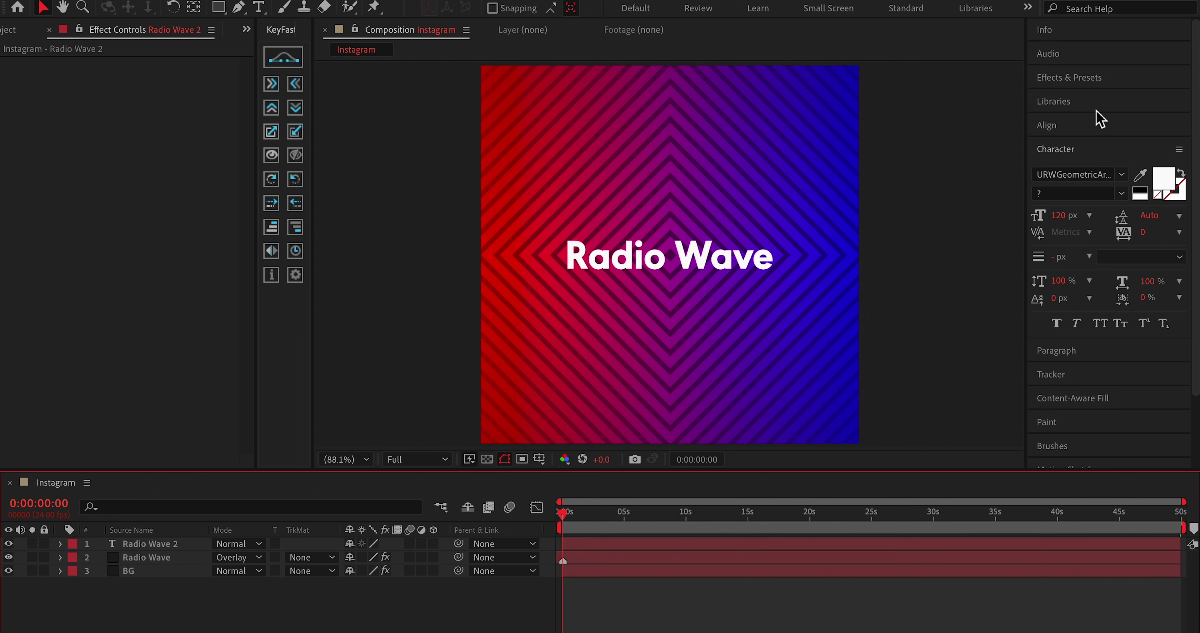
left_click(1084, 82)
left_click(1178, 99)
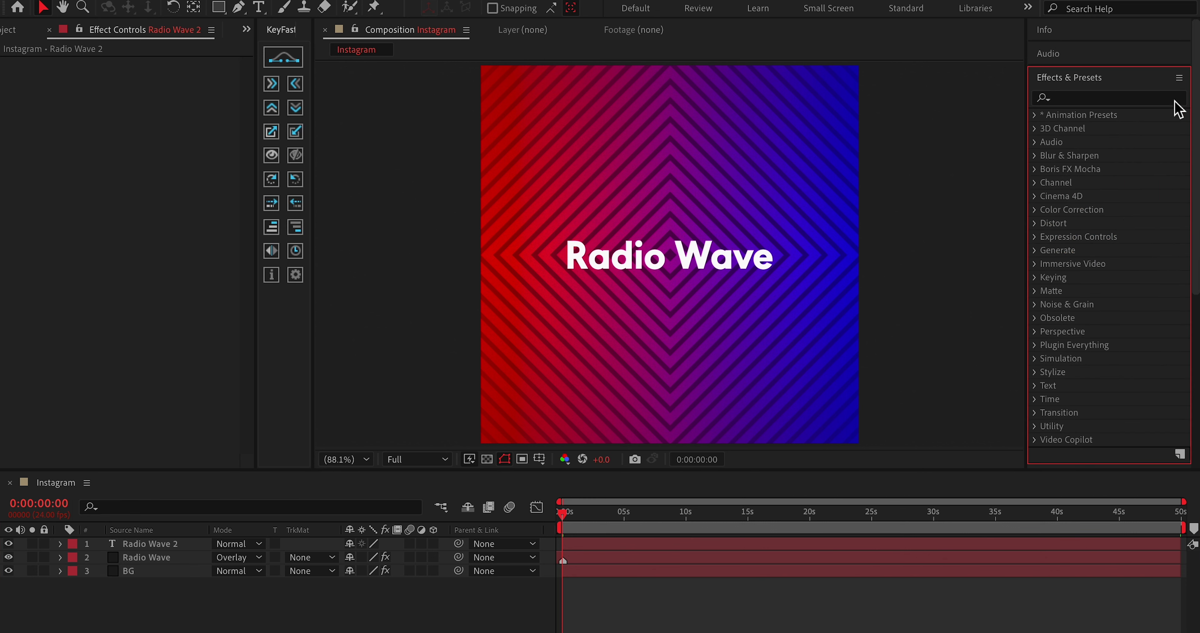
left_click(1034, 115)
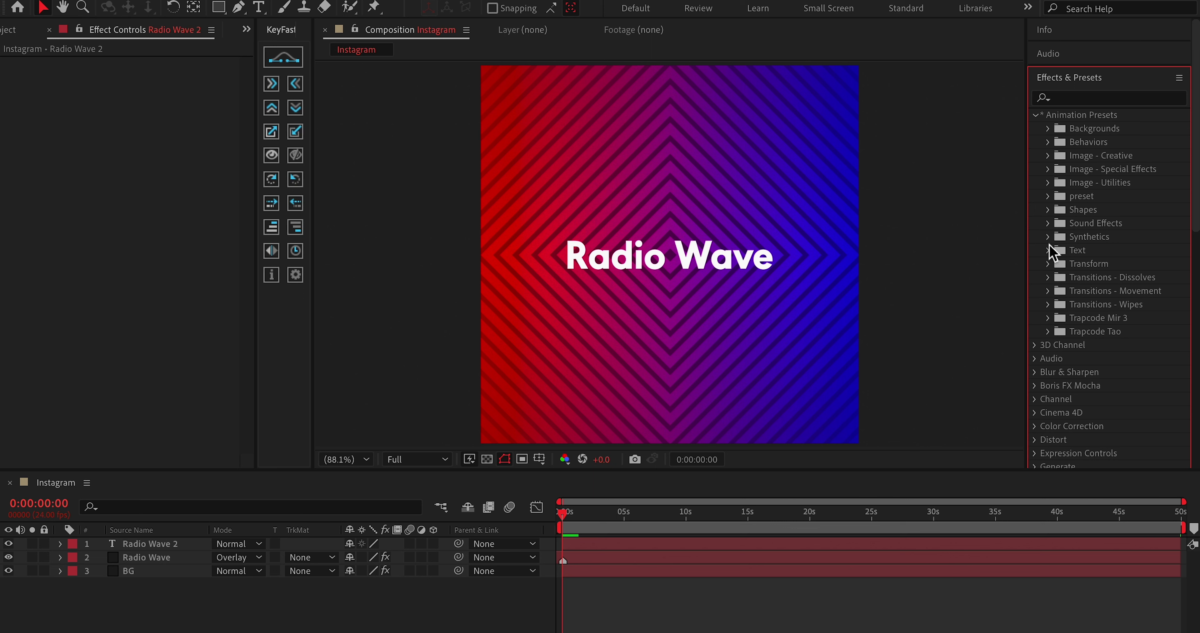
left_click(1048, 251)
scroll(1070, 289, "down", 3)
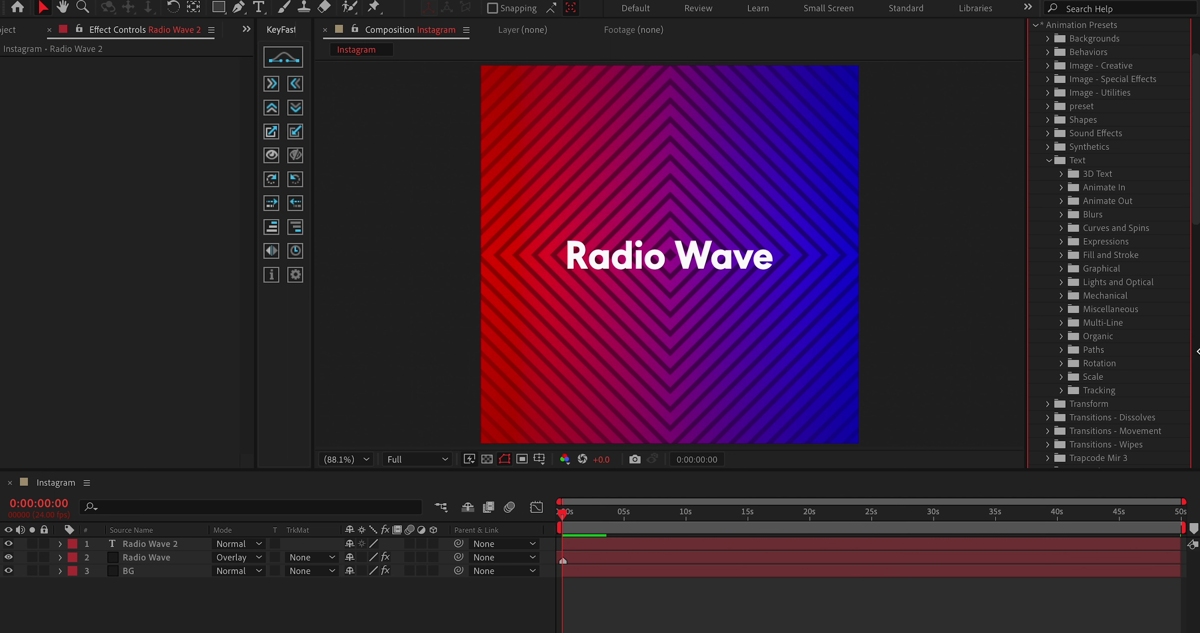
left_click(1064, 188)
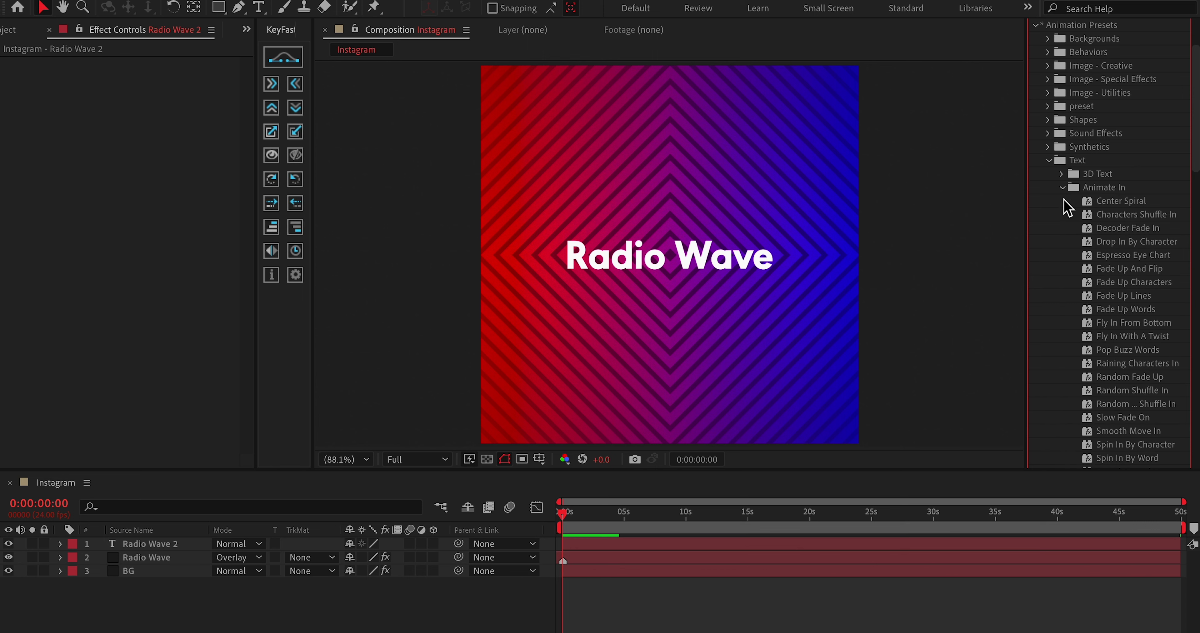
scroll(1099, 216, "down", 5)
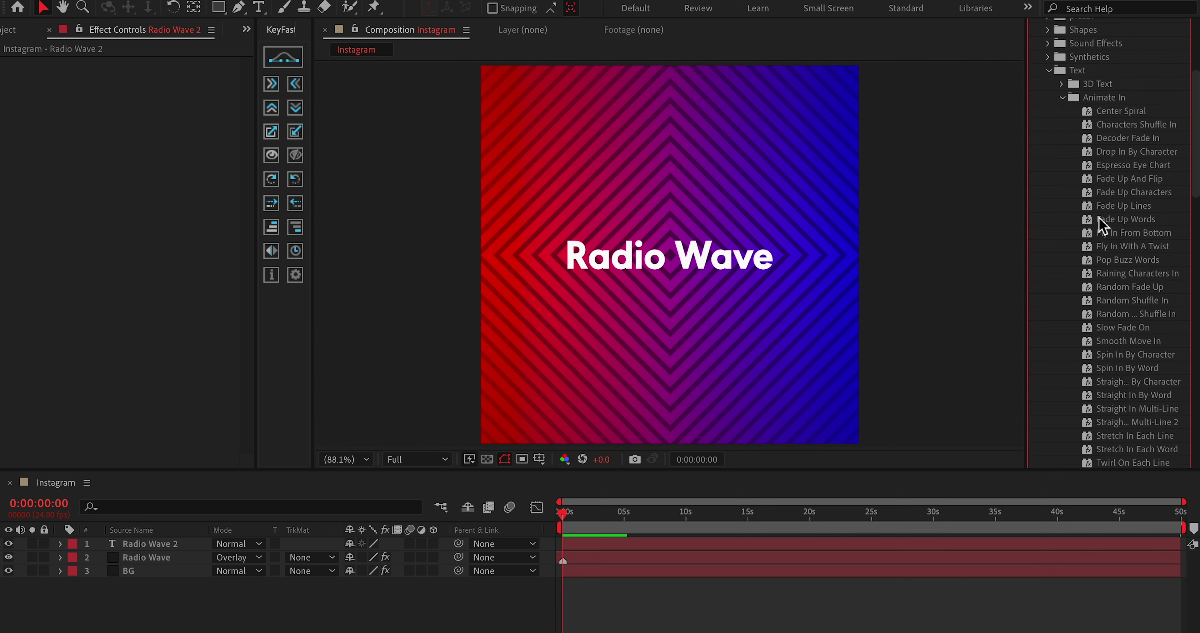
scroll(1101, 214, "down", 2)
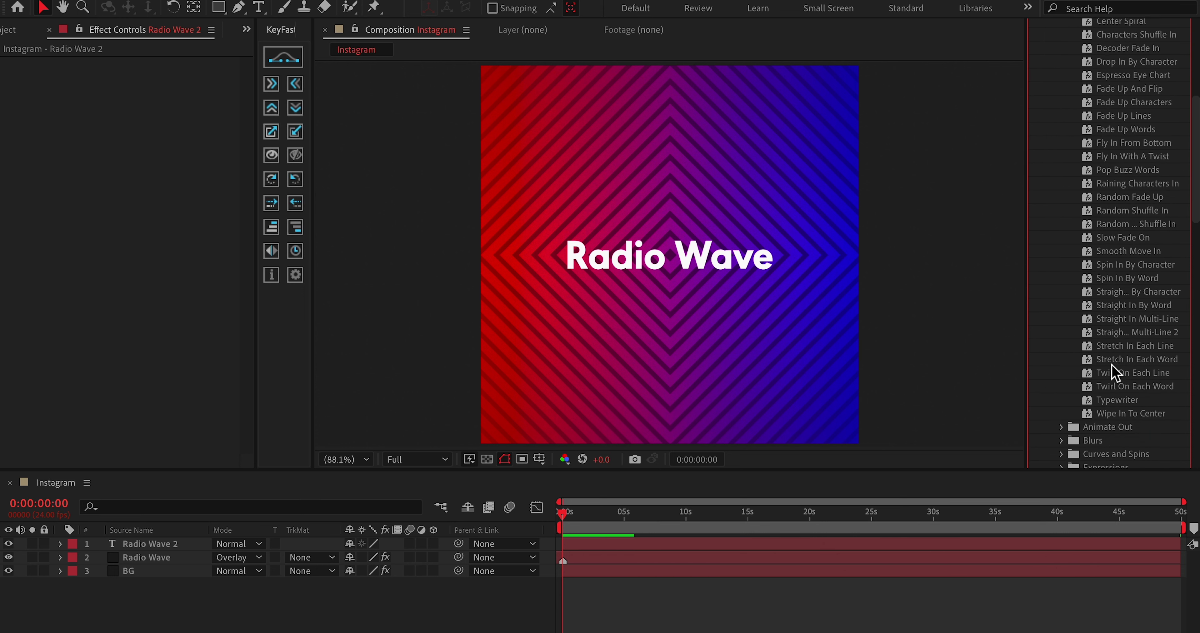
Step: Try the Typewriter preset on the Radio Wave title, preview it from the start, and undo it
left_click_drag(1122, 404, 651, 556)
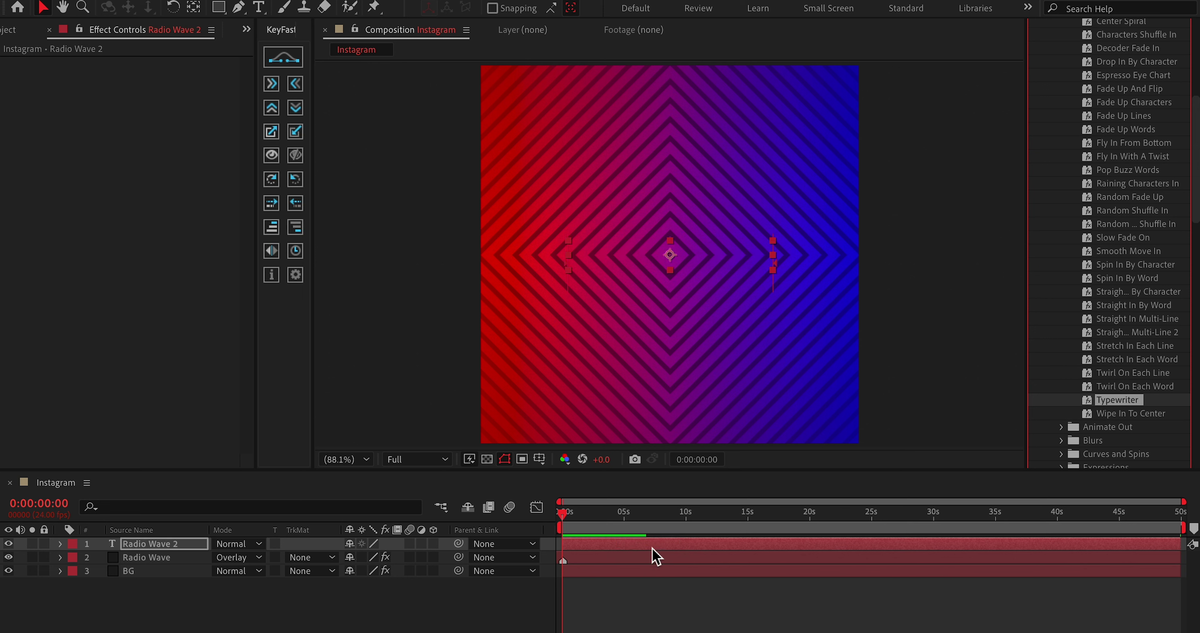
key("space")
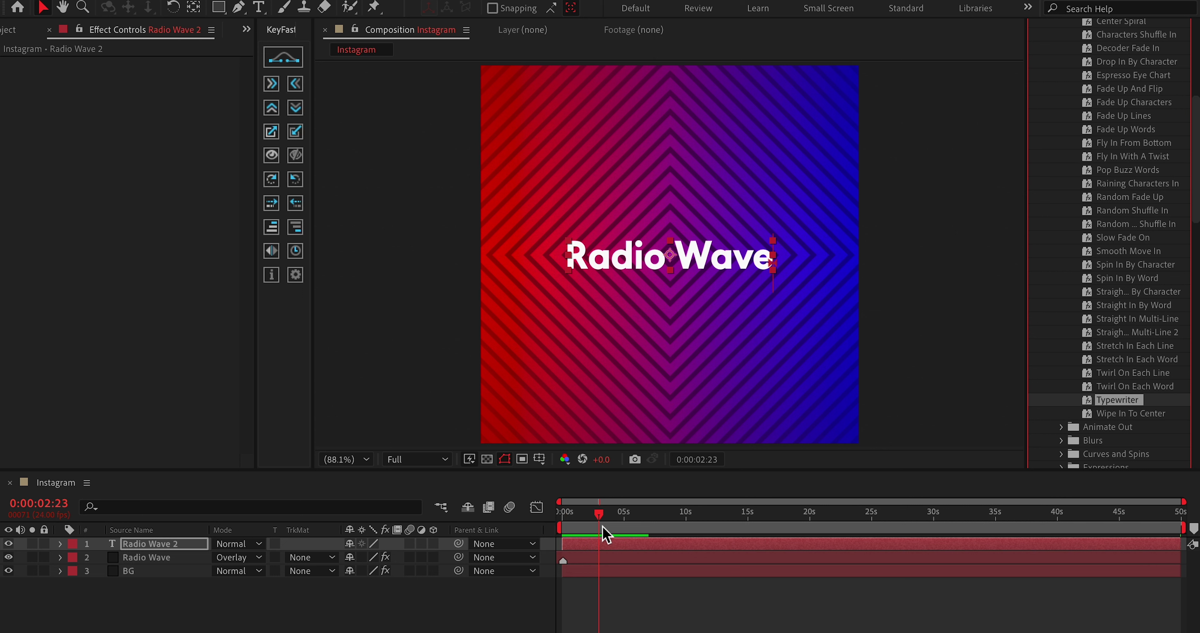
left_click(554, 549)
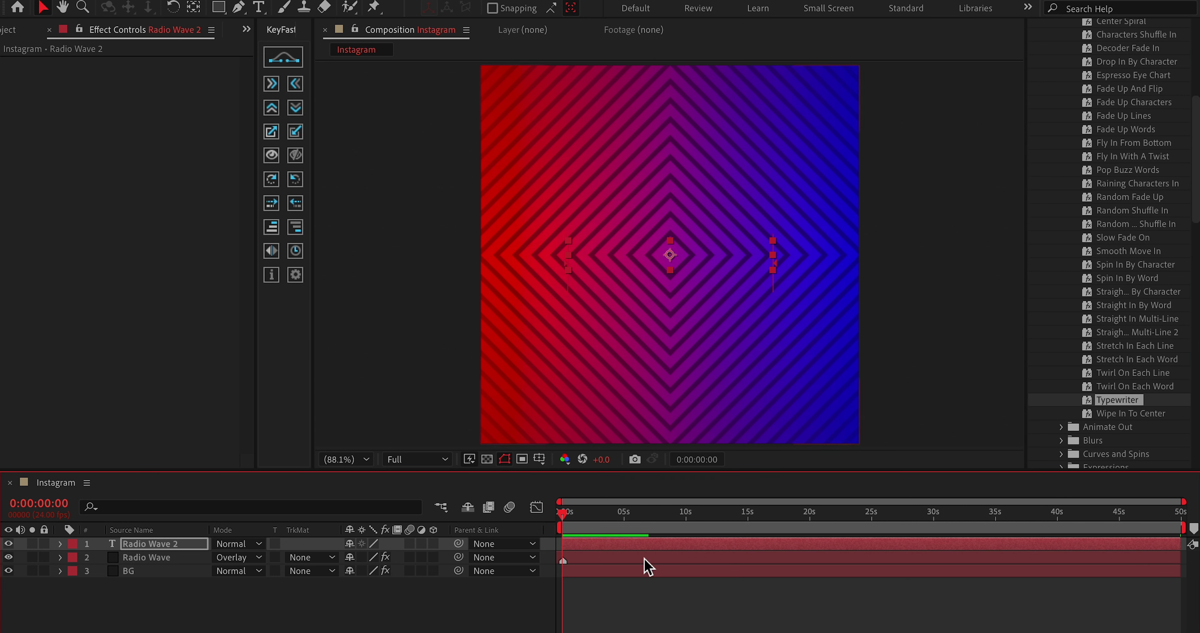
left_click(647, 601)
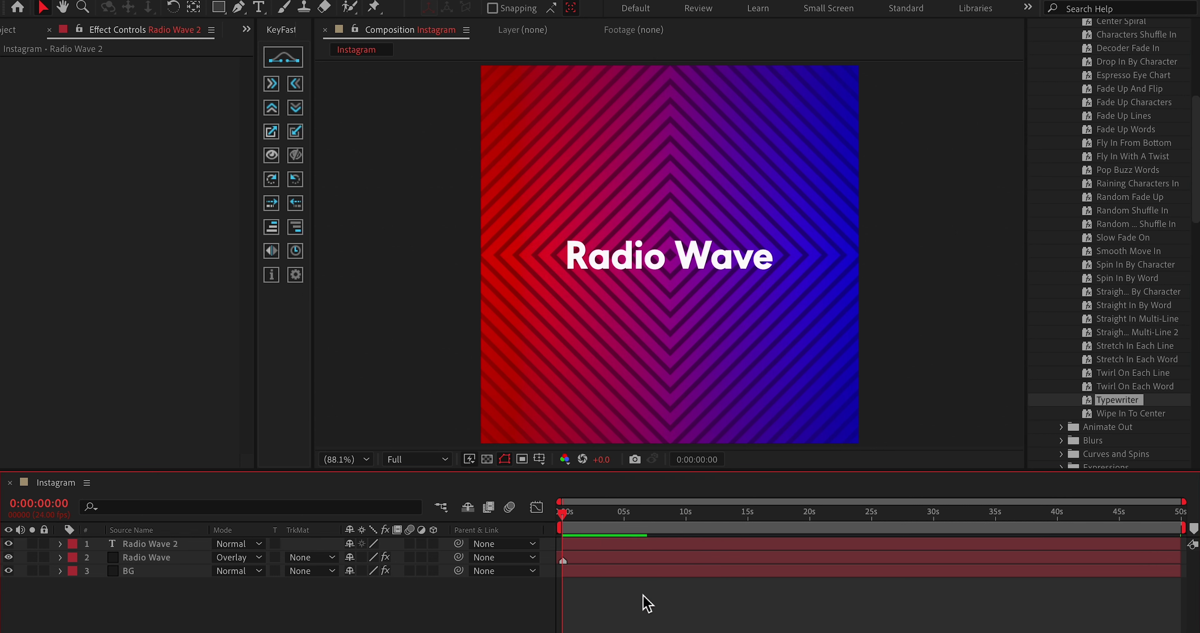
Step: Return to the start of the Effects & Presets list, collapse it, and leave no layer selected
left_click(639, 549)
left_click(622, 626)
left_click(621, 549)
scroll(1093, 172, "up", 10)
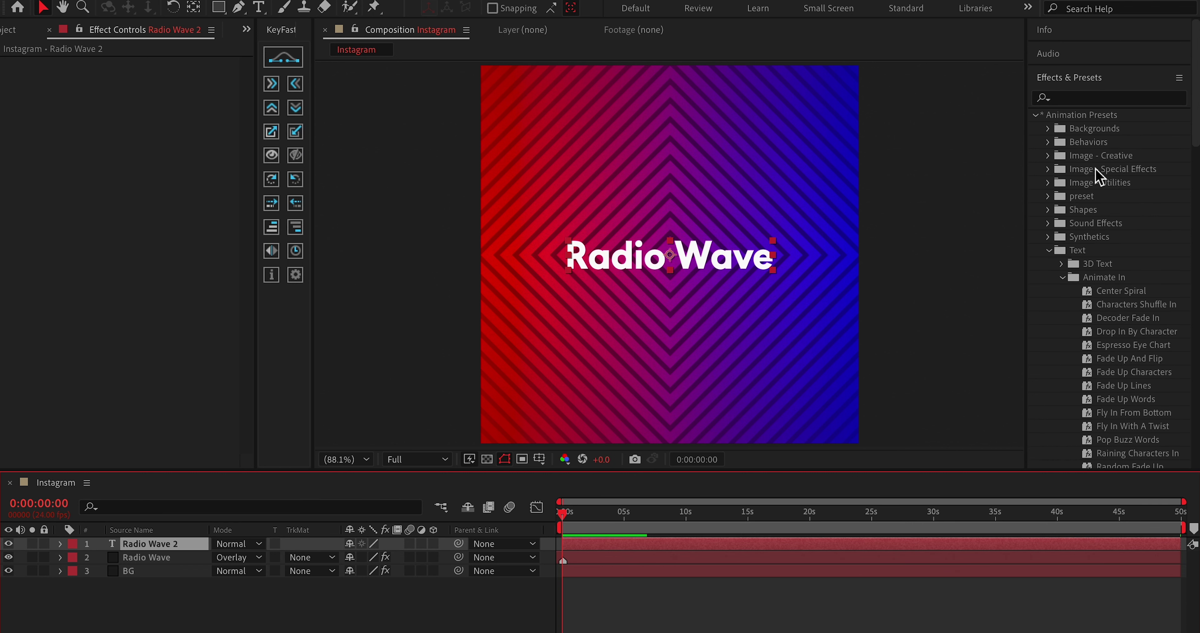
left_click(1055, 86)
left_click(617, 584)
left_click(608, 545)
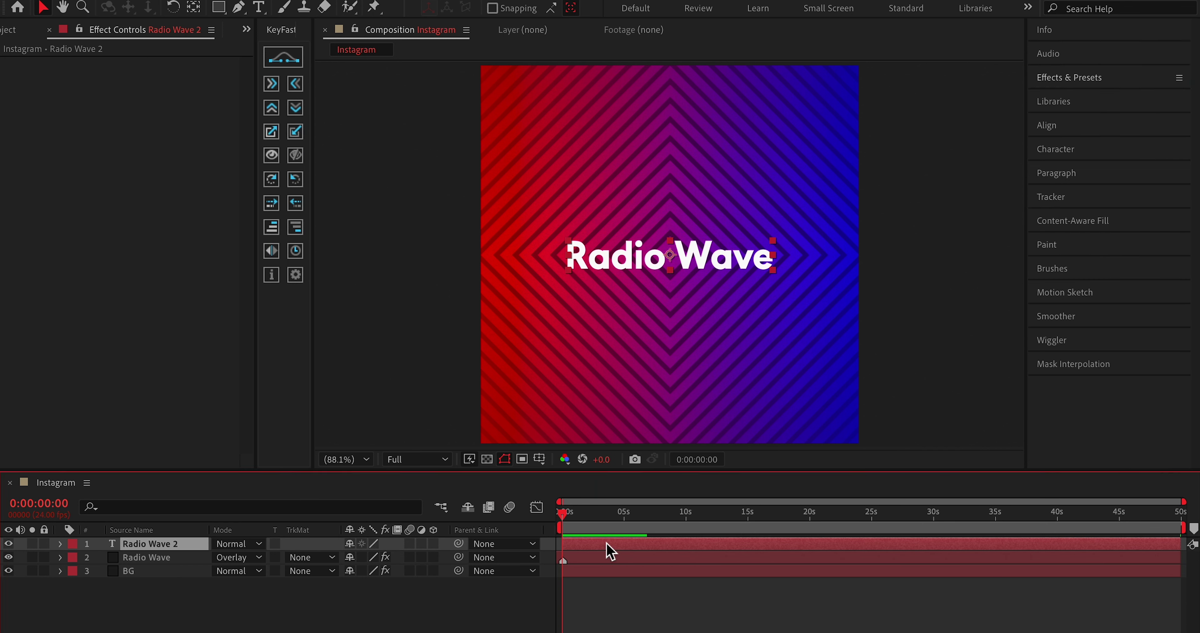
left_click(332, 605)
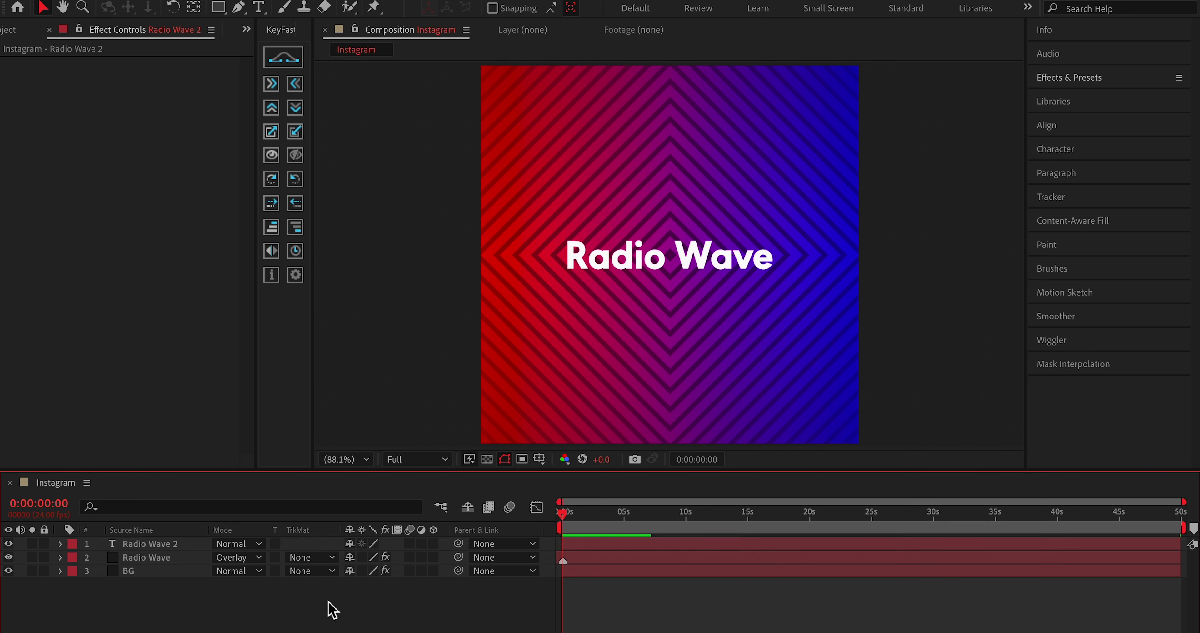
Step: Expand the Radio Wave title layer's Text properties and add a Tracking animator to it
left_click(624, 546)
left_click(61, 544)
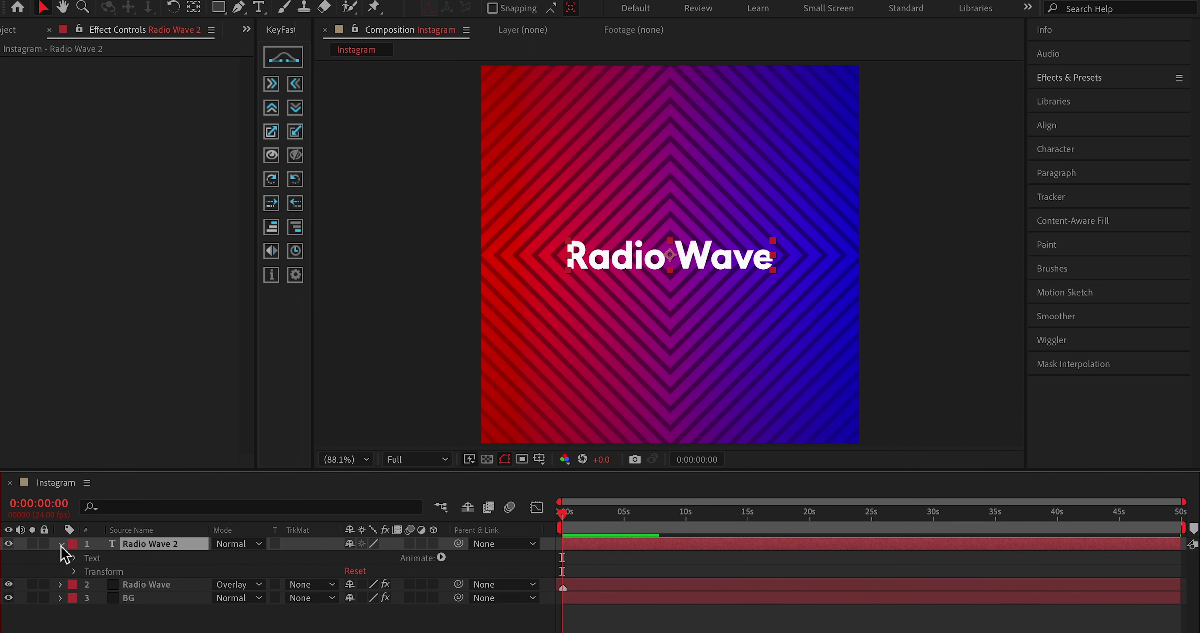
left_click(75, 558)
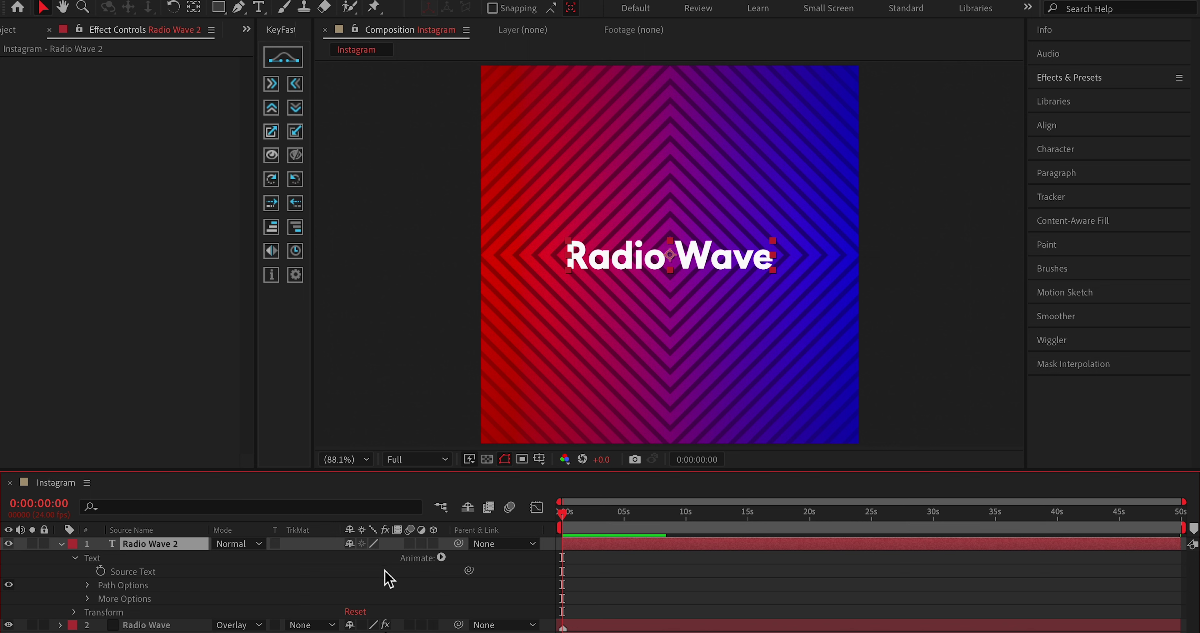
left_click(442, 559)
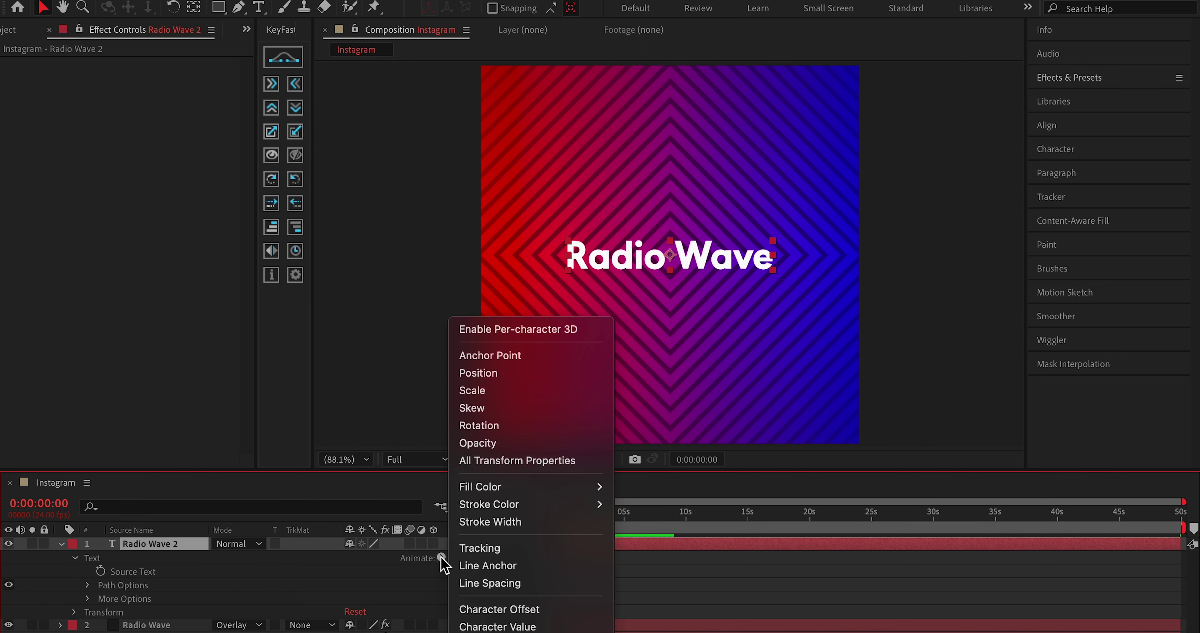
left_click(421, 581)
left_click(443, 560)
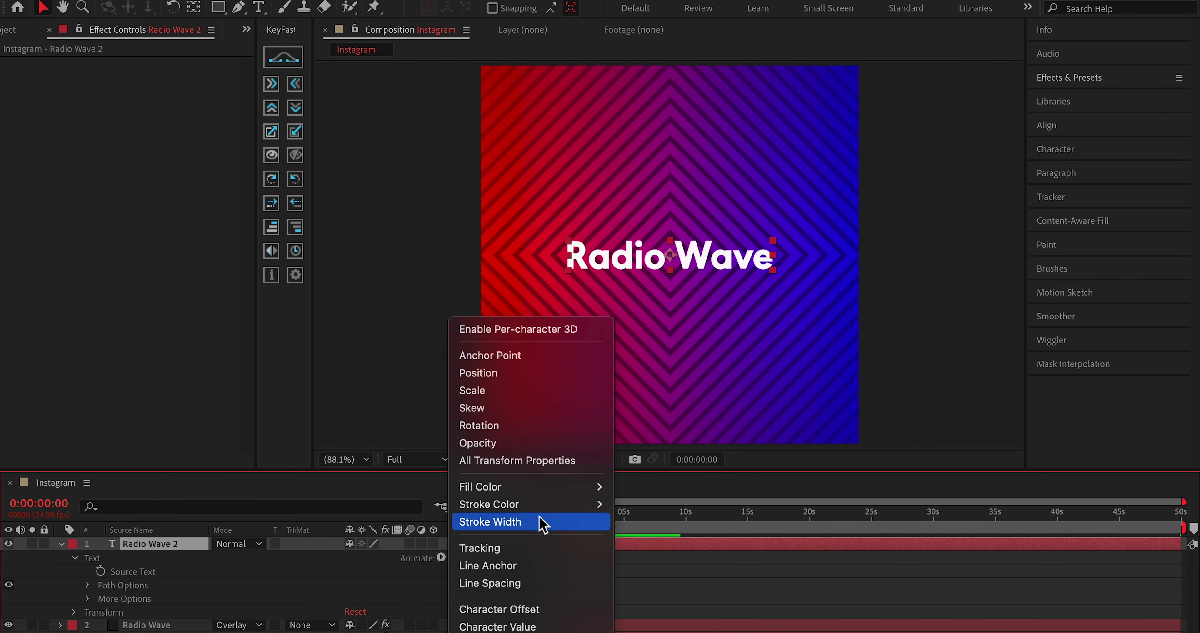
left_click(510, 549)
scroll(285, 598, "down", 1)
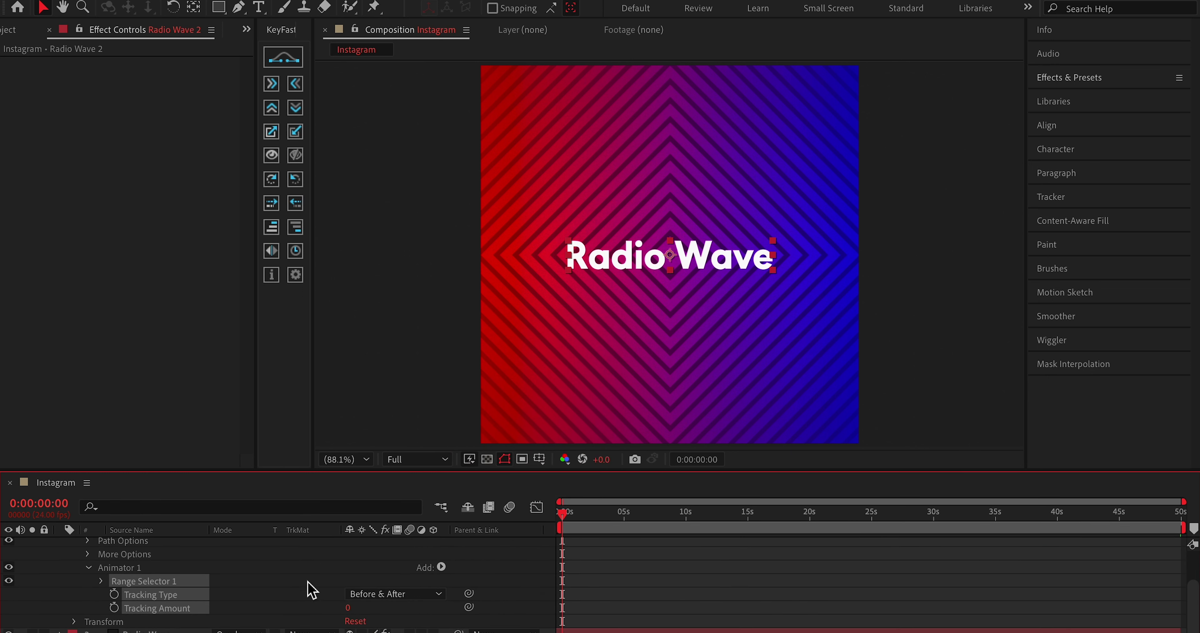
Step: Set the Tracking Amount of the title's text animator to 30
left_click(309, 594)
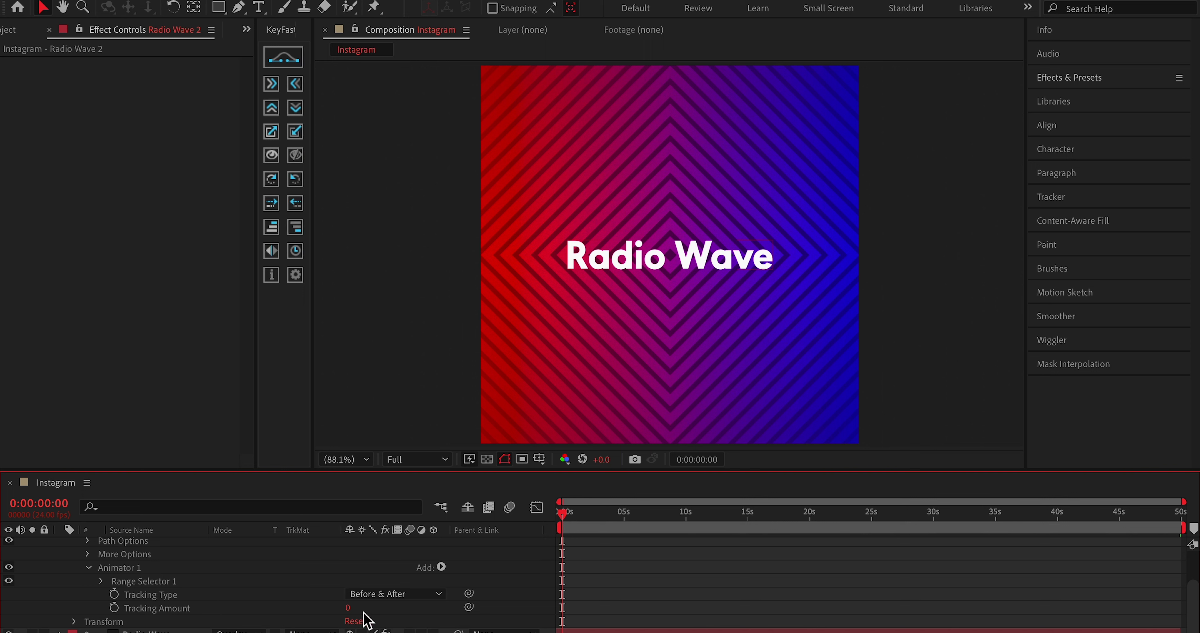
left_click_drag(348, 608, 365, 612)
left_click(355, 608)
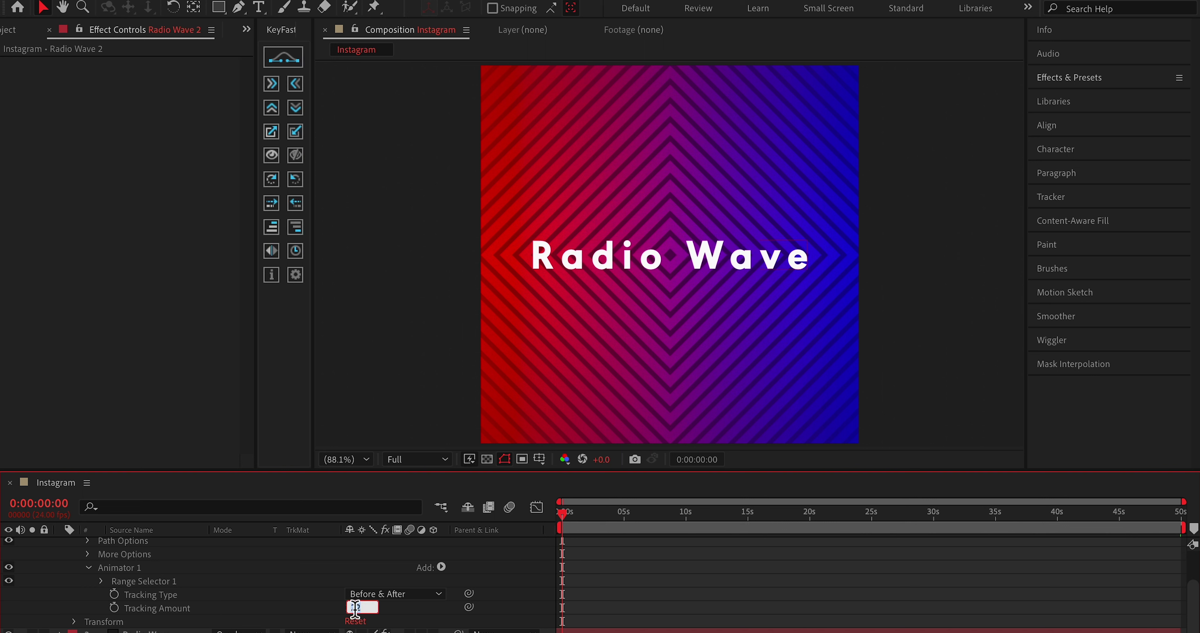
type("30")
key("Return")
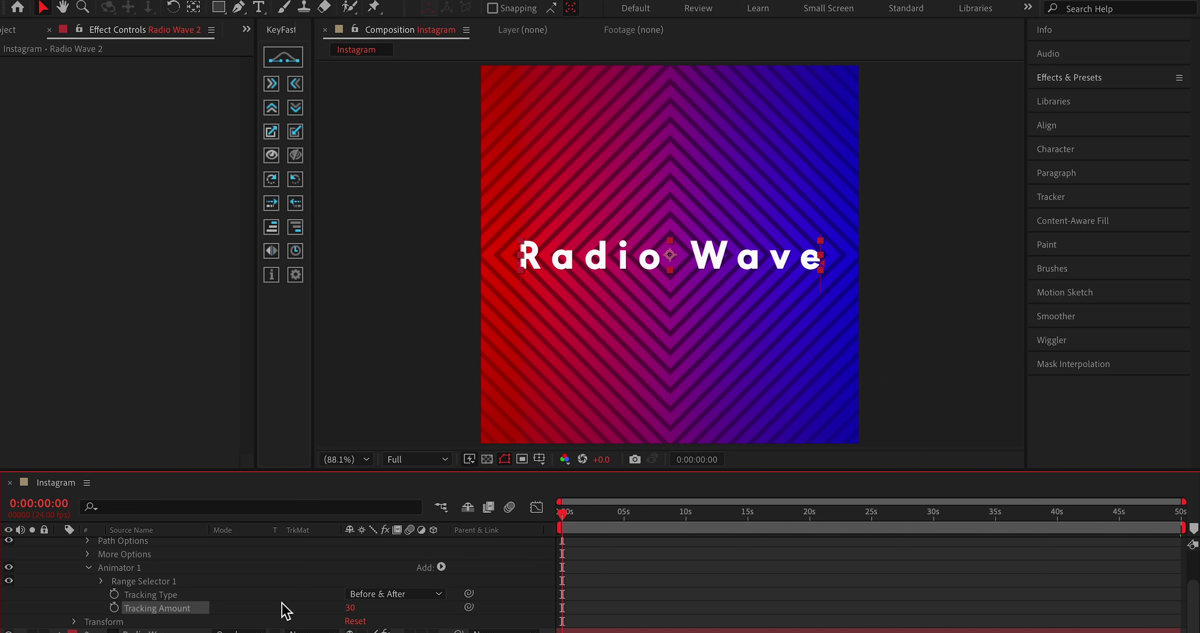
left_click(284, 610)
Step: Add an Opacity property to the title's Tracking animator
left_click(440, 569)
mouse_move(454, 568)
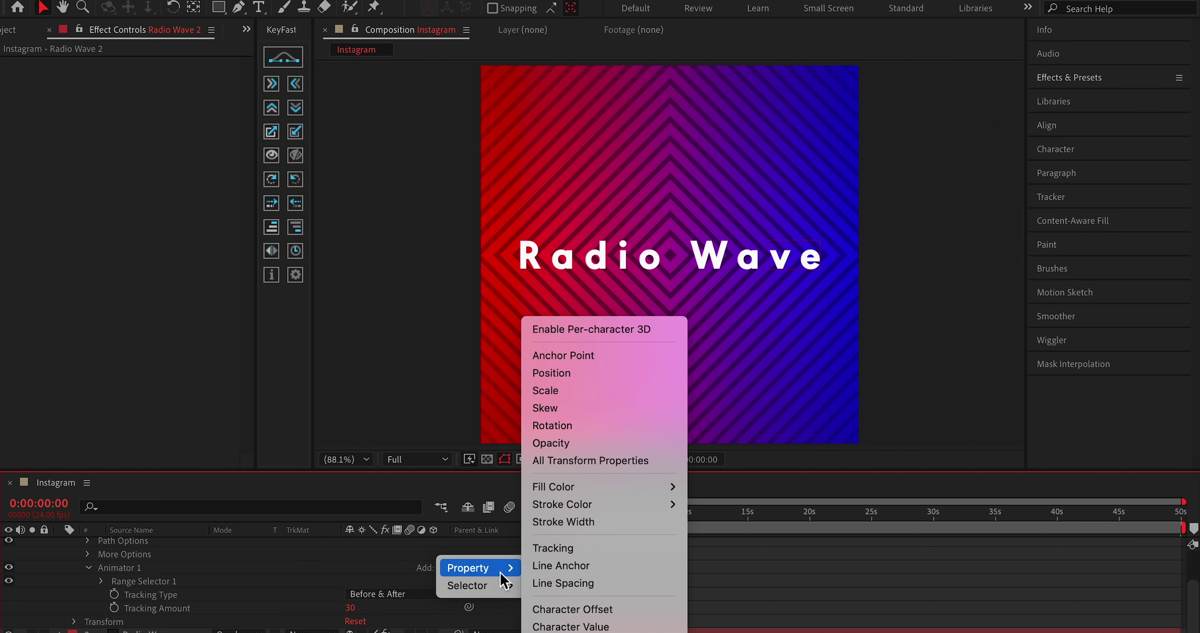
left_click(431, 576)
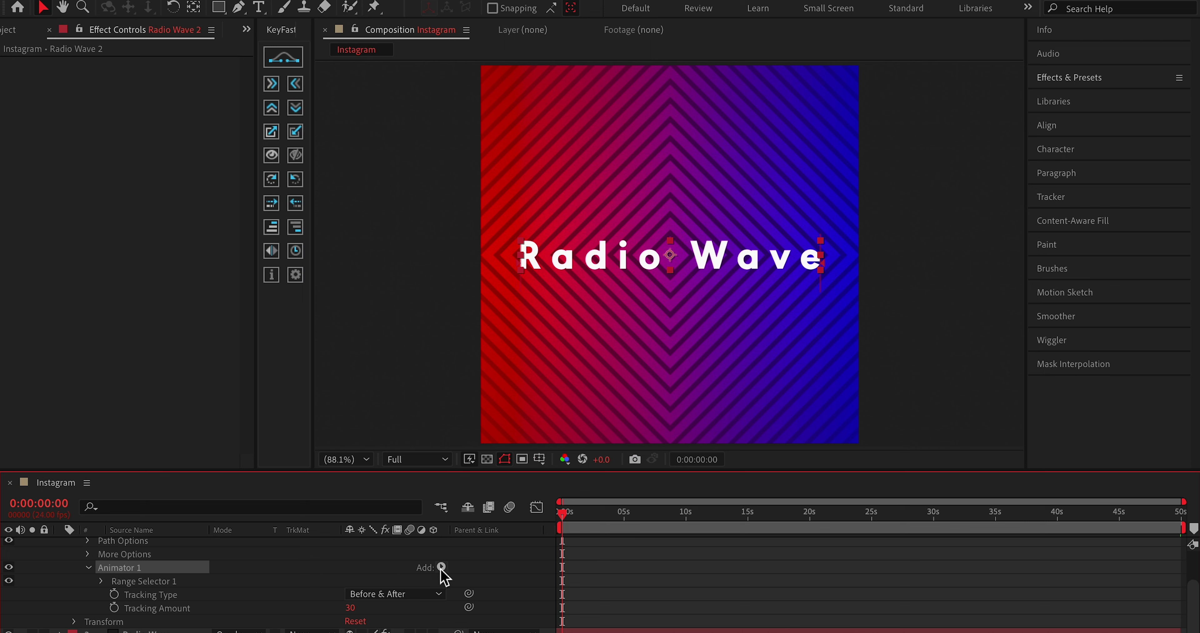
left_click(441, 568)
mouse_move(480, 568)
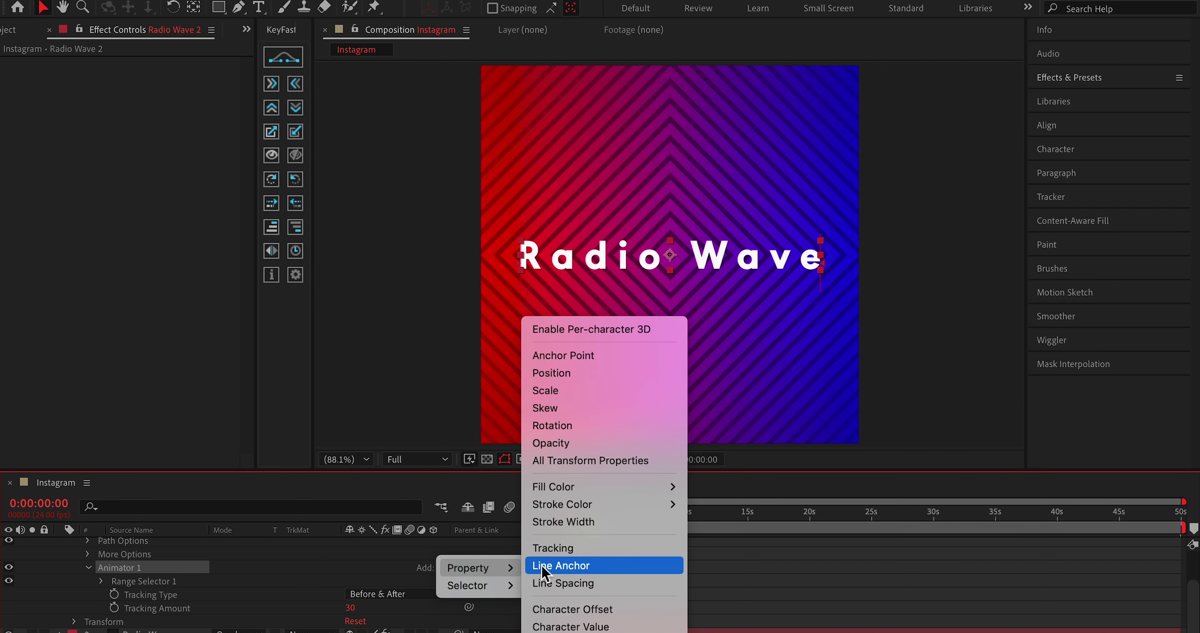
left_click(401, 584)
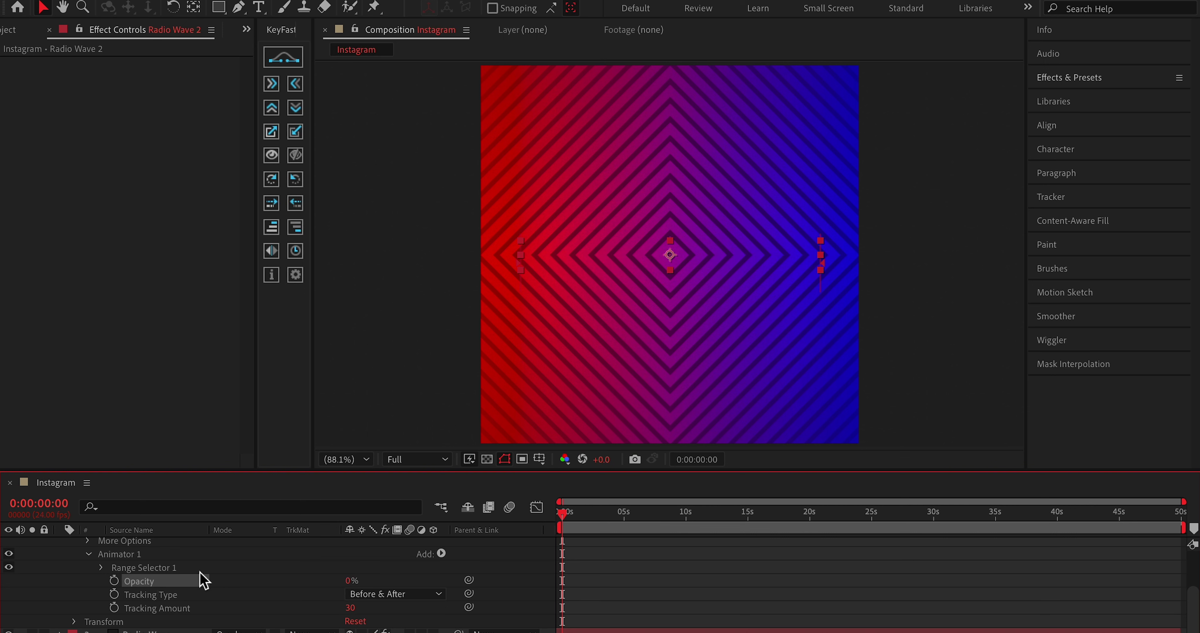
left_click(261, 582)
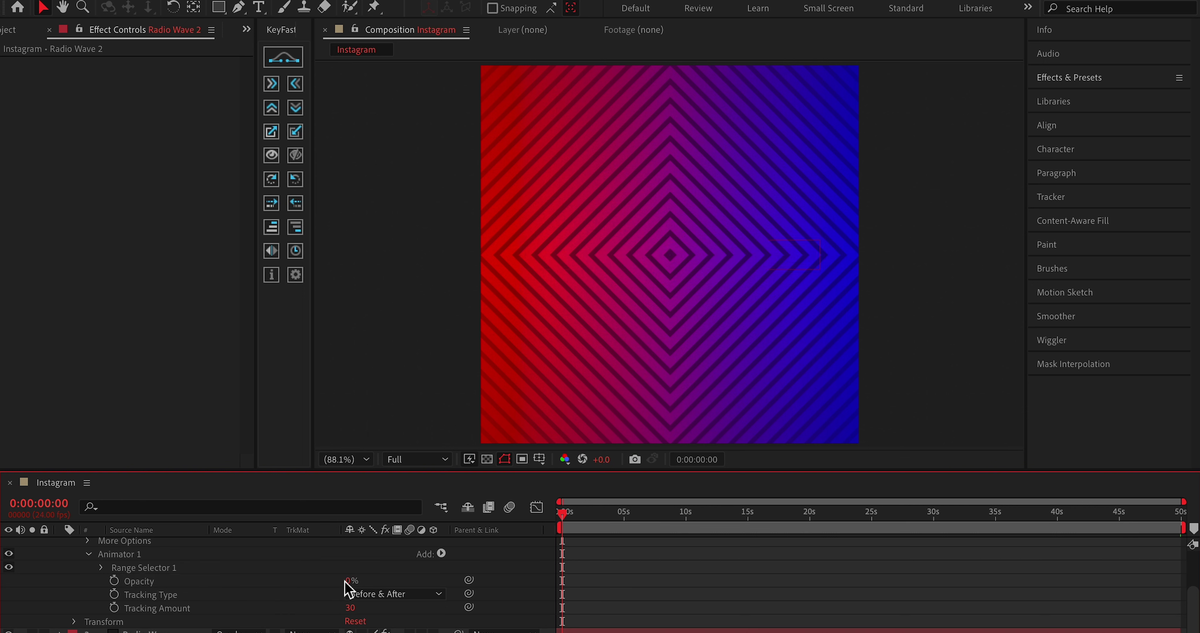
Step: Expand the animator's Range Selector 1 and set a Start keyframe at 0% at the beginning of the composition
left_click(101, 567)
left_click(102, 568)
left_click(101, 568)
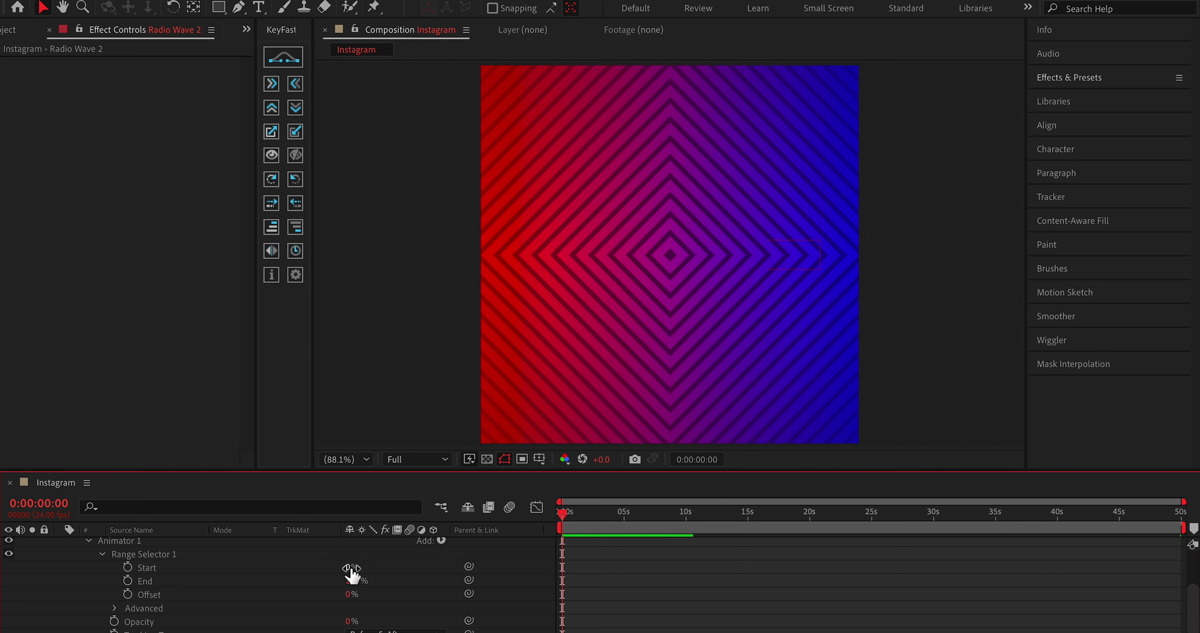
left_click_drag(349, 568, 155, 571)
left_click(128, 567)
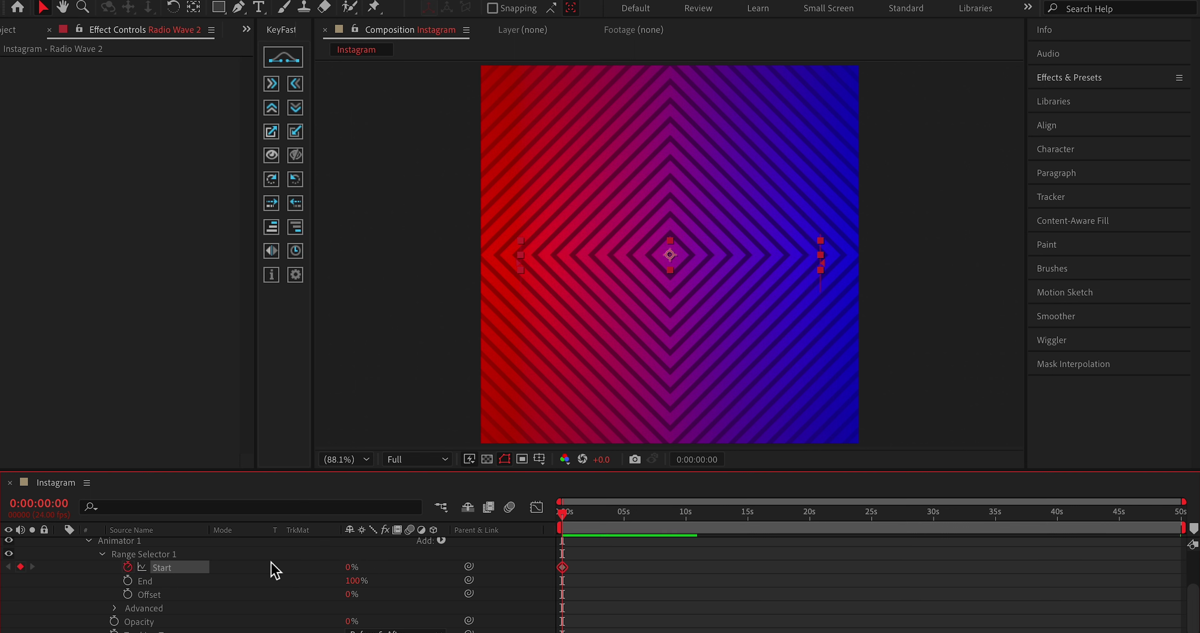
Step: Keyframe the range selector's Start at 100% at 0:00:01:13 and apply Easy Ease to both Start keyframes
left_click(574, 521)
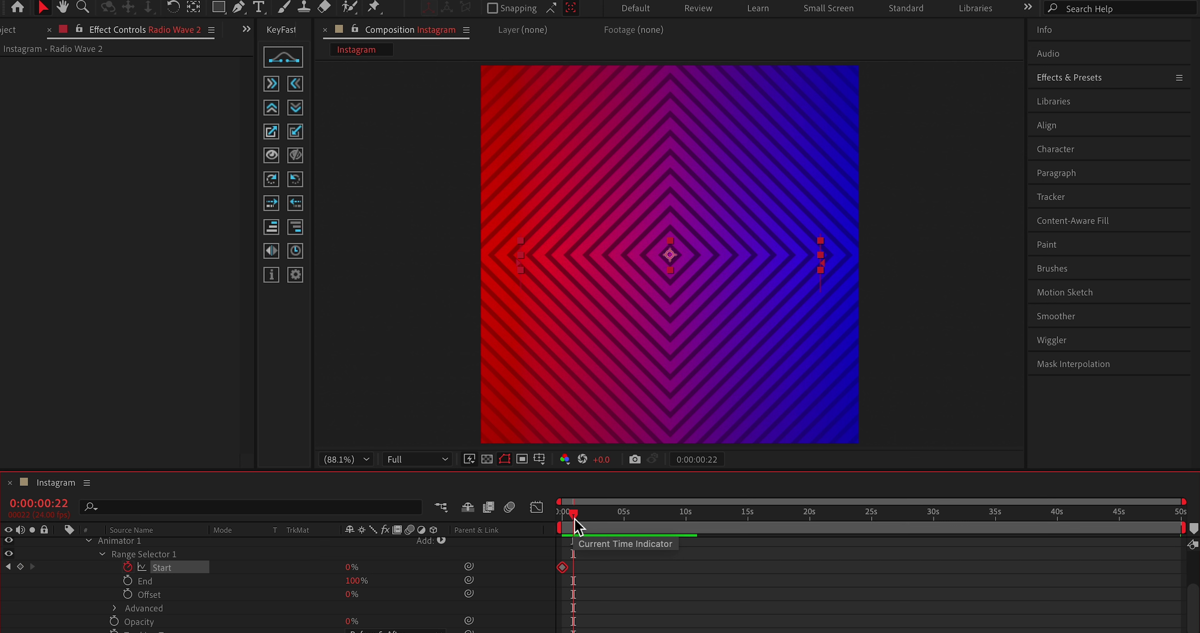
left_click_drag(575, 526, 585, 528)
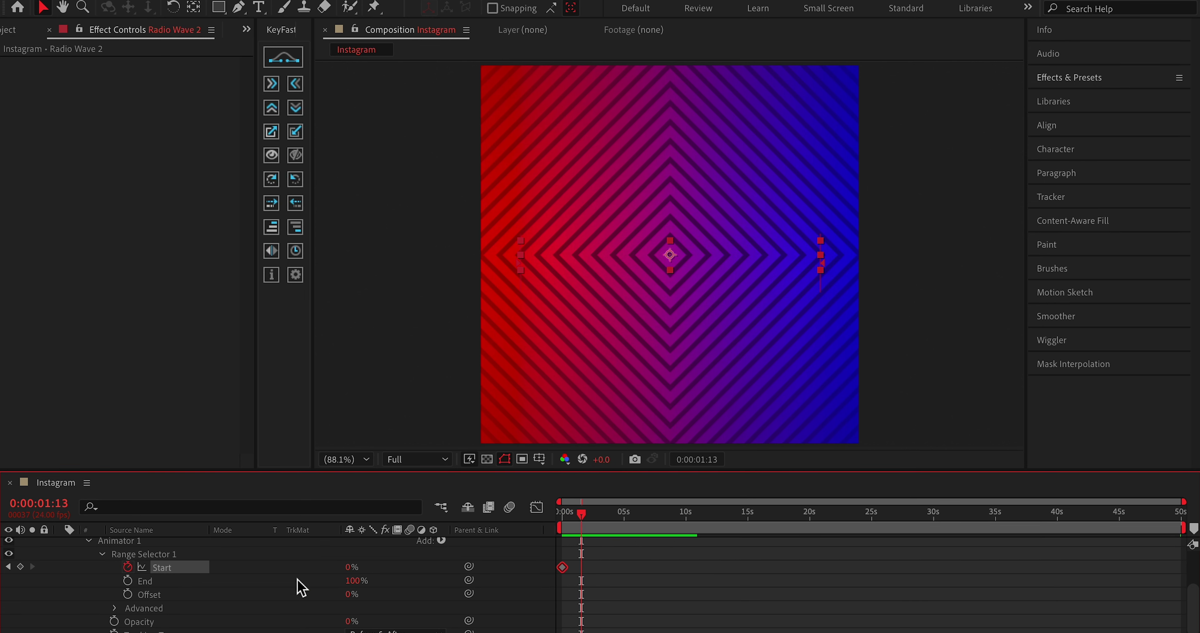
left_click_drag(353, 569, 531, 585)
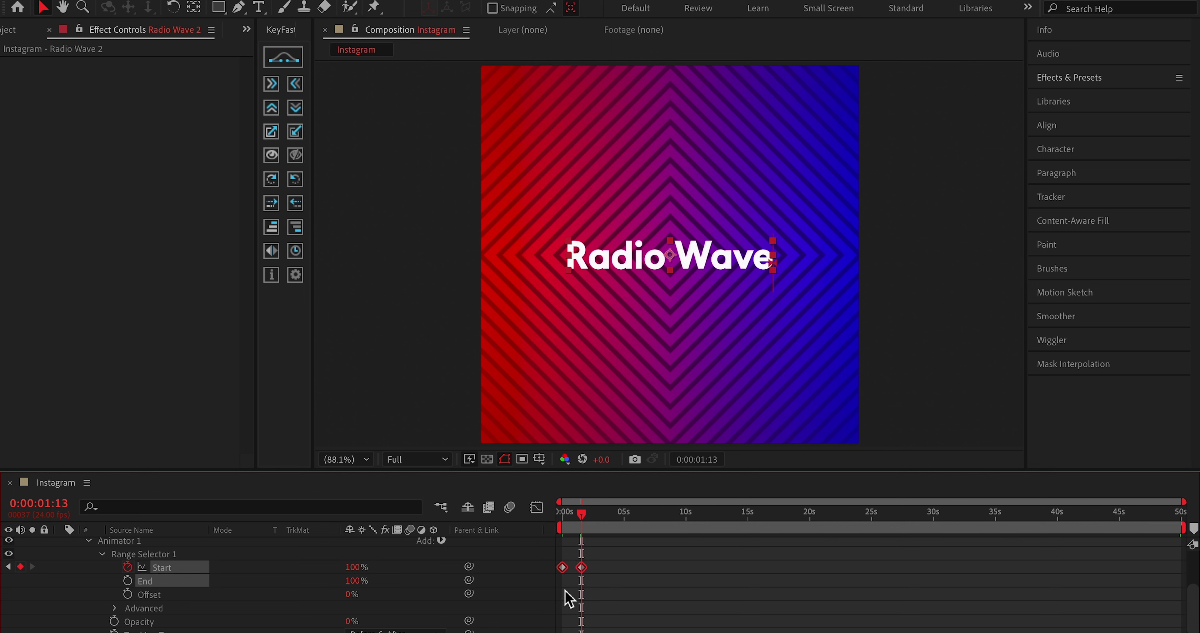
right_click(582, 569)
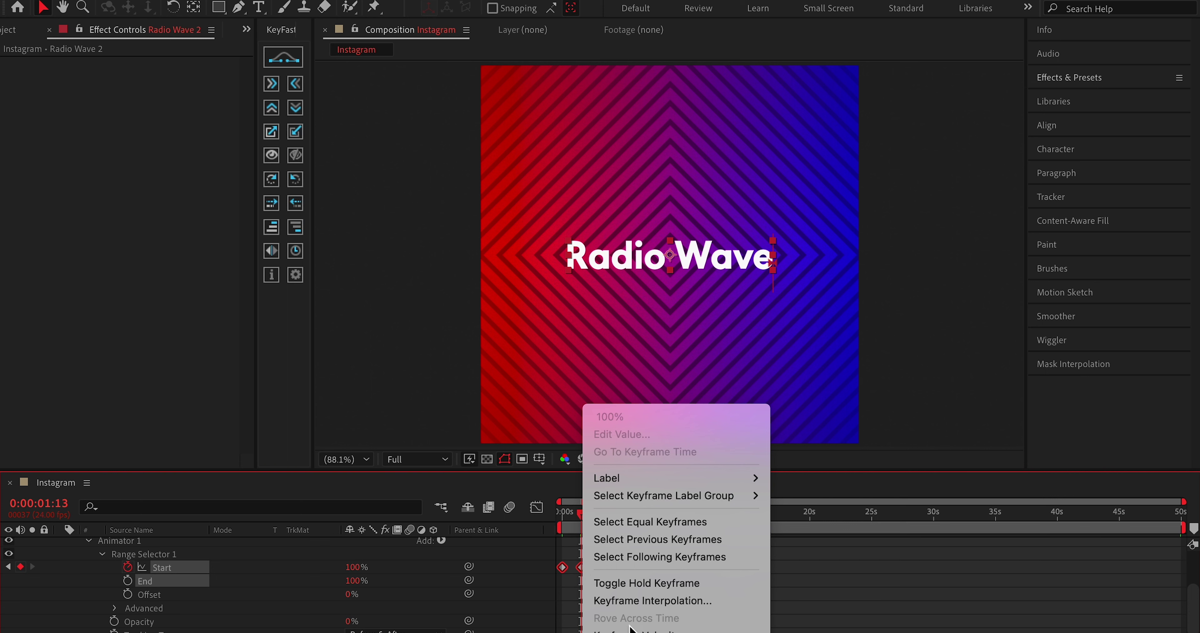
mouse_move(633, 632)
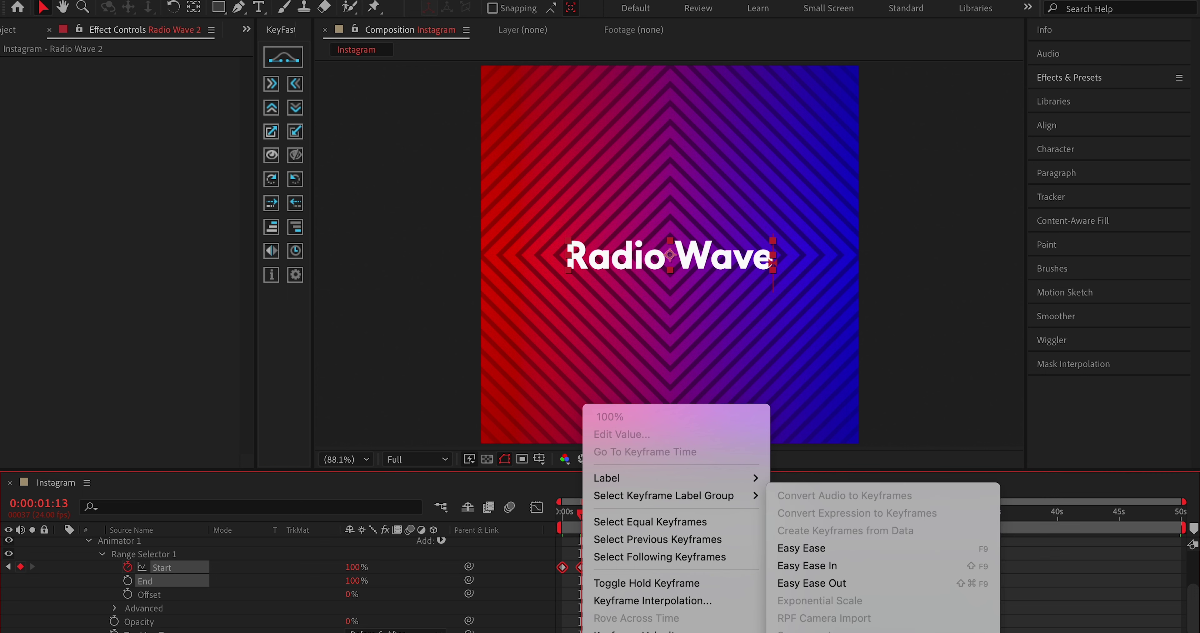
left_click(792, 549)
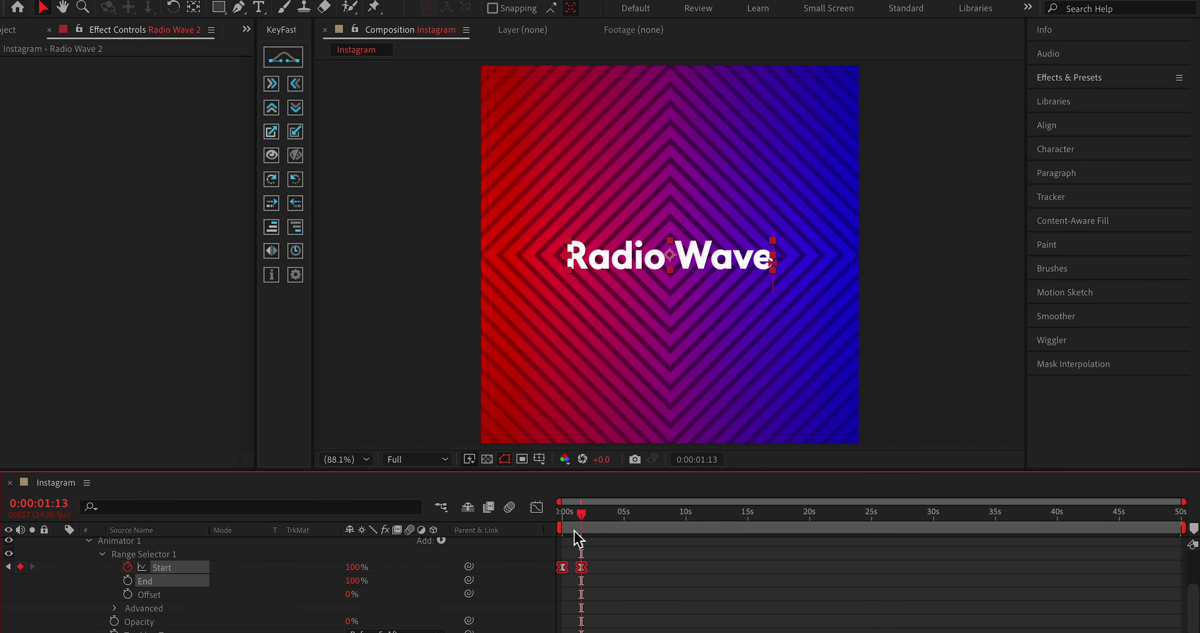
Step: Reshape the Start speed graph in the Graph Editor into an early peak with a long ease-out, and return to the layer bars
left_click(537, 507)
scroll(608, 578, "up", 3)
scroll(606, 577, "left", 3)
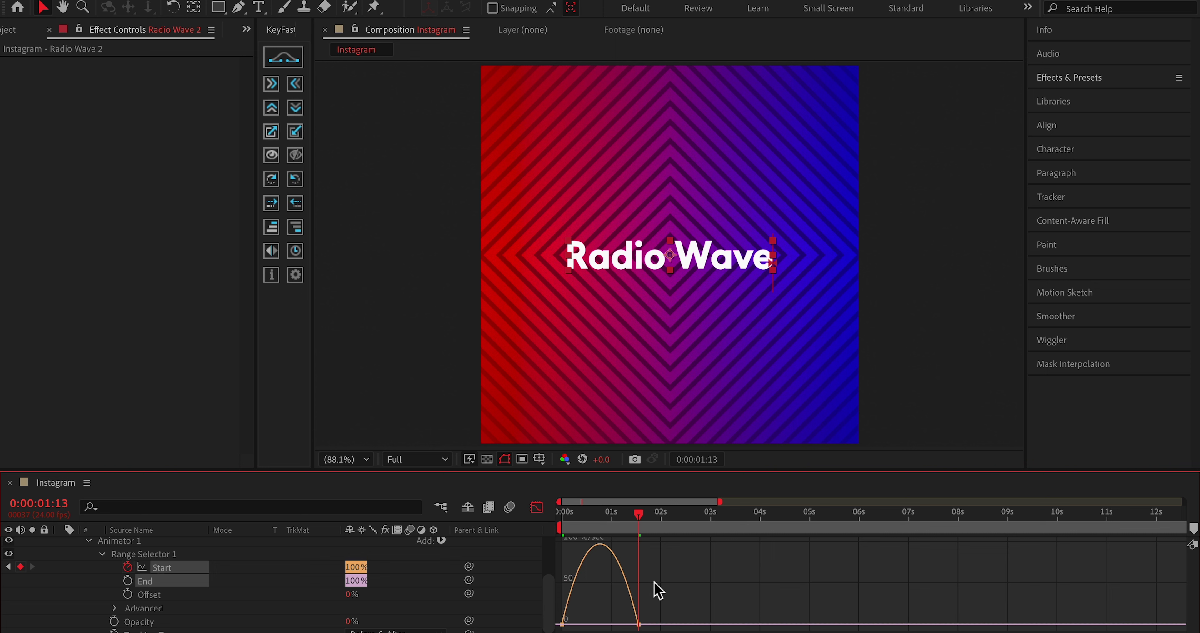
right_click(675, 588)
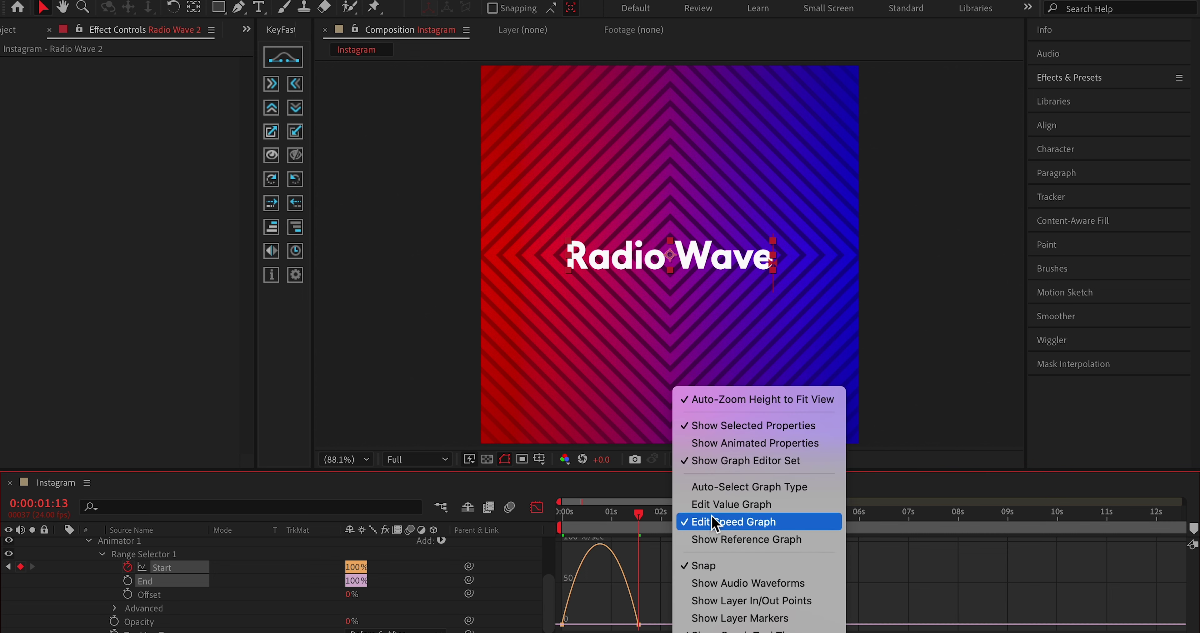
left_click(892, 572)
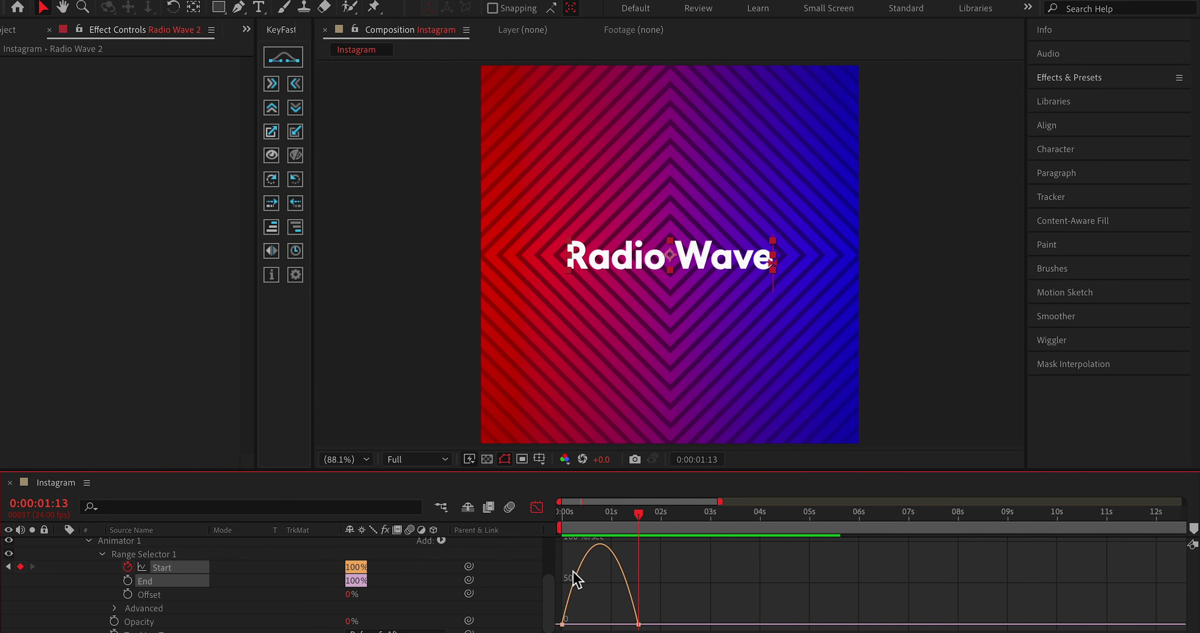
left_click_drag(668, 608, 602, 566)
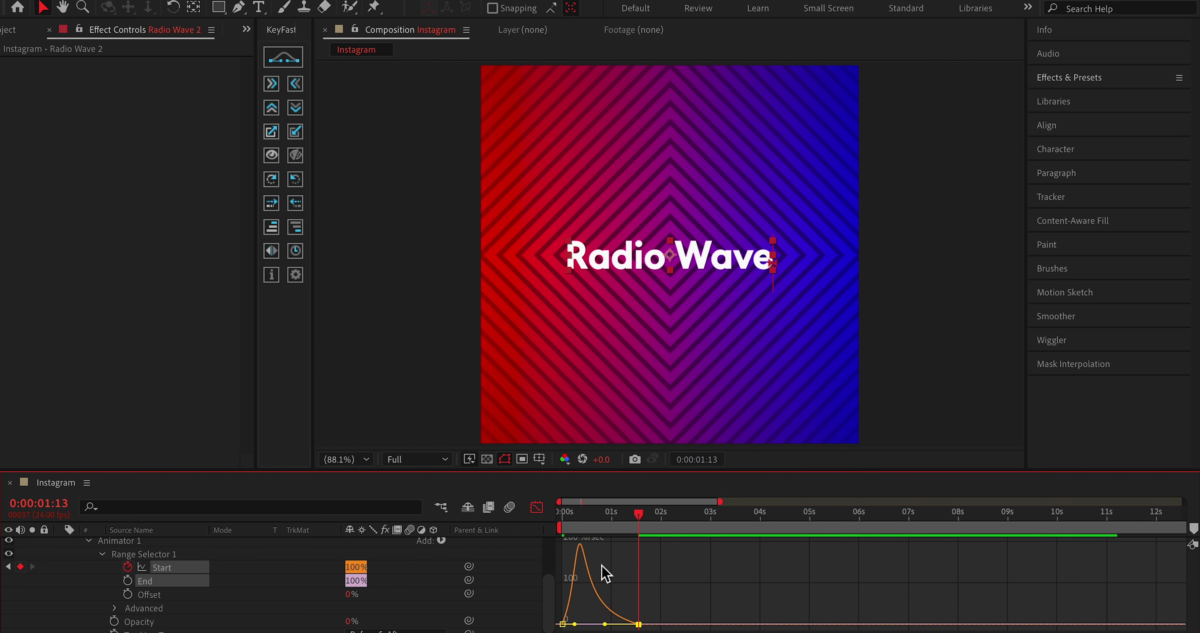
key("Home")
left_click(537, 506)
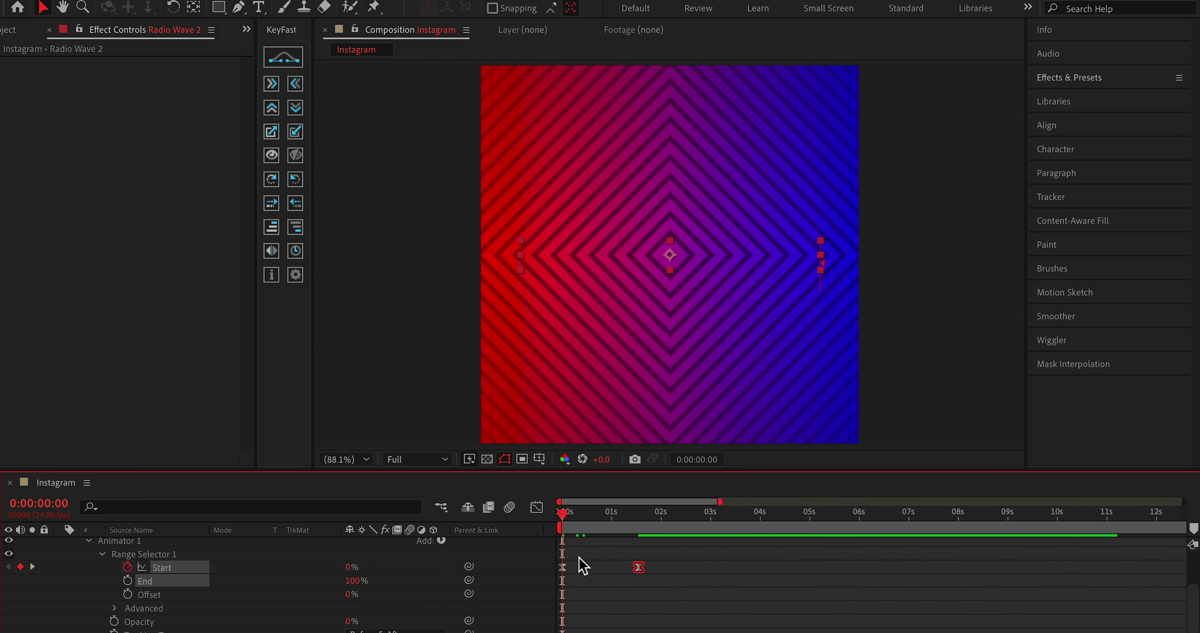
Step: Preview the title's letter-by-letter reveal twice from the start of the composition
key("space")
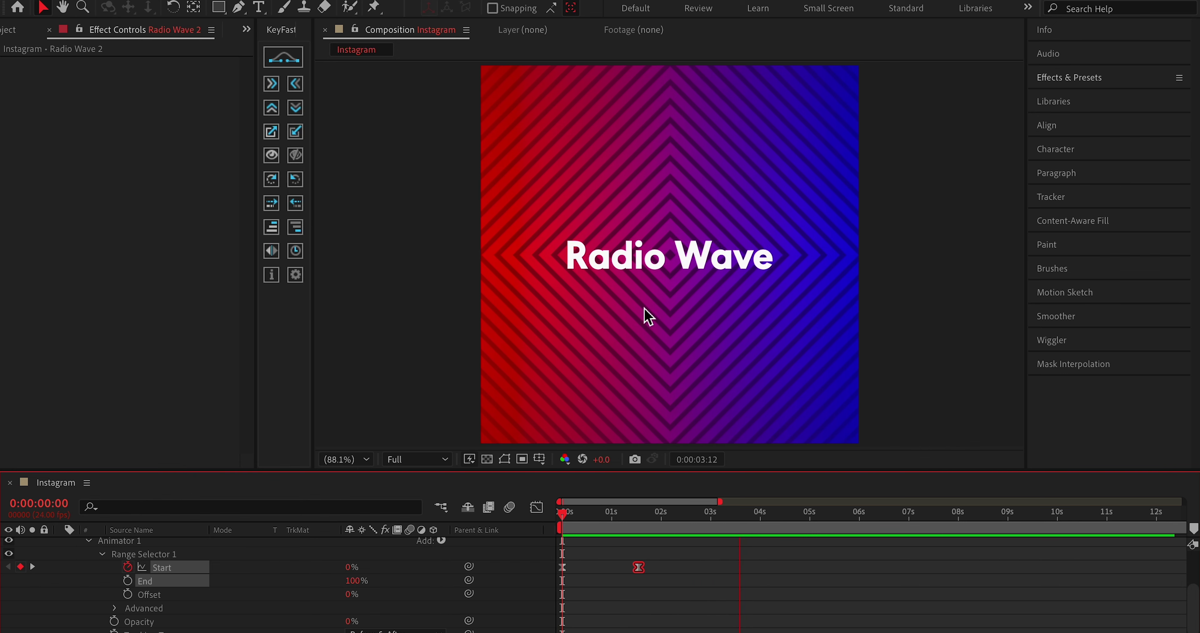
key("space")
left_click_drag(588, 511, 552, 509)
key("space")
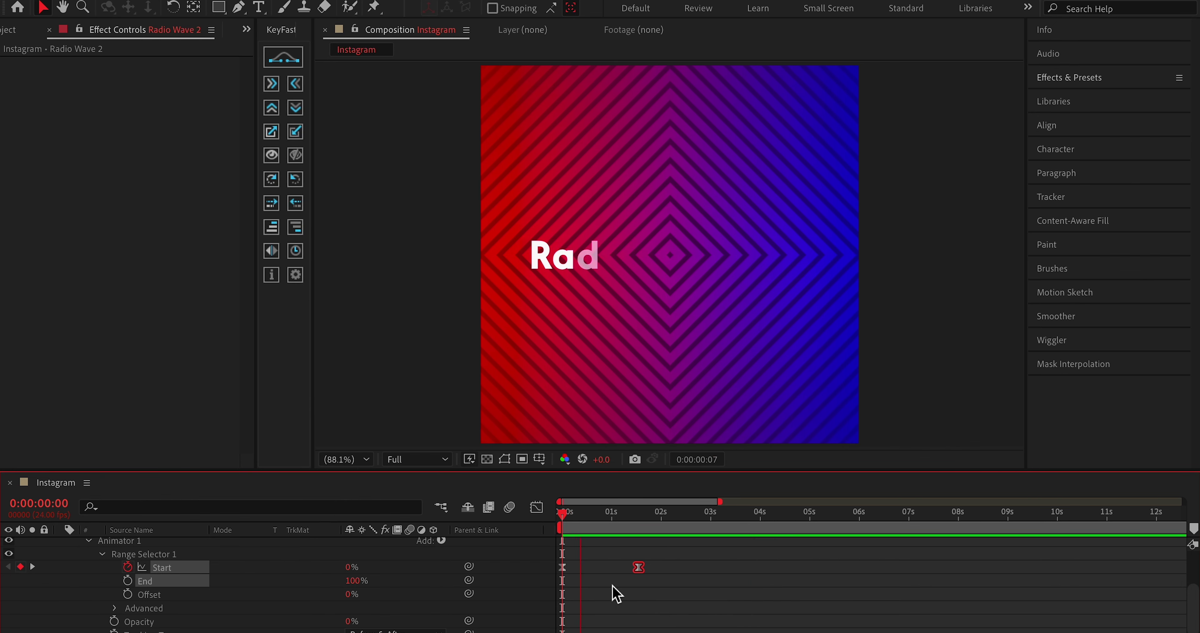
key("space")
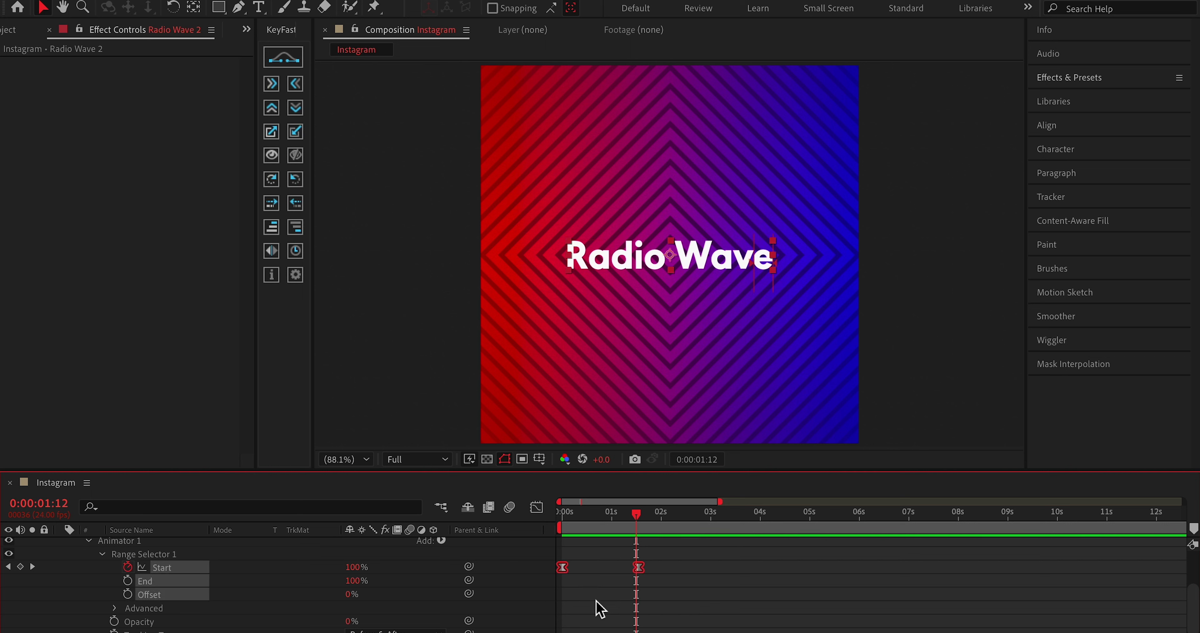
Step: Paste the copied Start keyframes at 0:00:03:00 and time-reverse the pasted pair so the title animates back out
left_click(714, 524)
key("ctrl+v")
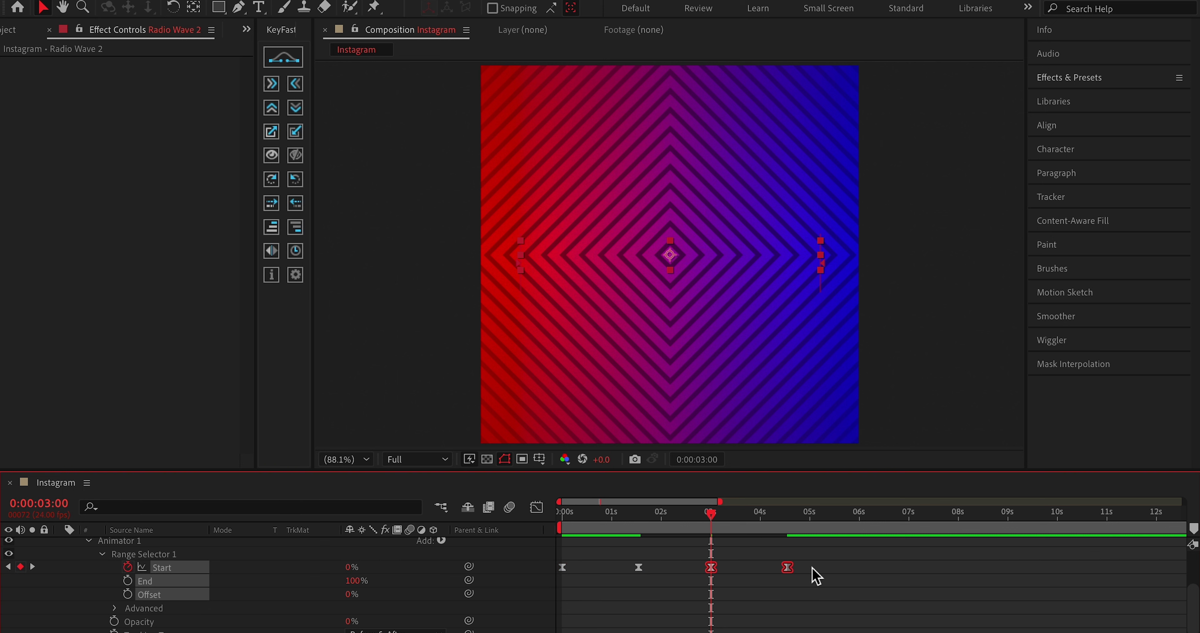
right_click(793, 577)
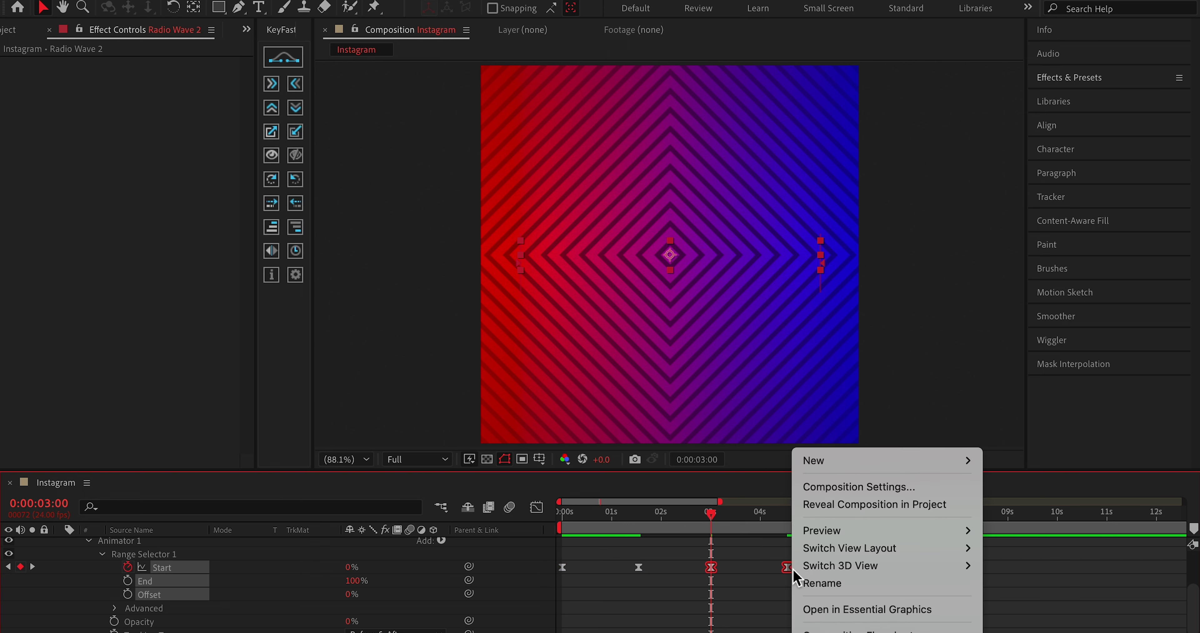
left_click(780, 586)
right_click(787, 572)
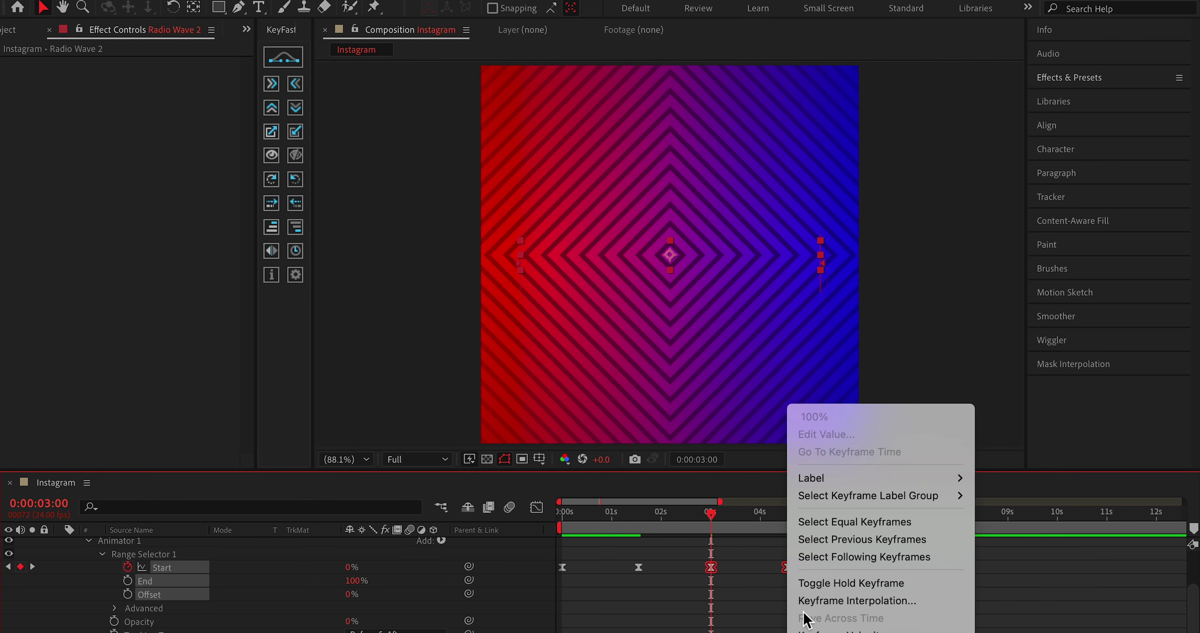
mouse_move(806, 632)
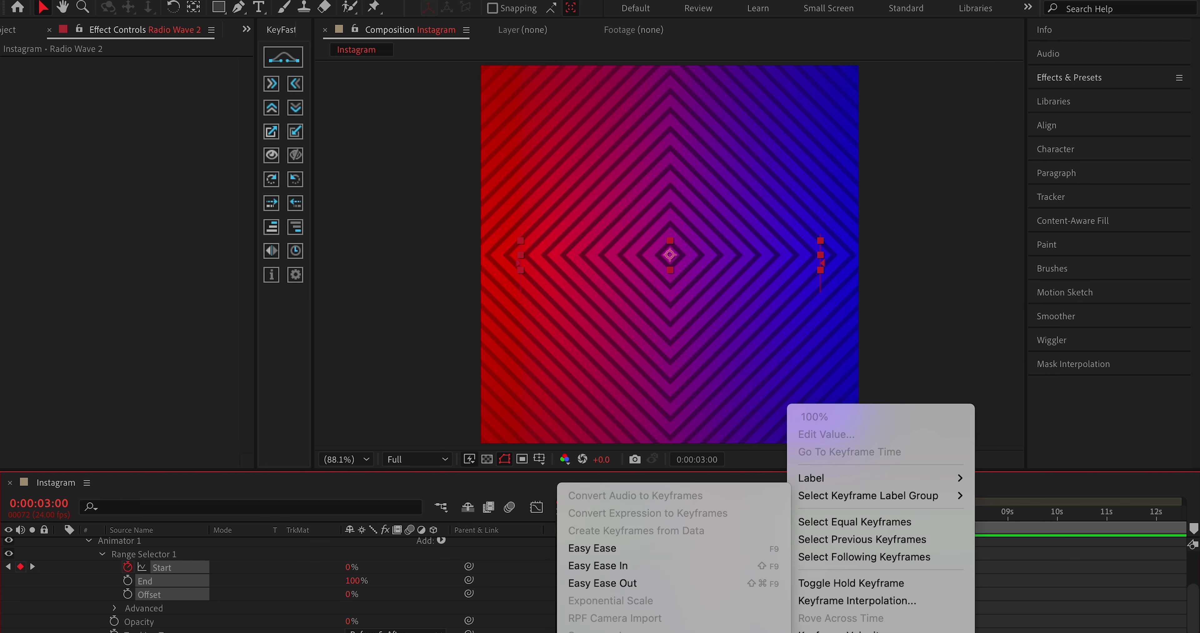
left_click(591, 548)
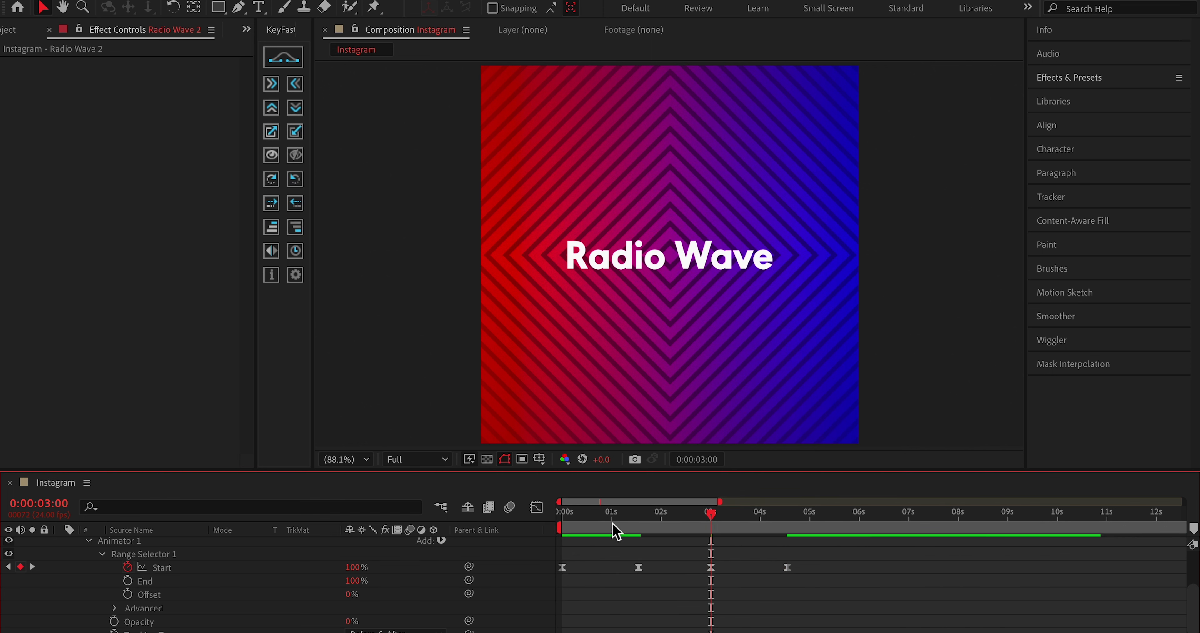
Step: Preview the title's in and out animation from the start of the composition
key("Home")
scroll(659, 590, "up", 3)
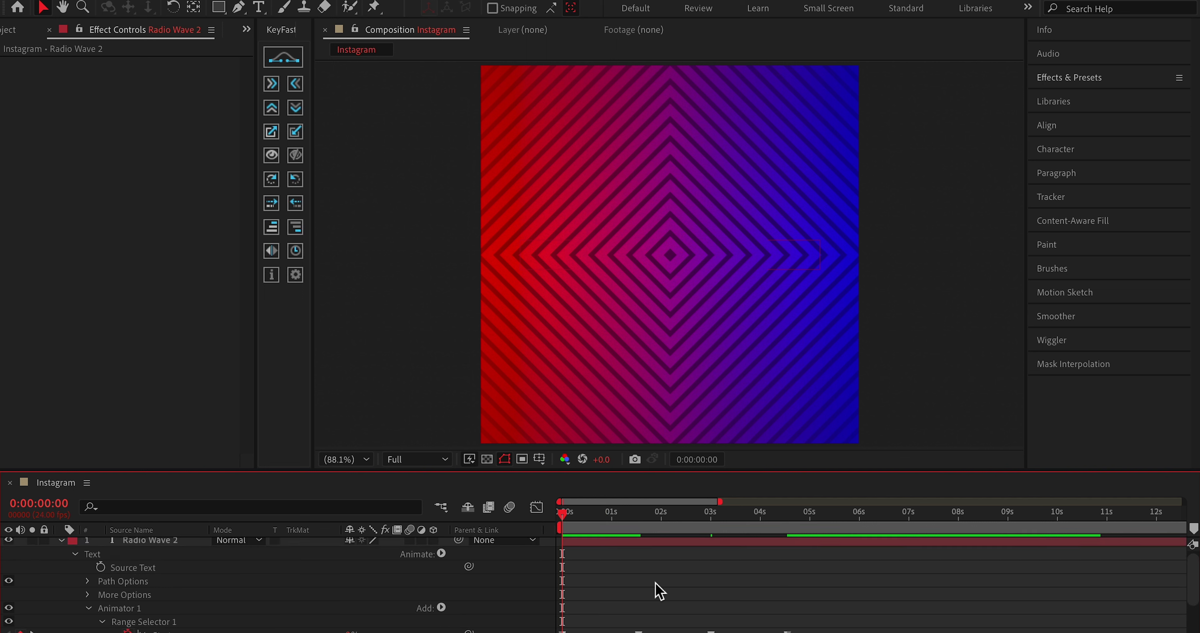
scroll(656, 591, "down", 2)
key("space")
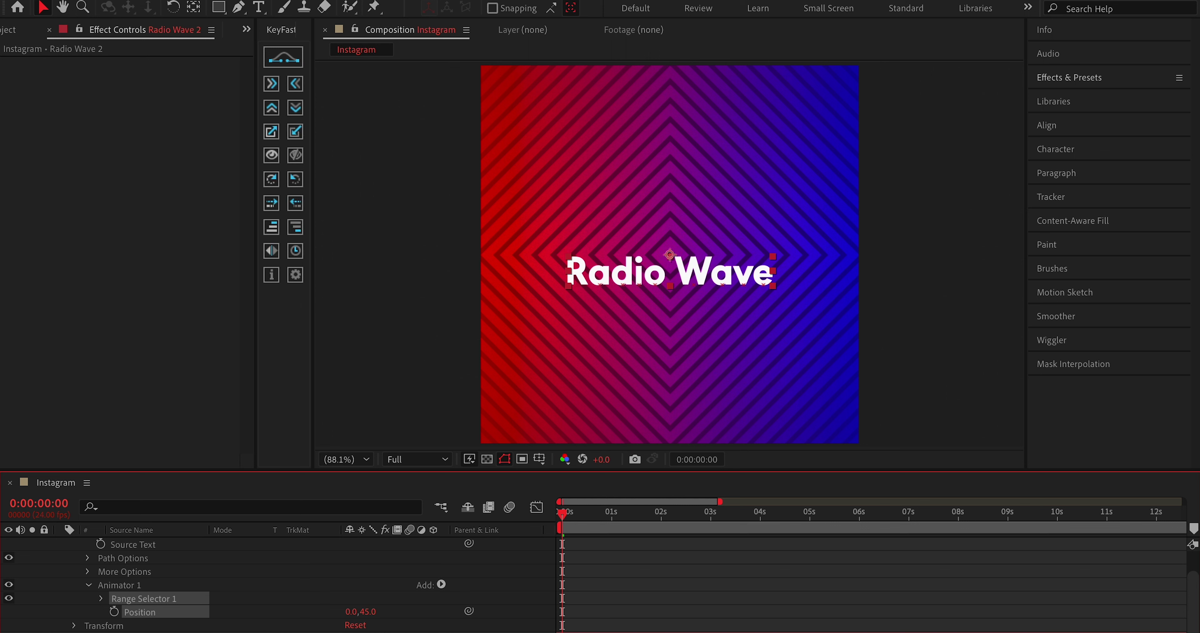
Step: Set the text animator's Position to 0.0, 40.0 and add an Opacity property to Animator 1
left_click(375, 611)
type("40")
key("Return")
left_click(441, 584)
mouse_move(470, 586)
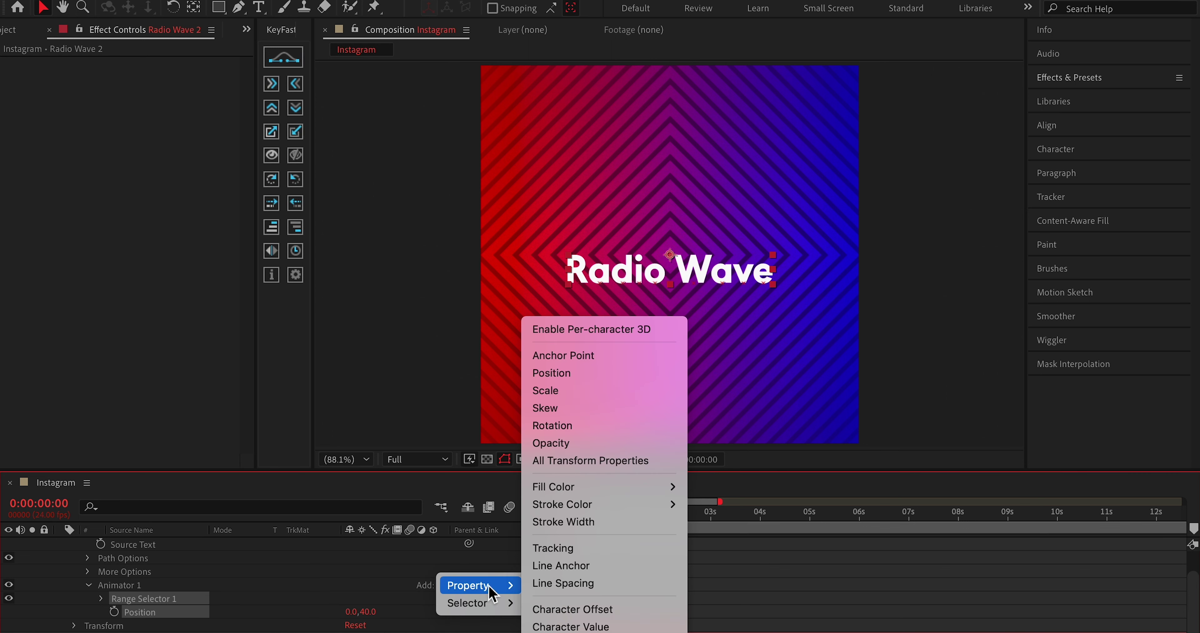
left_click(553, 444)
Step: Expand Range Selector 1 and keyframe its Start at the beginning of the composition and at 100% at 0:00:02:00
left_click(101, 598)
left_click(128, 608)
left_click(661, 512)
left_click(349, 608)
type("100")
key("Return")
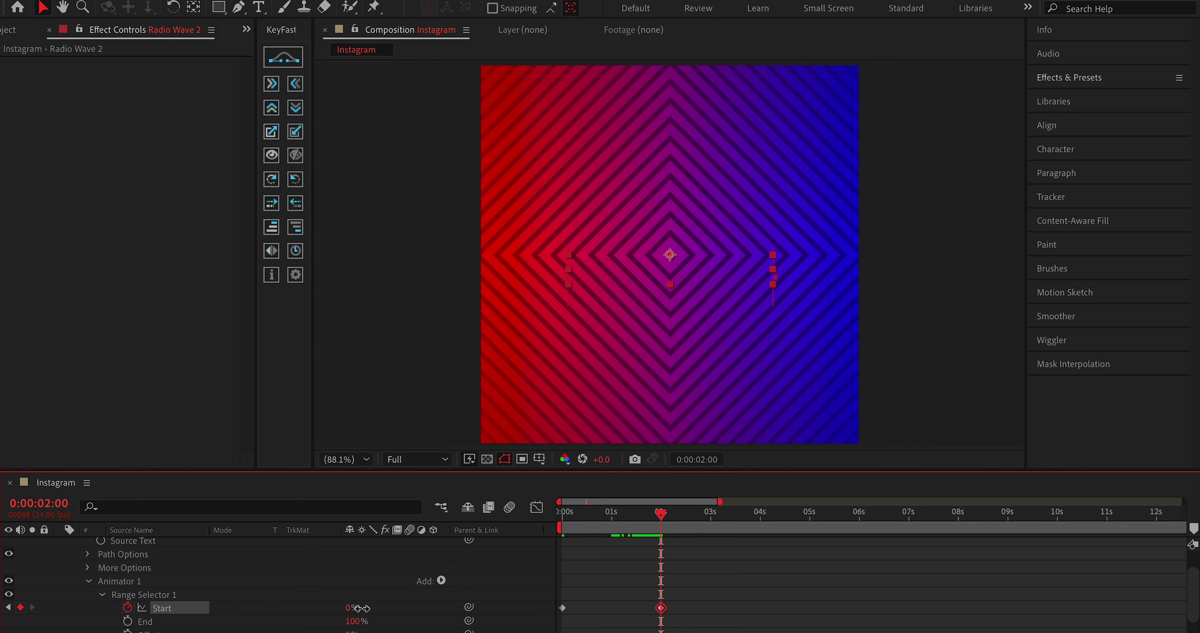
Step: Move the second Start keyframe to 0:00:01:14, apply Easy Ease to the Start keyframes, and preview the title reveal
left_click(563, 512)
key("space")
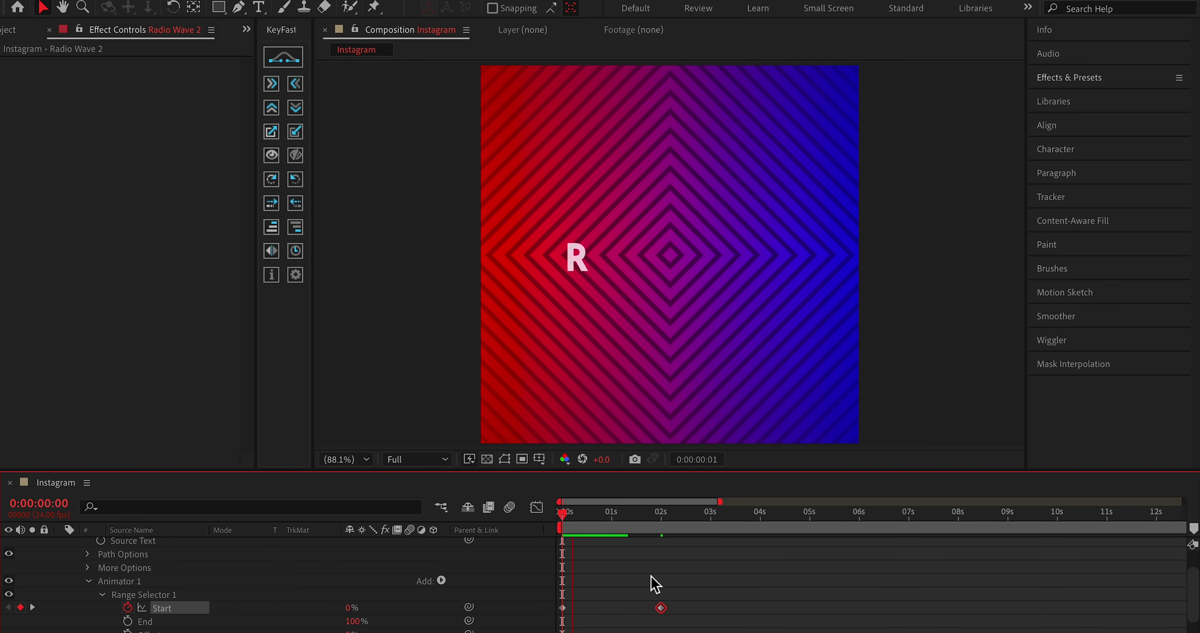
left_click_drag(727, 595, 641, 608)
key("F9")
key("space")
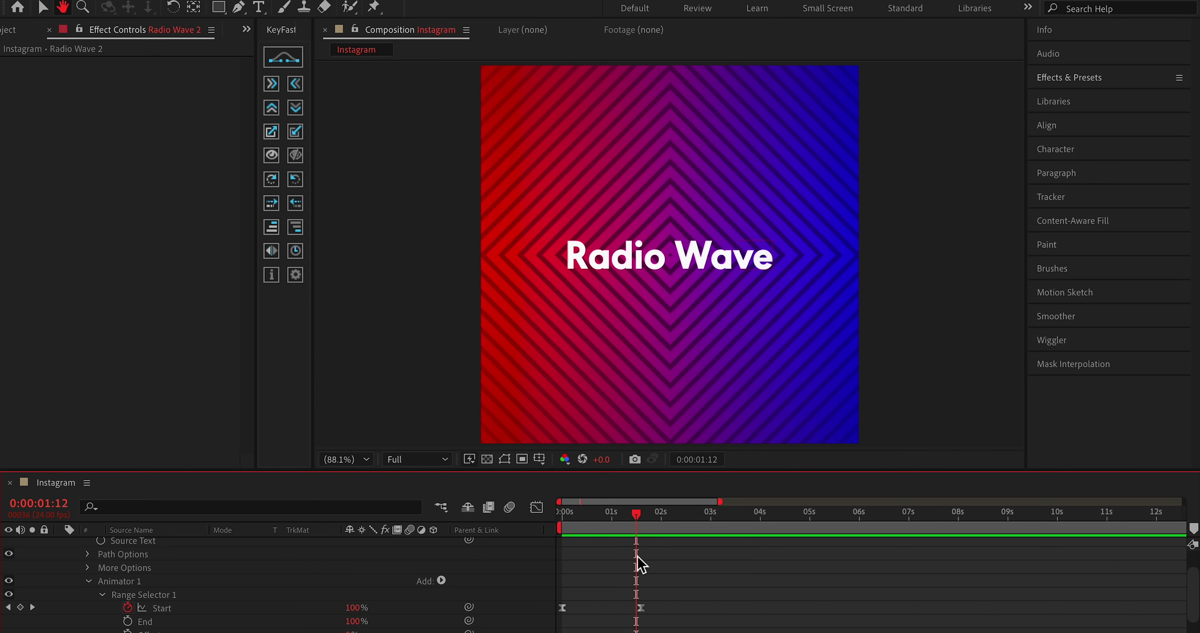
key("space")
Step: Expand the range selector's Advanced settings and set both Ease High and Ease Low to 50%
left_click(642, 514)
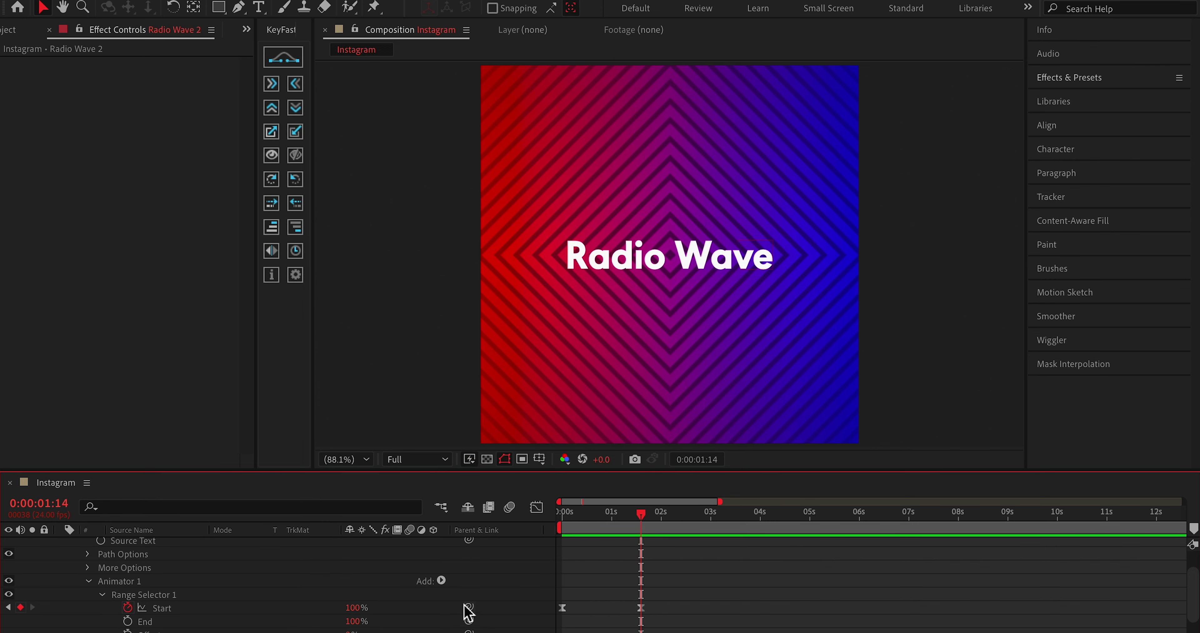
scroll(462, 610, "down", 3)
left_click(115, 582)
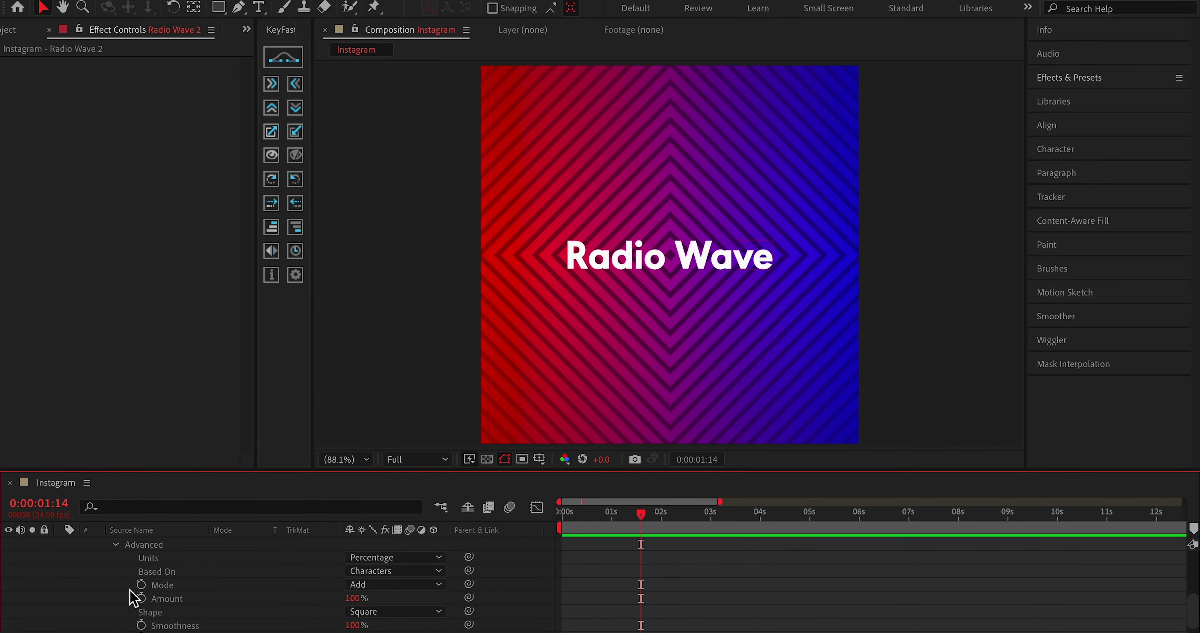
scroll(140, 599, "down", 2)
scroll(154, 603, "down", 2)
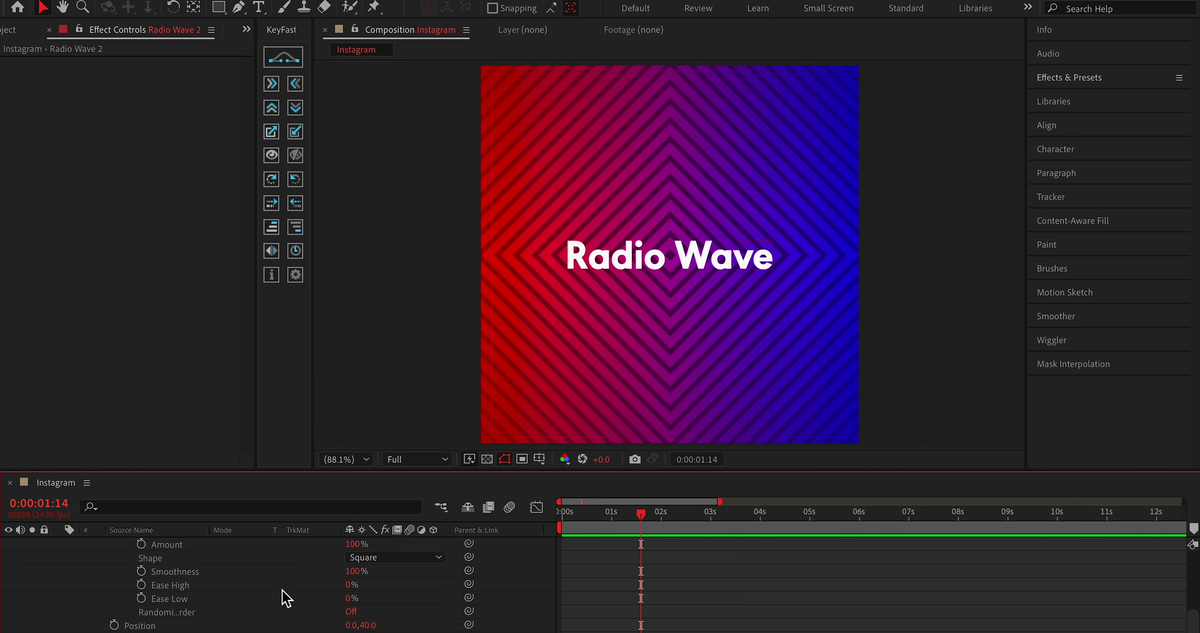
left_click(351, 587)
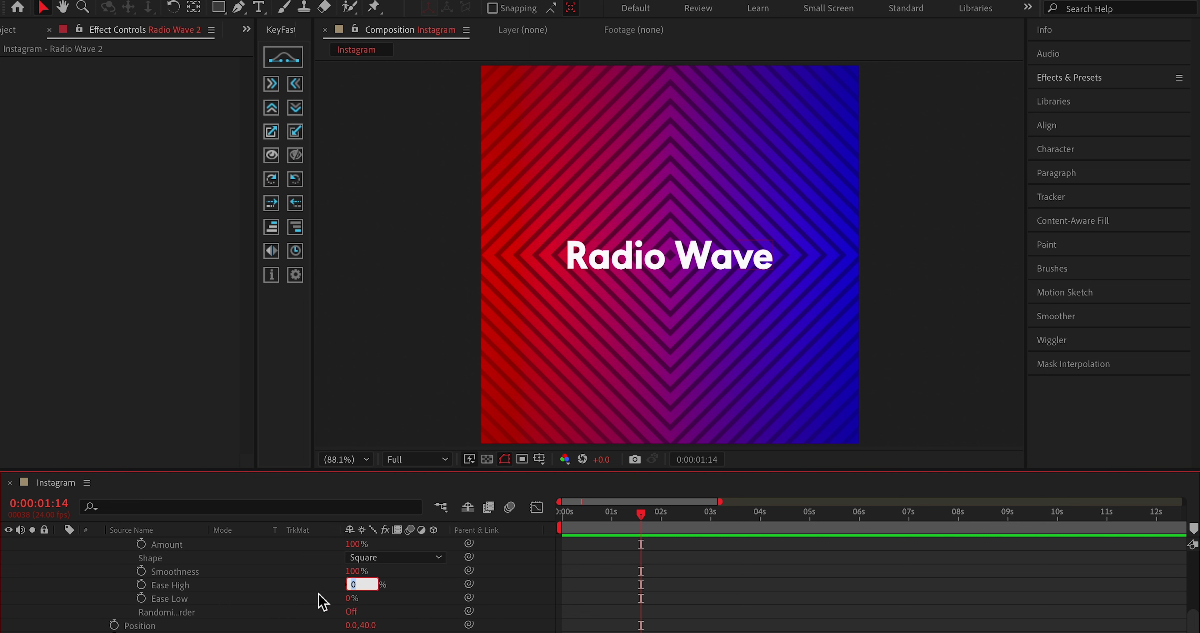
type("50")
key("Tab")
type("50")
key("Return")
Step: Set the range selector's Ease High and Ease Low to 25% and preview the title from the start
left_click(351, 584)
type("25")
key("Tab")
type("25")
key("Return")
key("Home")
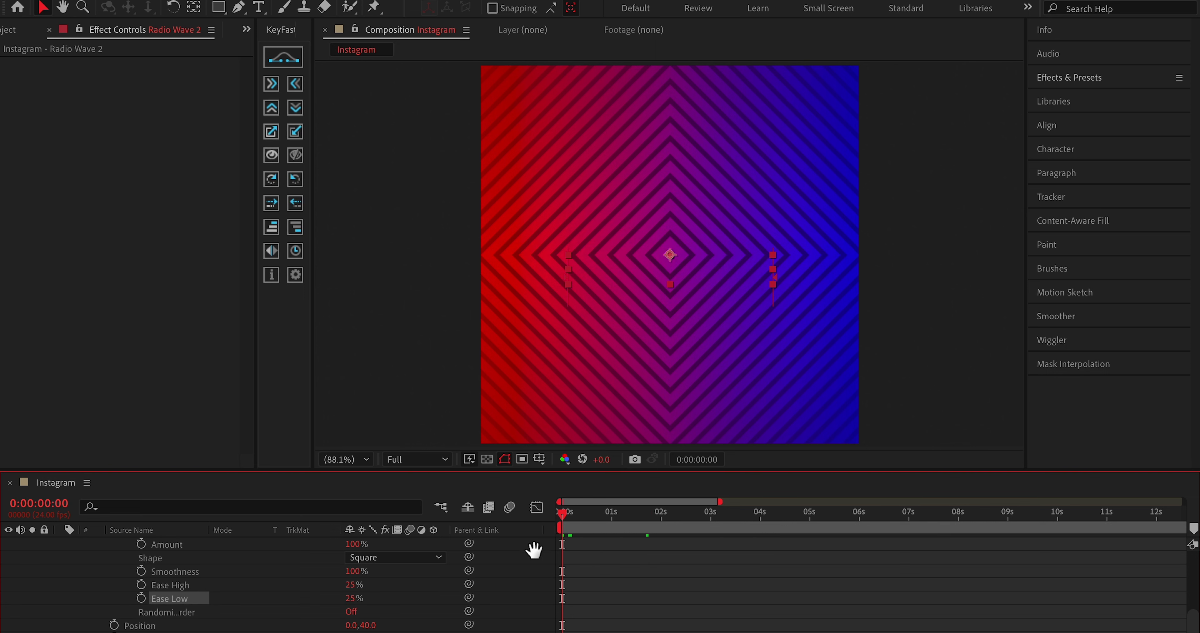
key("space")
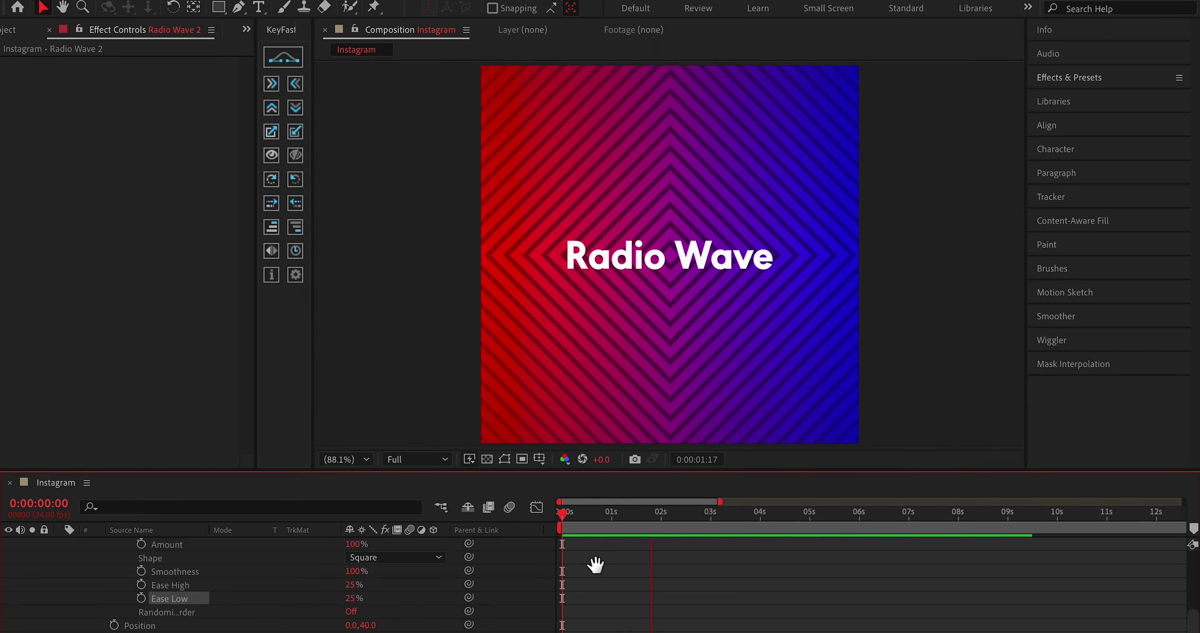
Step: Collapse the Radio Wave 2 text layer, return to the start of the composition, and duplicate the BG layer
scroll(466, 582, "up", 5)
left_click(61, 544)
key("Home")
left_click(140, 571)
key("ctrl+d")
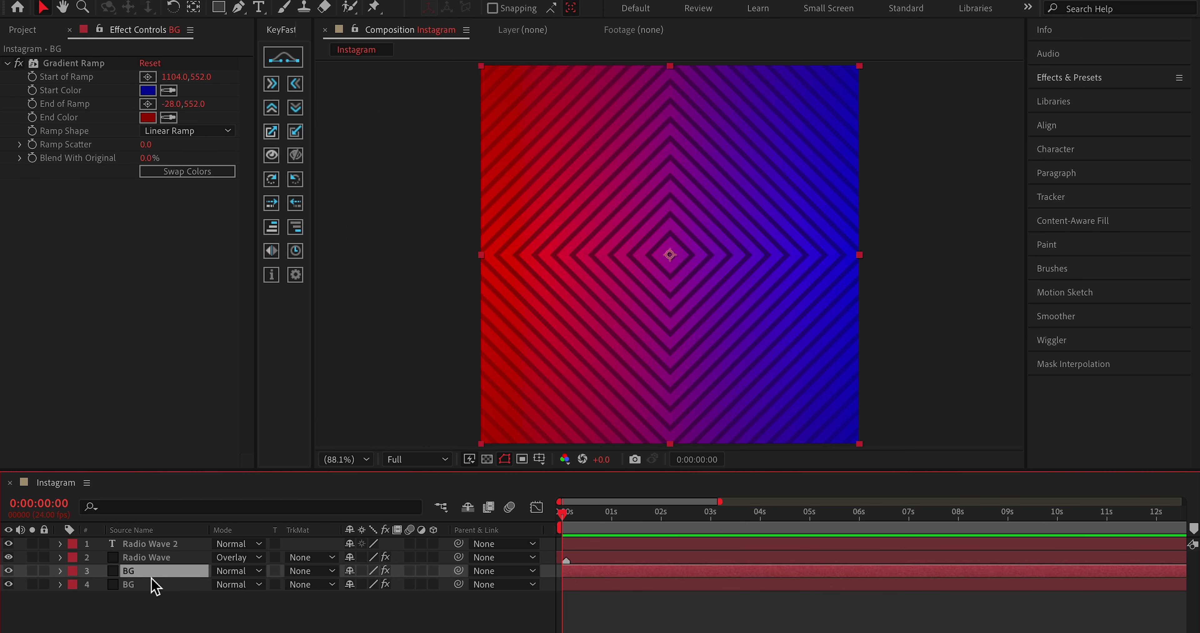
Step: Delete the Gradient Ramp effect from the lower BG layer
left_click(145, 591)
left_click(143, 585)
left_click(81, 65)
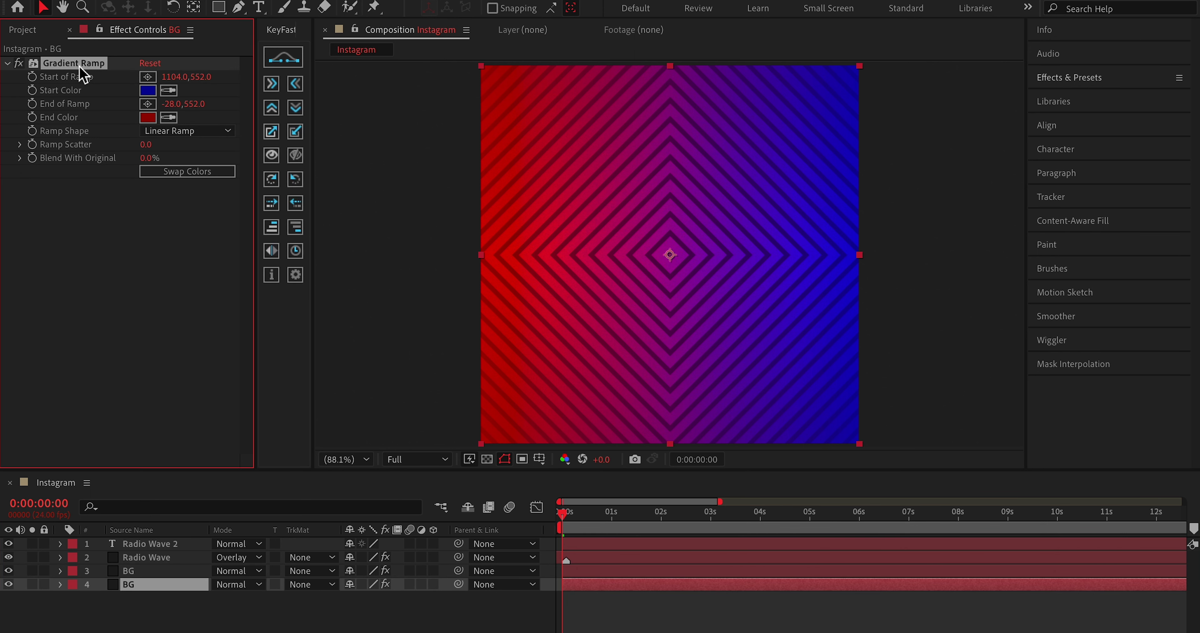
key("Delete")
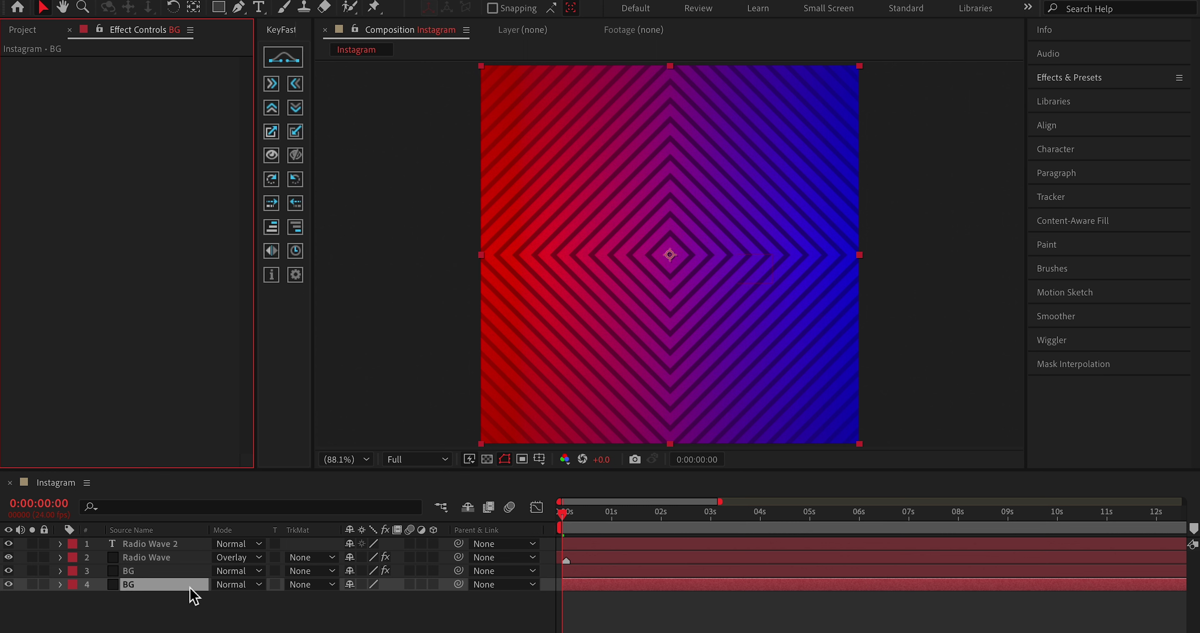
Step: Draw a centred circular mask with the Ellipse Tool on the upper BG layer, almost filling the frame
left_click(140, 571)
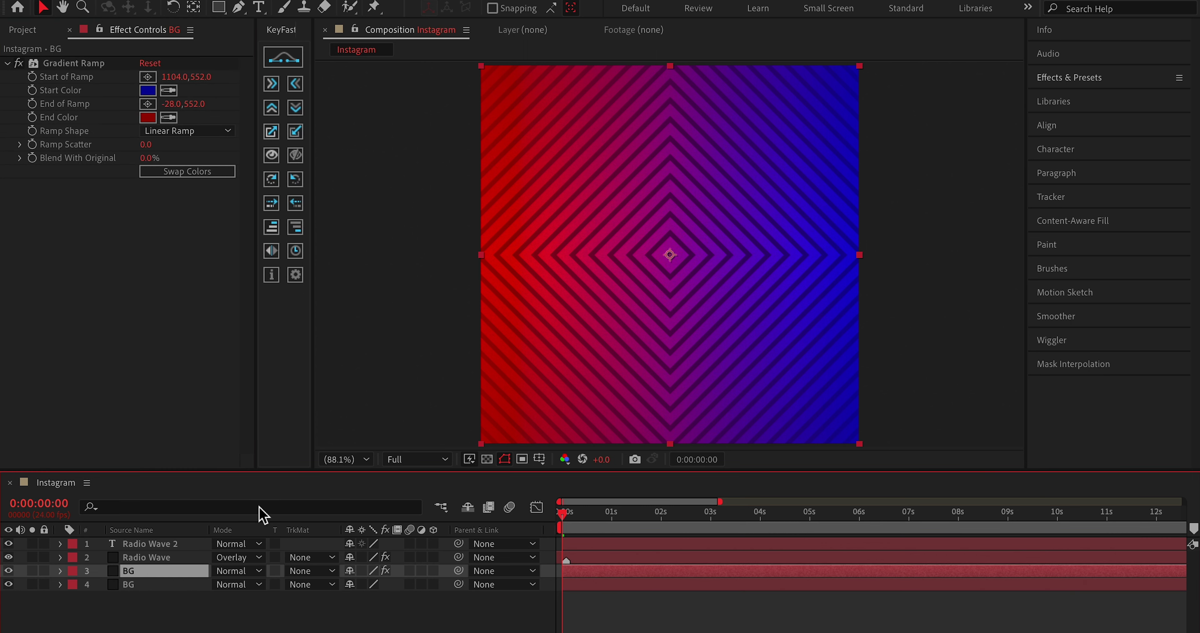
left_click(224, 9)
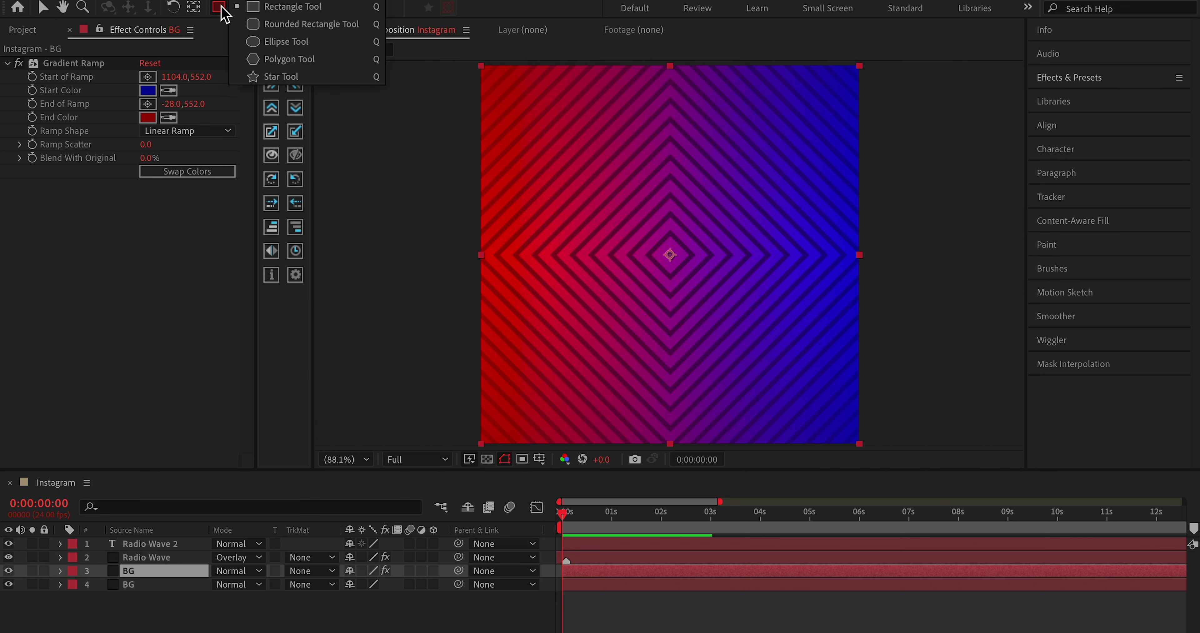
left_click(306, 45)
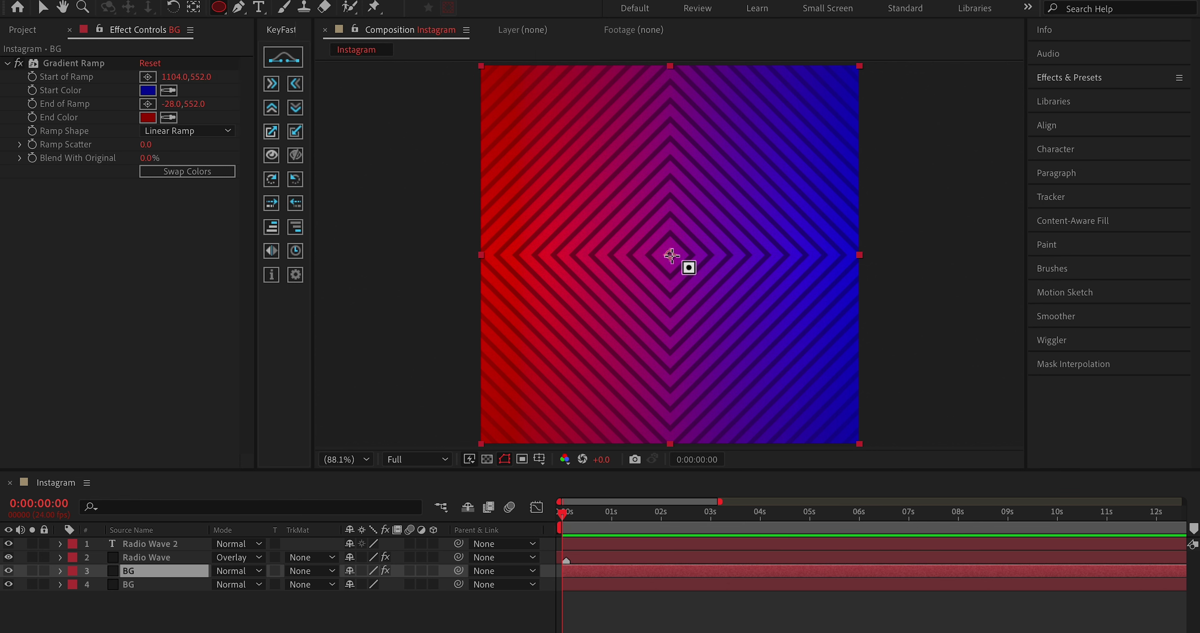
left_click_drag(667, 250, 839, 376)
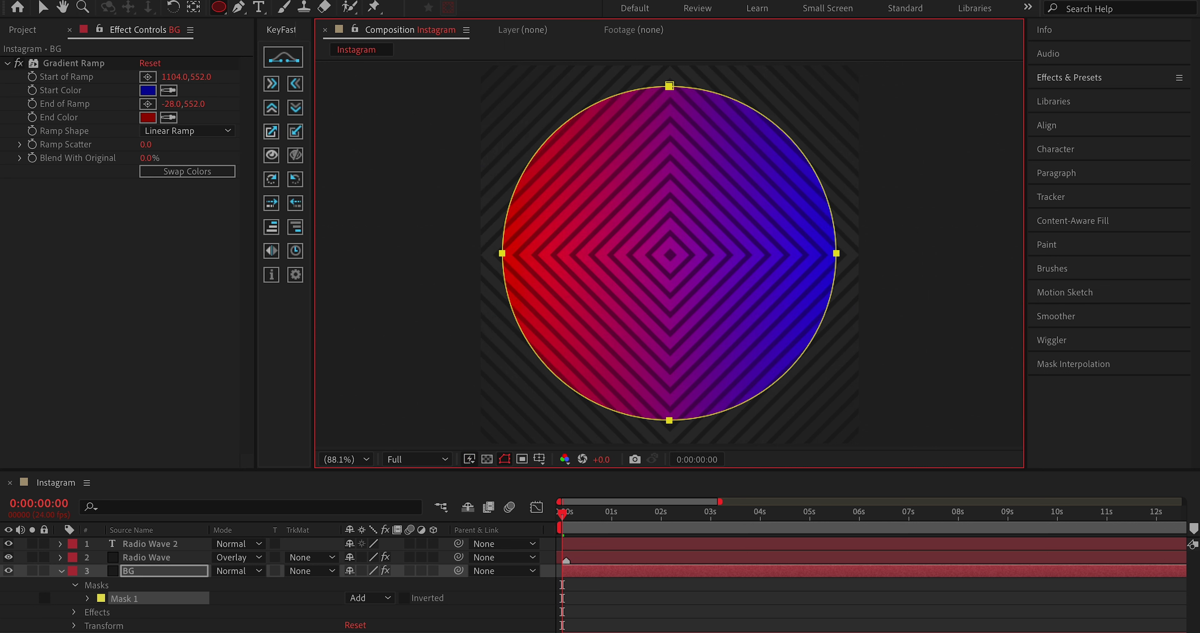
Step: Deselect the mask, preview the composition with the masked gradient circle, and return to the first frame
left_click(590, 595)
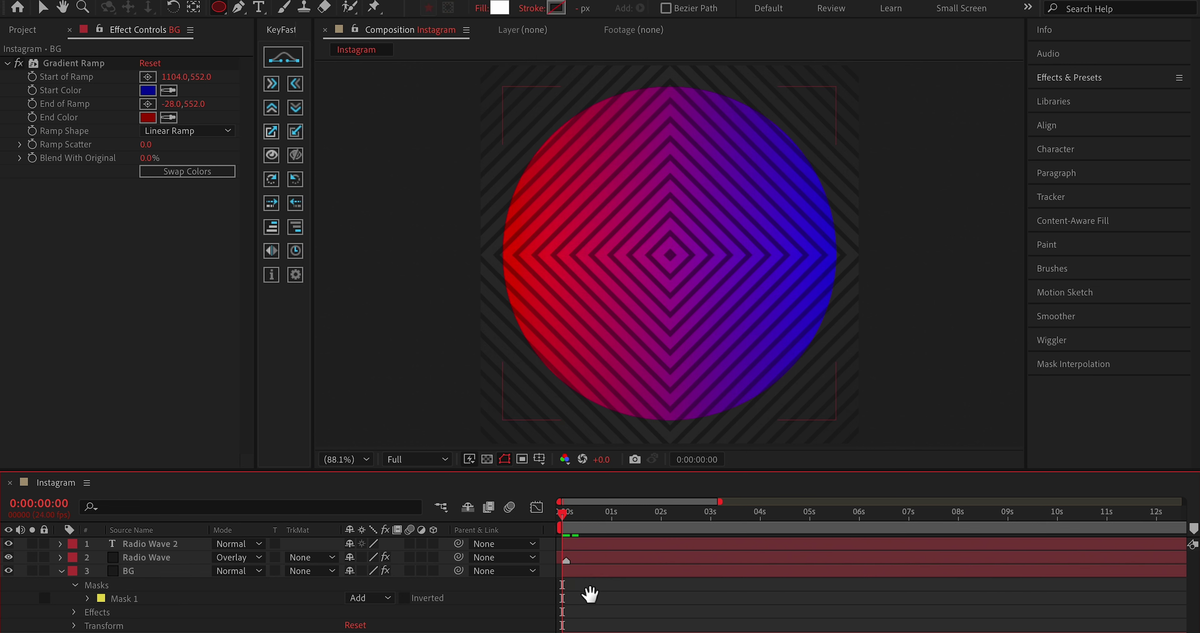
key("space")
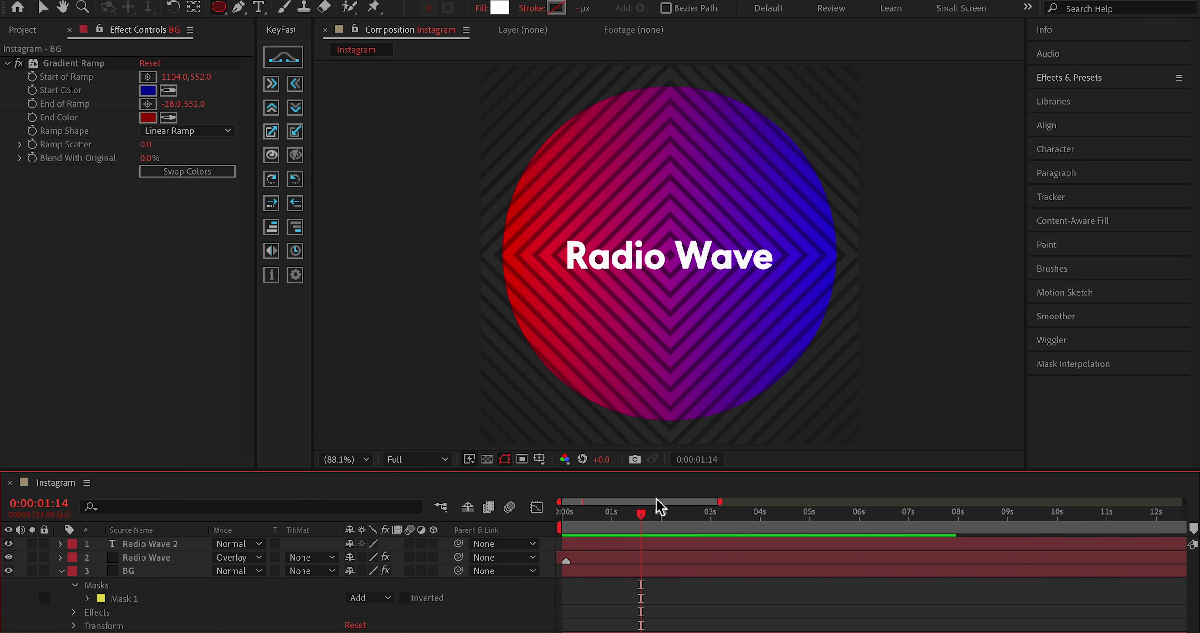
left_click_drag(656, 507, 565, 521)
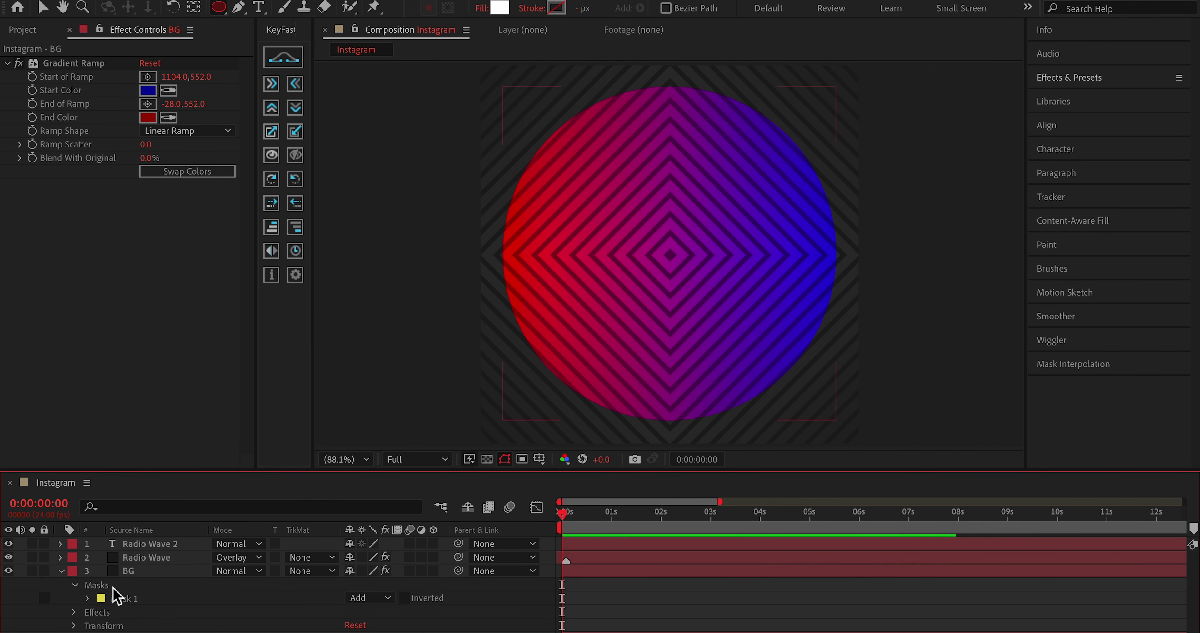